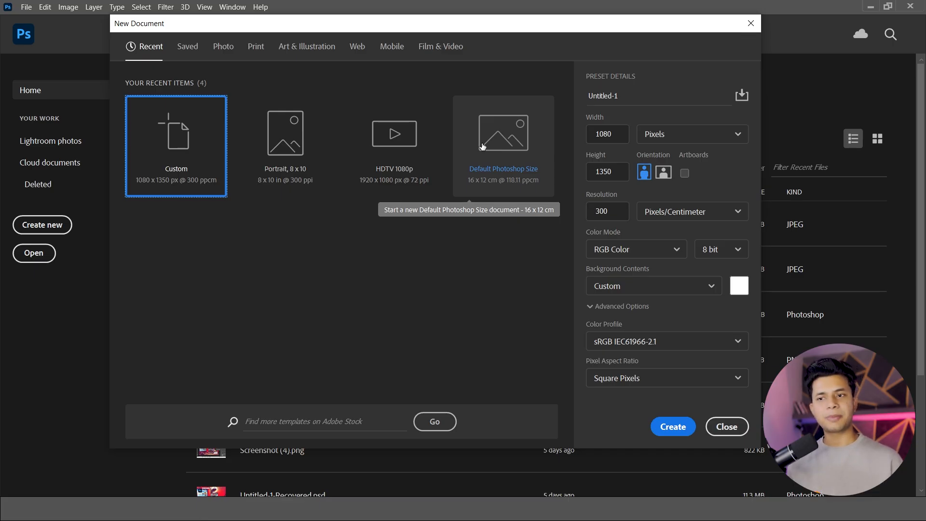
# Create a new blank RGB document of 1080 x 1350 pixels at 300 pixels/centimeter.
pyautogui.click(713, 136)
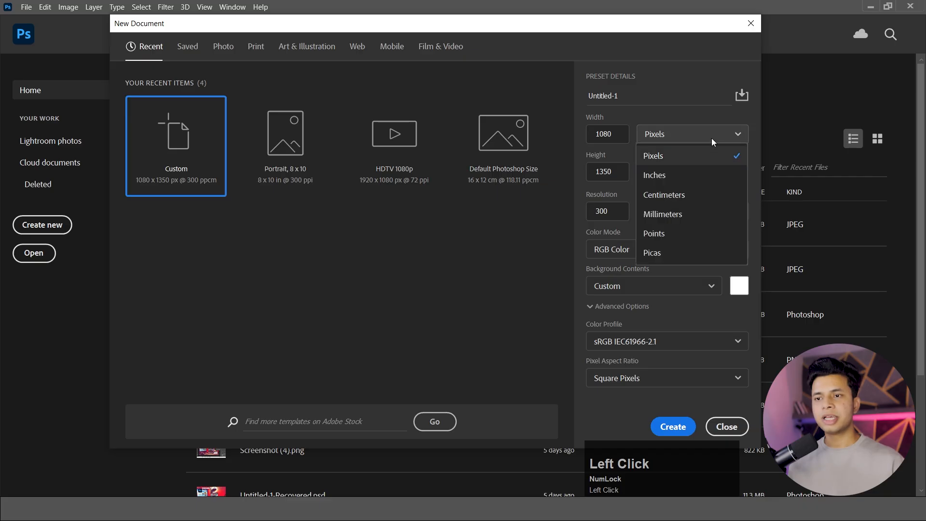
pyautogui.click(711, 138)
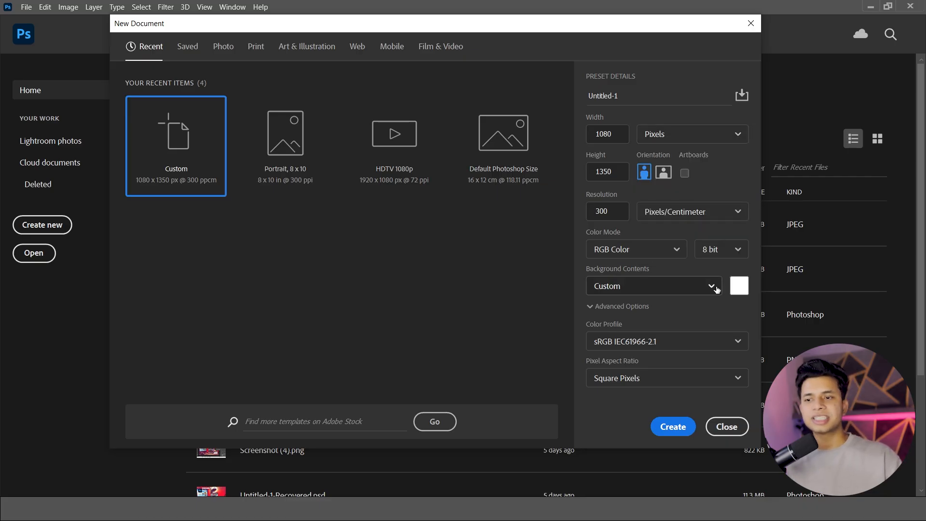
pyautogui.click(682, 427)
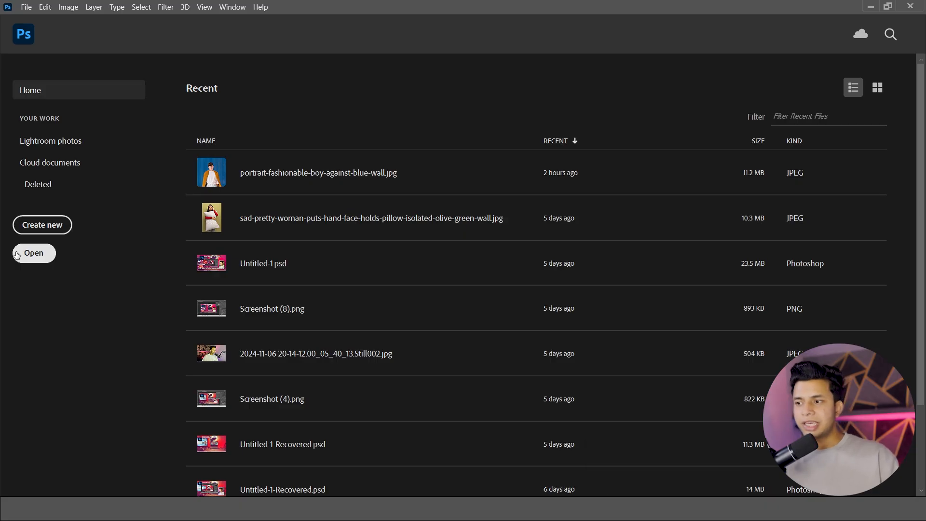
# Open the JPG portrait-fashionable-boy-against-blue-wall from the Downloads folder.
pyautogui.click(28, 258)
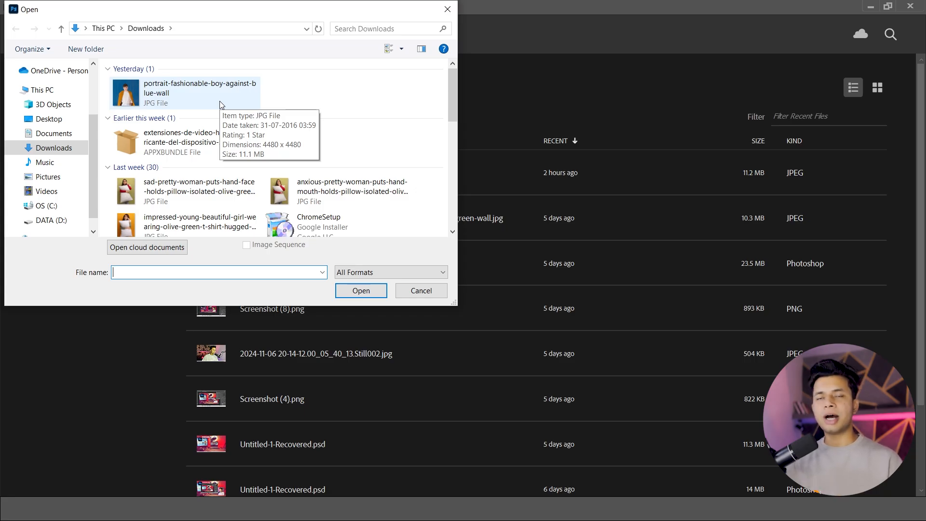
pyautogui.click(220, 104)
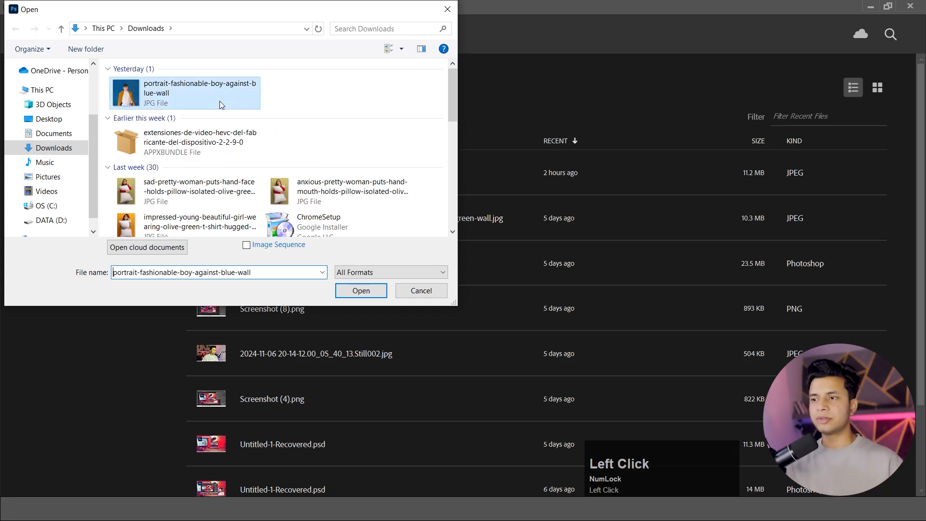
pyautogui.click(355, 293)
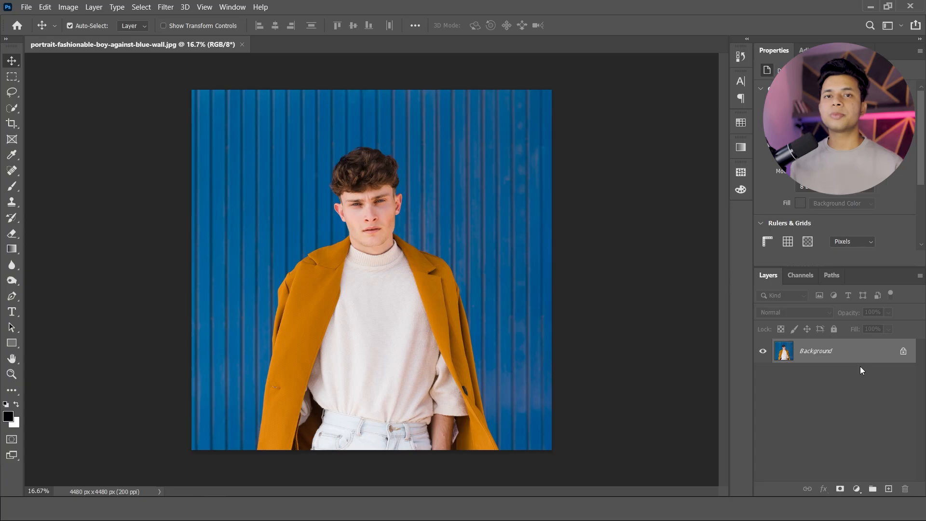
# Convert the locked Background into a regular layer, keeping the default name Layer 0.
pyautogui.click(888, 359)
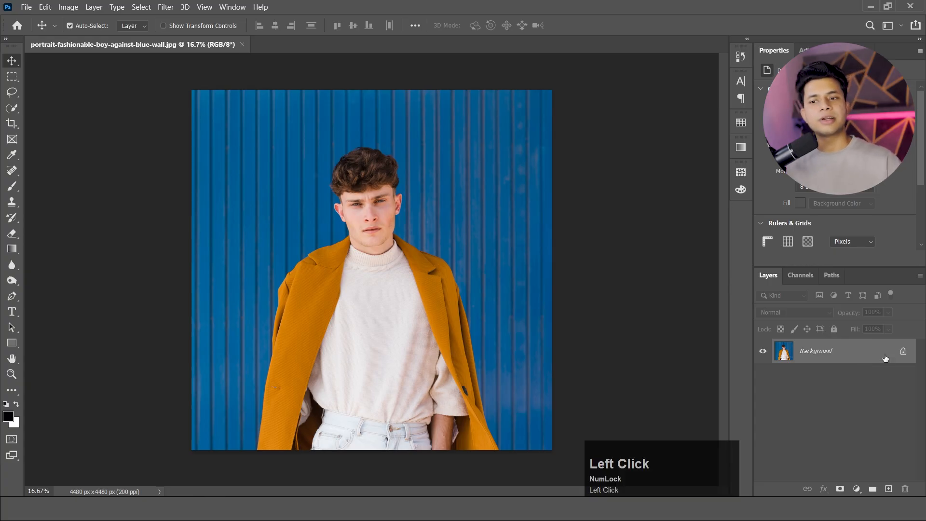
pyautogui.doubleClick(885, 358)
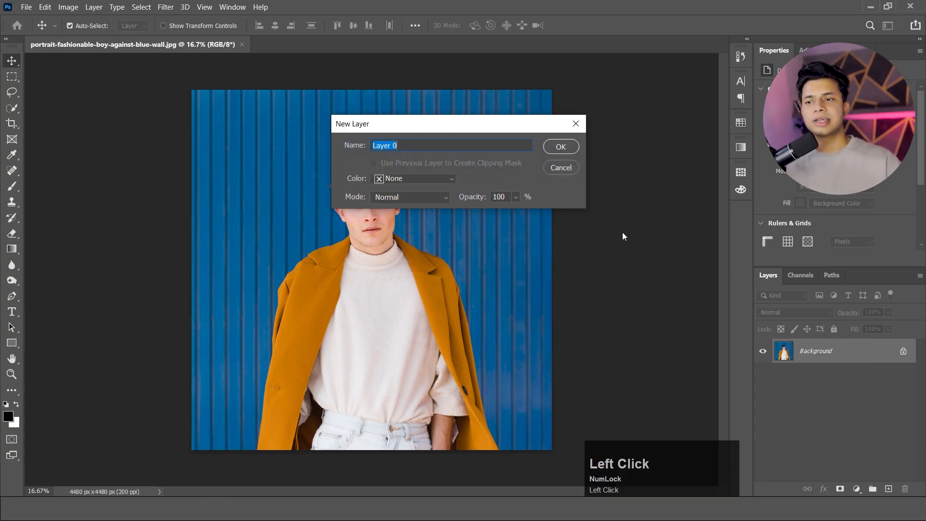
pyautogui.click(571, 146)
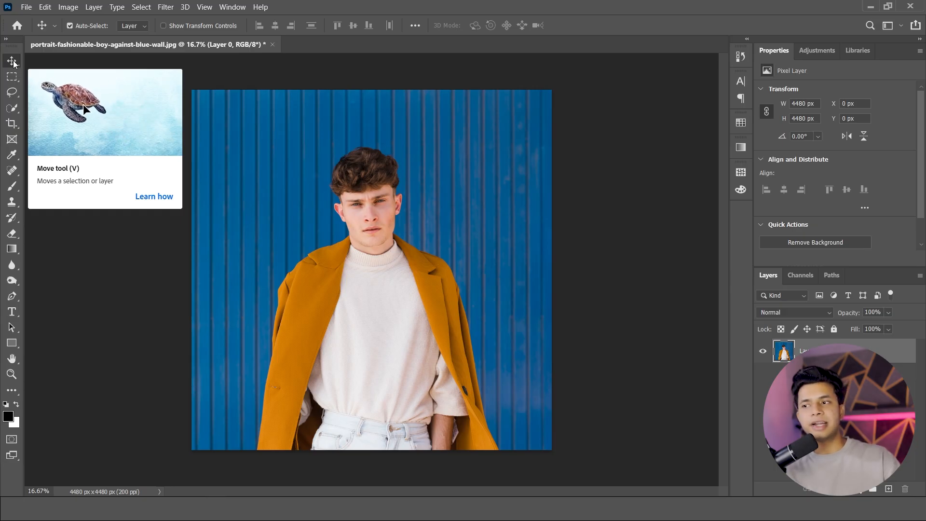
# Copy a rectangular marquee selection around the man's head and shoulders to a new layer and hide the original layer.
pyautogui.moveTo(383, 224)
pyautogui.mouseDown()
pyautogui.moveTo(452, 189)
pyautogui.moveTo(381, 170)
pyautogui.moveTo(328, 263)
pyautogui.moveTo(408, 234)
pyautogui.moveTo(425, 193)
pyautogui.moveTo(342, 205)
pyautogui.moveTo(389, 230)
pyautogui.moveTo(407, 210)
pyautogui.moveTo(358, 196)
pyautogui.moveTo(419, 218)
pyautogui.moveTo(381, 187)
pyautogui.moveTo(433, 205)
pyautogui.moveTo(366, 253)
pyautogui.moveTo(383, 223)
pyautogui.mouseUp()
pyautogui.click(12, 76)
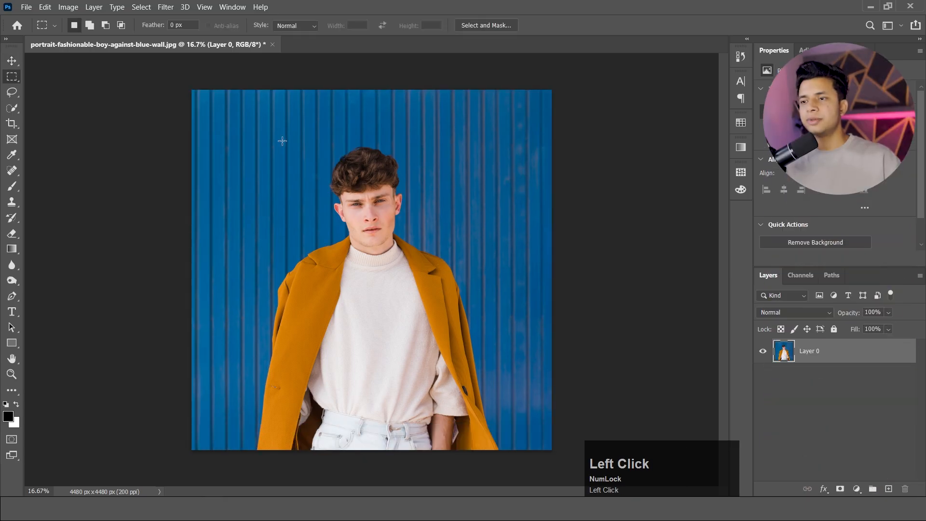
pyautogui.moveTo(269, 131); pyautogui.dragTo(450, 287)
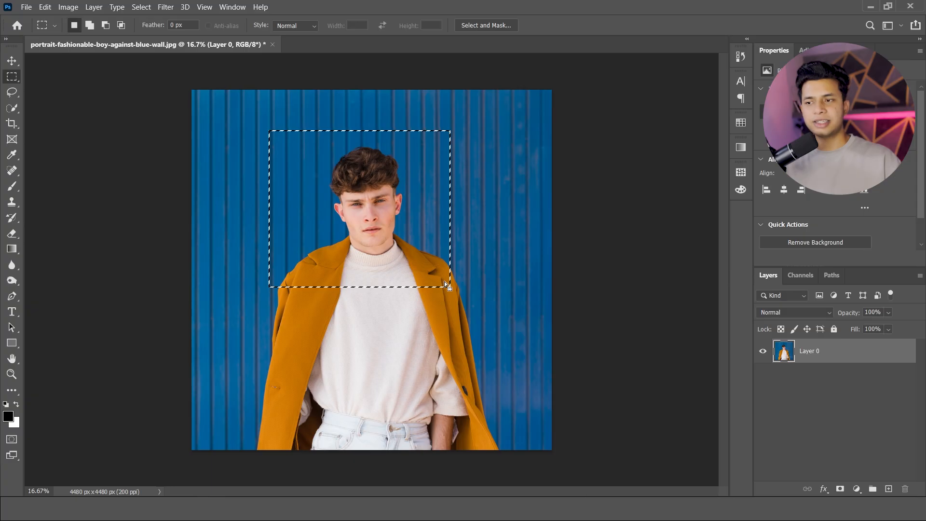
pyautogui.hotkey('ctrl', 'j')
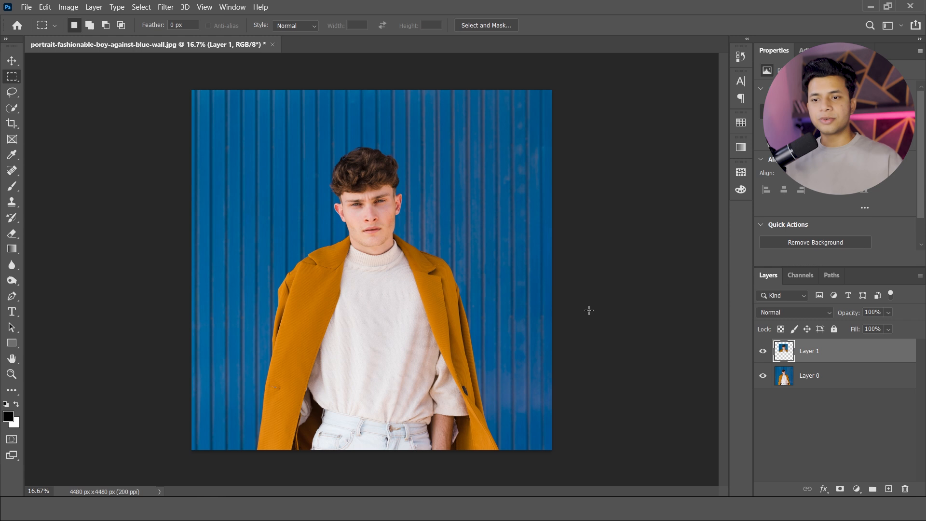
pyautogui.click(763, 378)
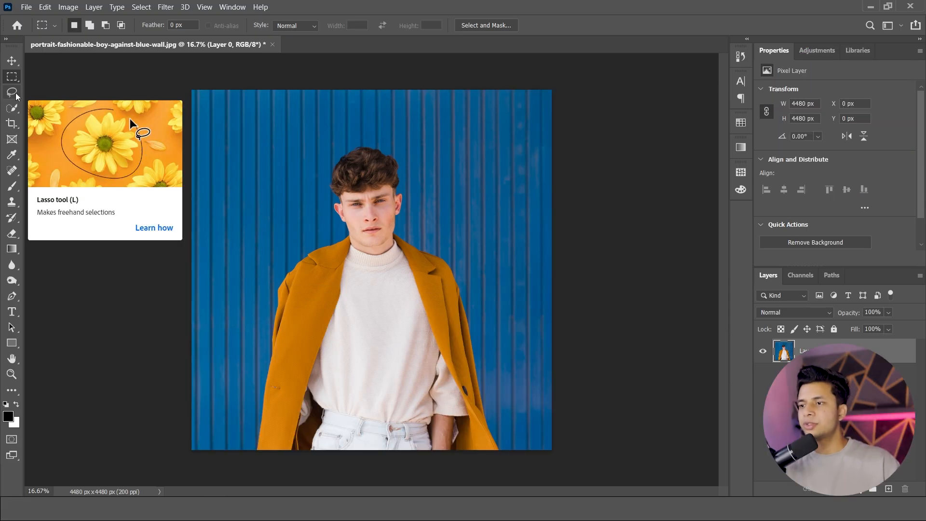
# Draw a freehand Lasso selection around the man's head and copy it to a new layer.
pyautogui.click(16, 95)
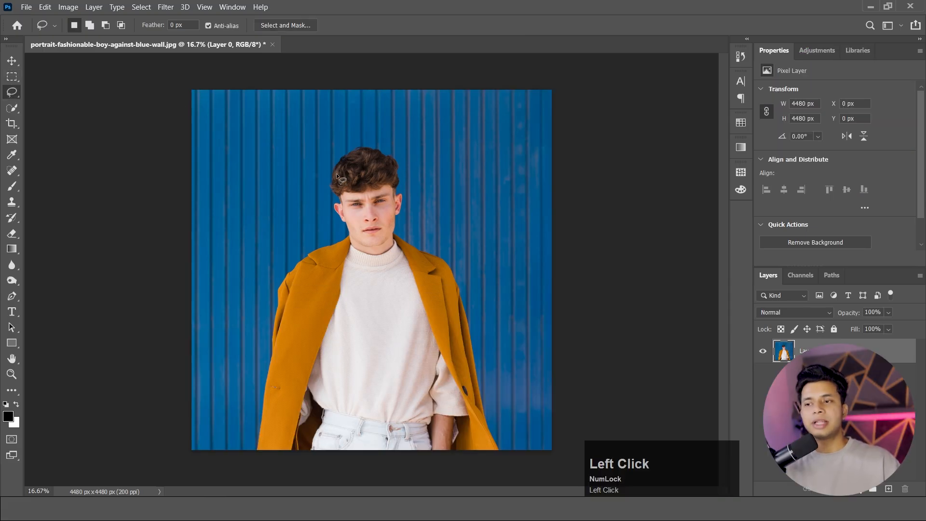
pyautogui.moveTo(334, 187)
pyautogui.mouseDown()
pyautogui.moveTo(352, 146)
pyautogui.moveTo(378, 134)
pyautogui.moveTo(404, 147)
pyautogui.moveTo(423, 195)
pyautogui.moveTo(421, 229)
pyautogui.moveTo(397, 252)
pyautogui.mouseUp()
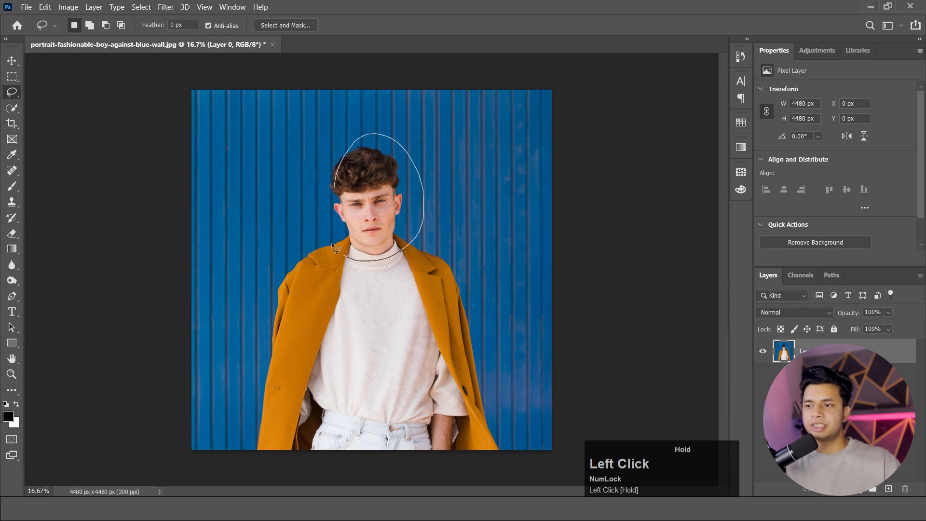
pyautogui.moveTo(335, 175); pyautogui.dragTo(337, 172)
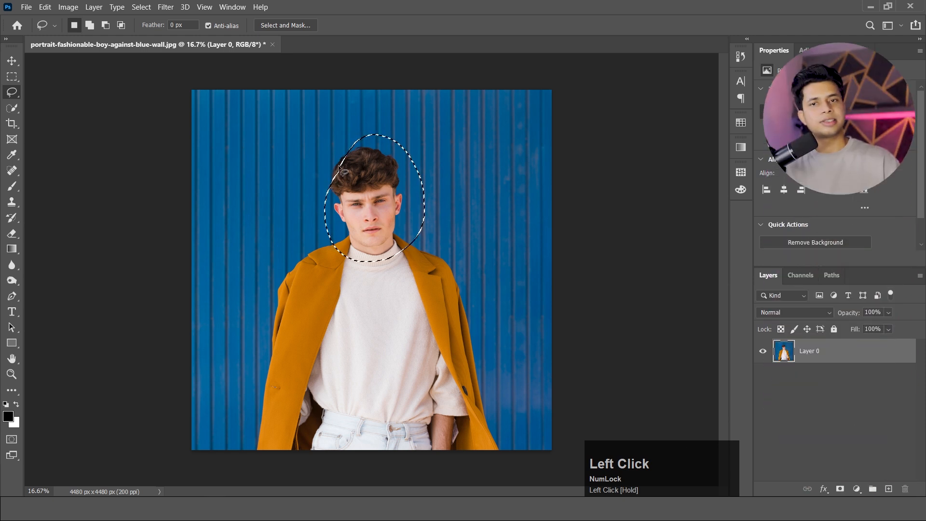
pyautogui.hotkey('ctrl', 'j')
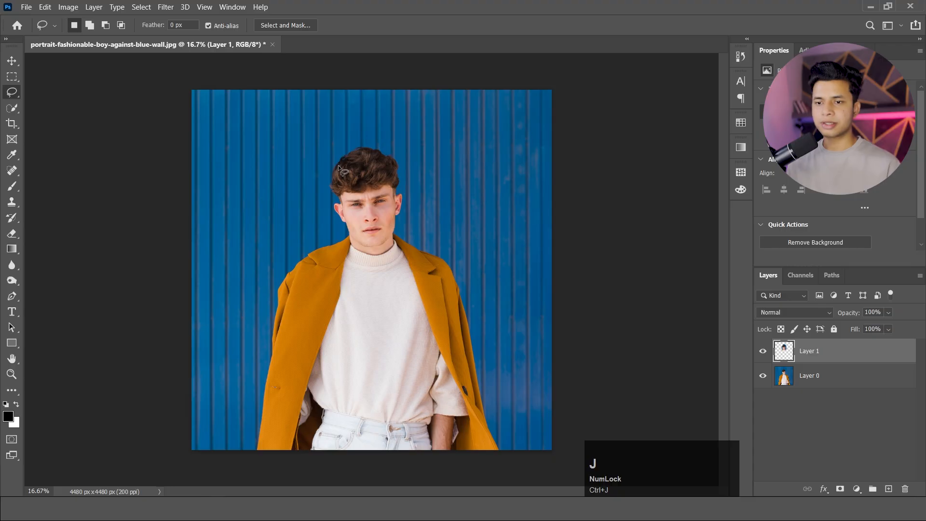
# View the lassoed cutout with the original photo hidden, restore the photo's visibility and delete the cutout layer.
pyautogui.click(763, 376)
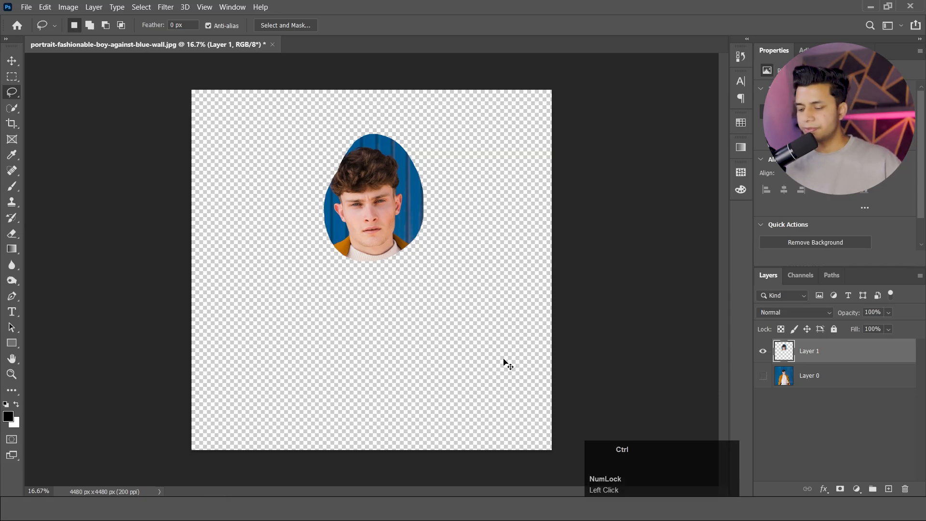
pyautogui.hotkey('ctrl', 'z')
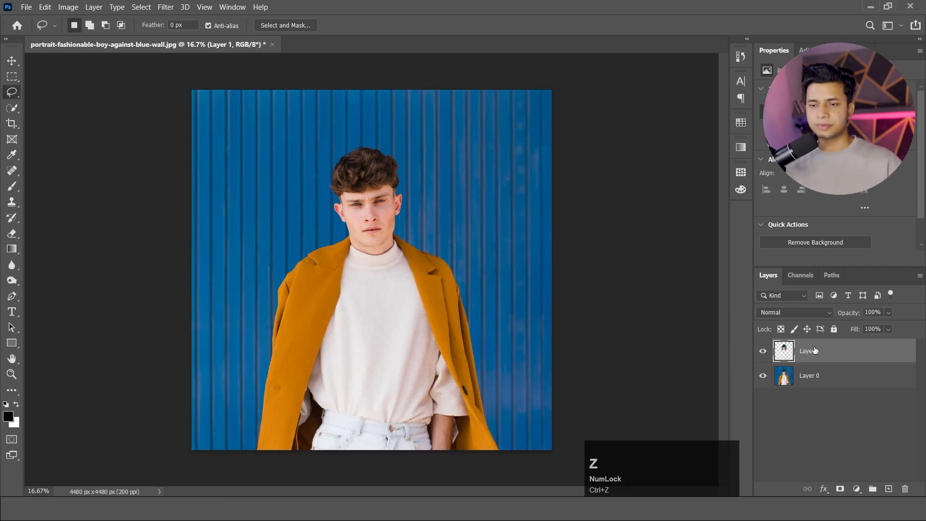
pyautogui.press('Delete')
# Copy the man's hair and face to a new layer using a Quick Selection and hide the original photo layer.
pyautogui.click(13, 108)
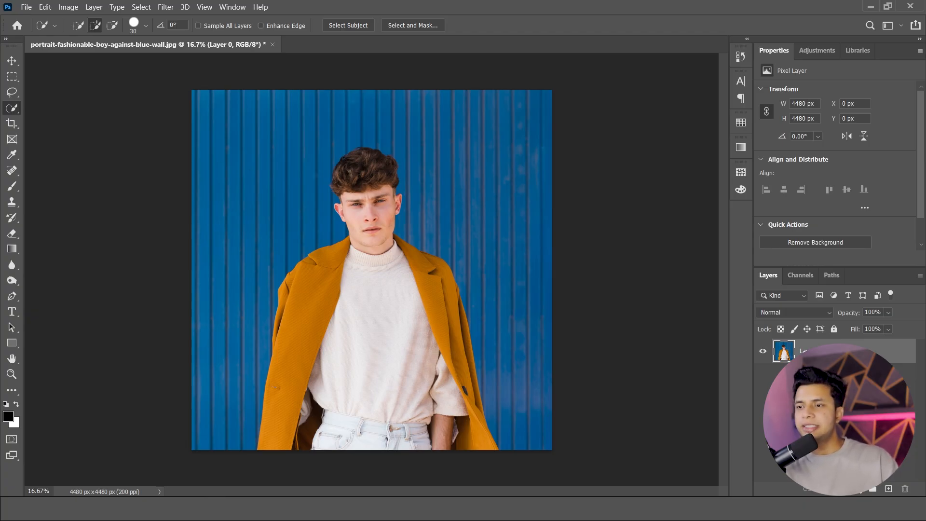
pyautogui.click(363, 182)
pyautogui.moveTo(383, 209)
pyautogui.mouseDown()
pyautogui.moveTo(371, 193)
pyautogui.moveTo(386, 222)
pyautogui.moveTo(367, 241)
pyautogui.moveTo(355, 232)
pyautogui.mouseUp()
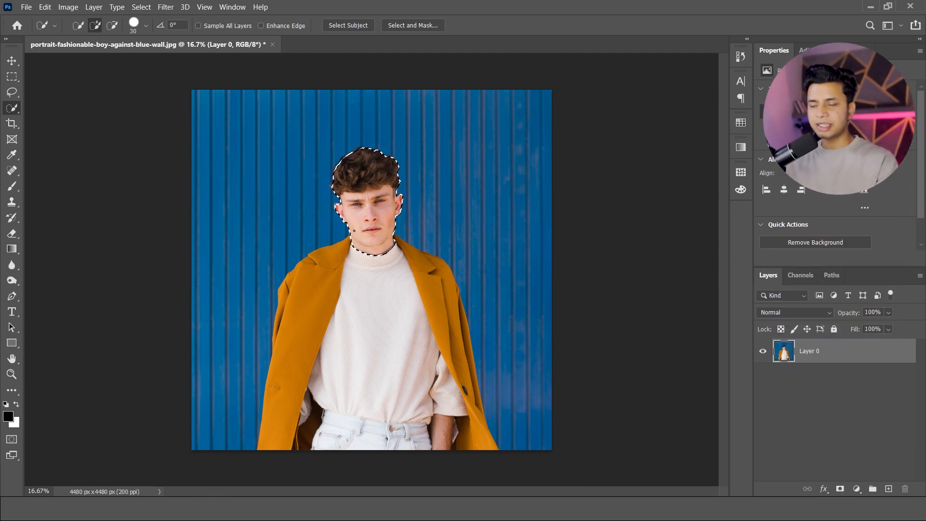
pyautogui.moveTo(356, 231); pyautogui.dragTo(356, 232)
pyautogui.hotkey('ctrl', 'j')
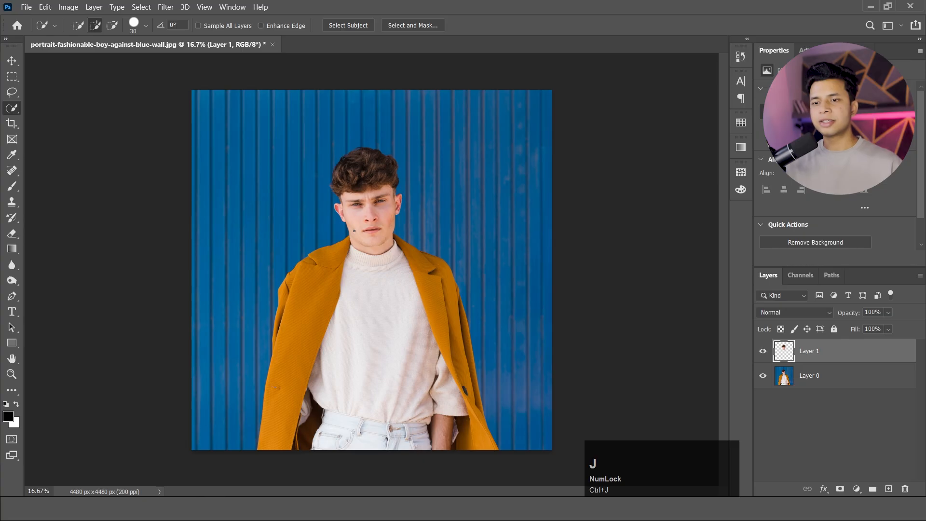
pyautogui.click(763, 375)
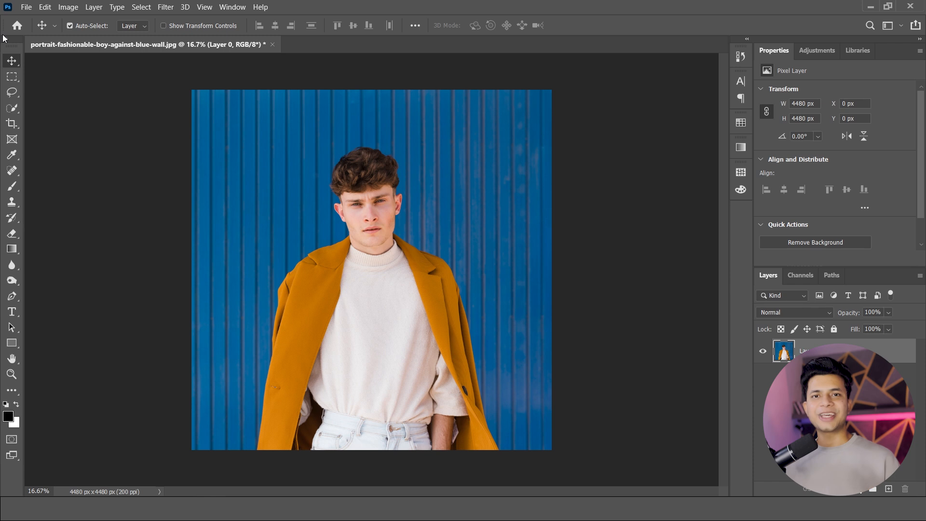
# Crop both sides of the photo to a width of about 3280 px and undo the crop.
pyautogui.click(12, 124)
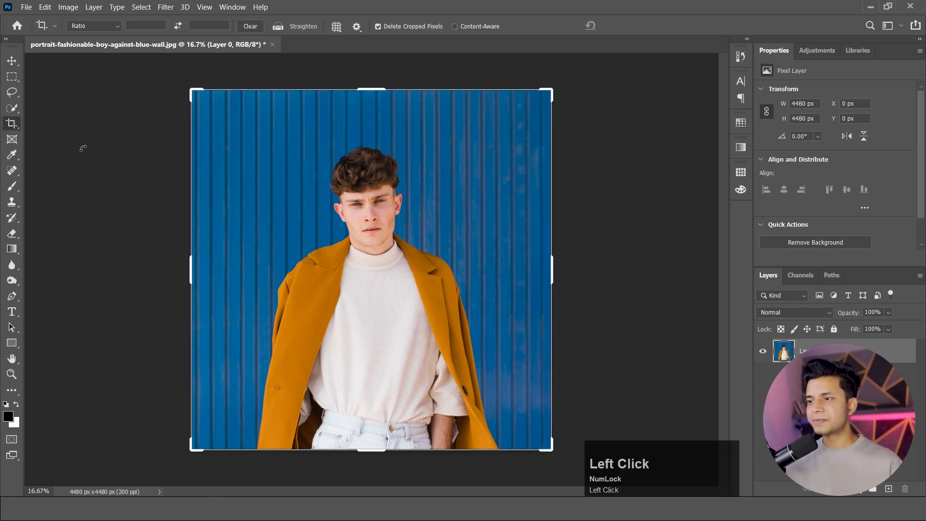
pyautogui.moveTo(186, 269); pyautogui.dragTo(219, 267)
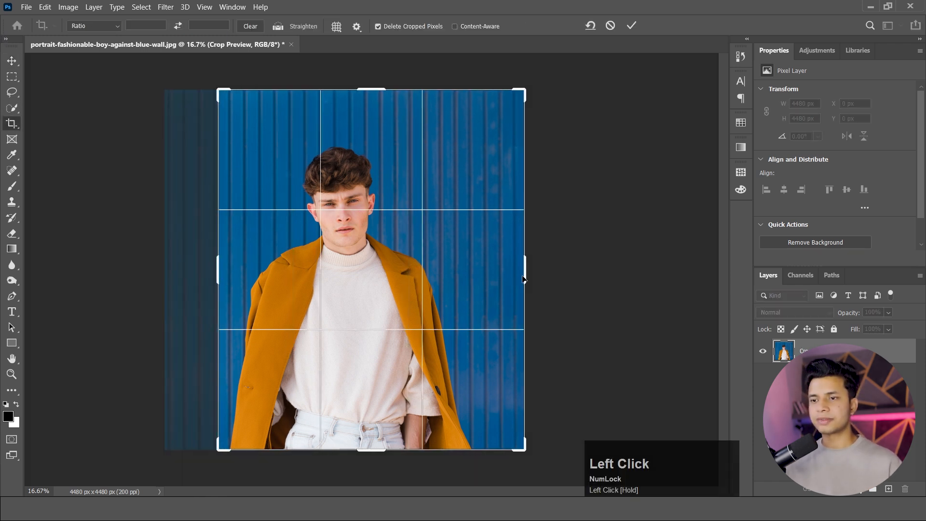
pyautogui.moveTo(527, 274); pyautogui.dragTo(505, 274)
pyautogui.click(12, 60)
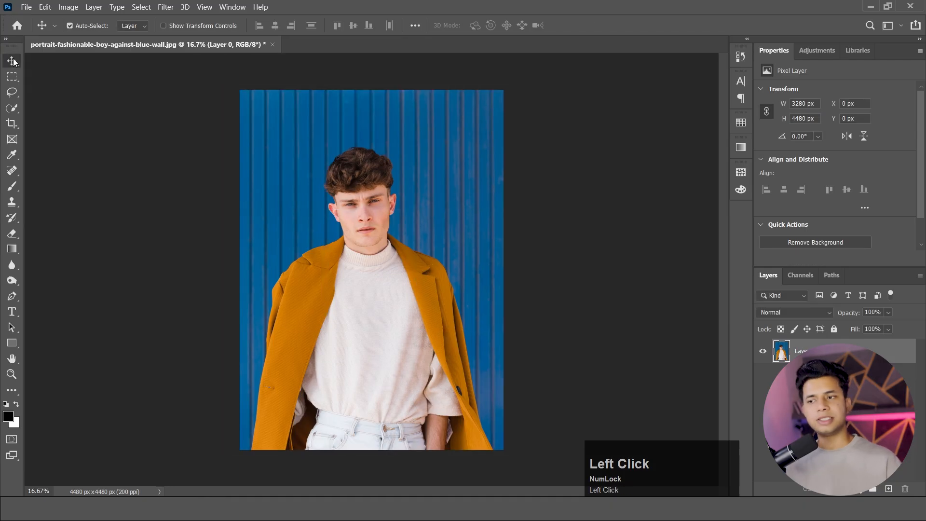
pyautogui.hotkey('ctrl', 'z')
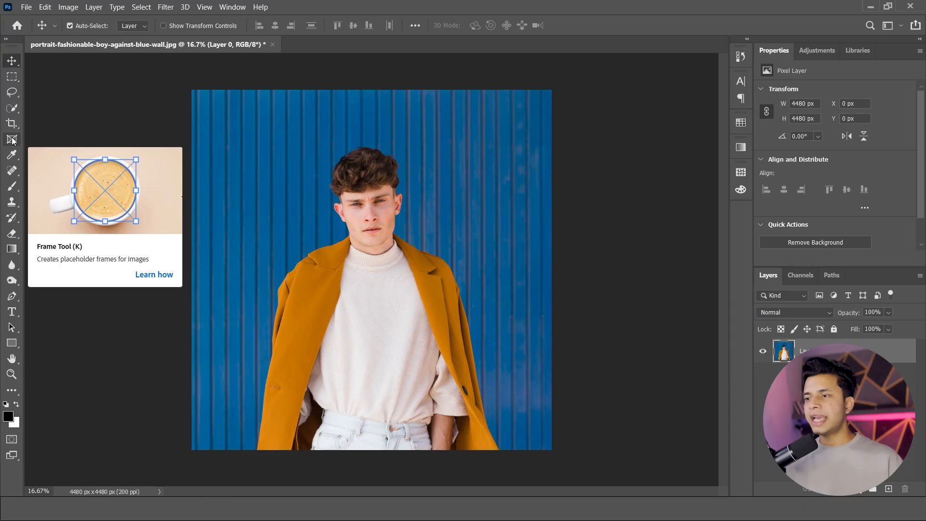
# Draw a full-height frame about 582 px wide beside the man and place fashion-hipster-male-model-posing-outdoor from File Explorer's pic folder into it.
pyautogui.click(12, 140)
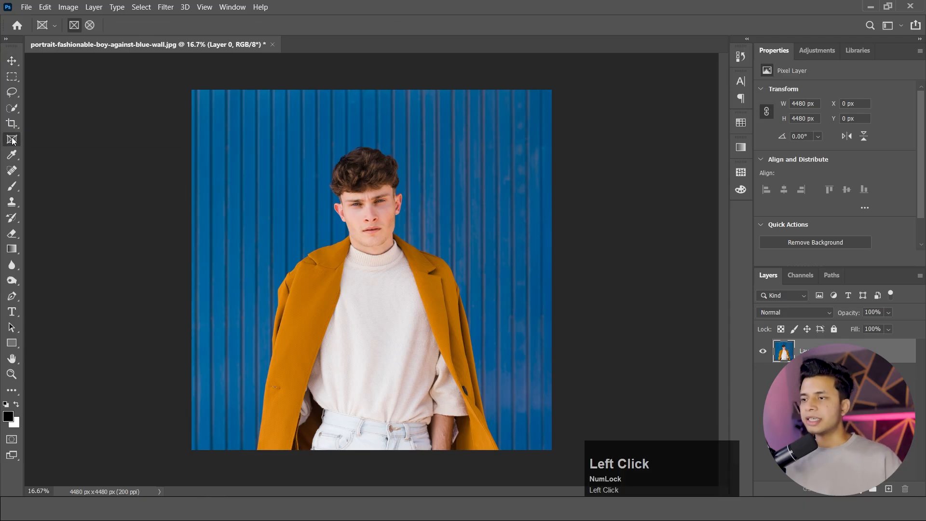
pyautogui.moveTo(206, 93); pyautogui.dragTo(252, 451)
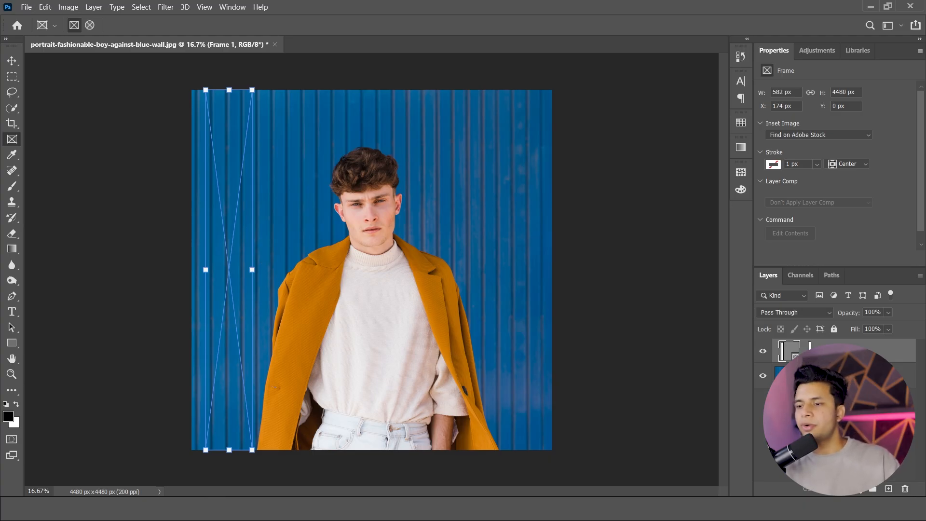
pyautogui.click(302, 470)
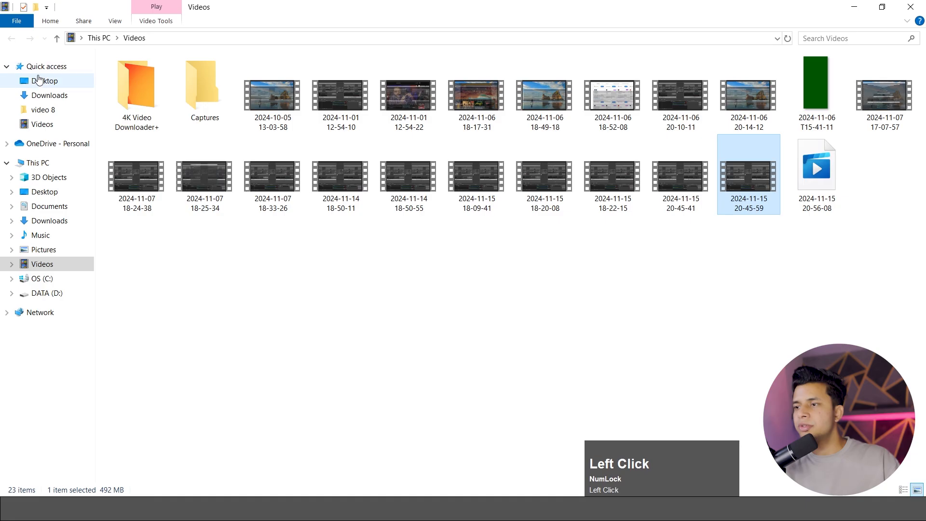
pyautogui.click(52, 250)
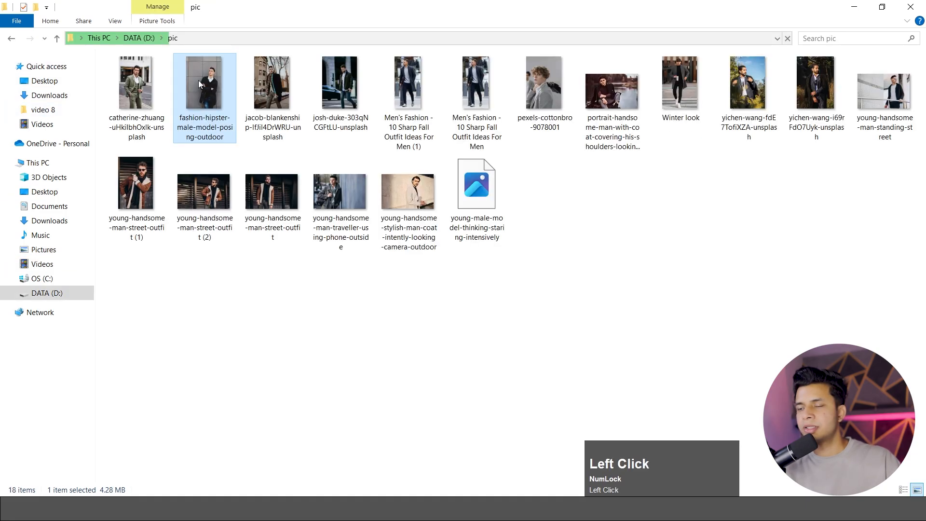
pyautogui.moveTo(199, 84); pyautogui.dragTo(227, 226)
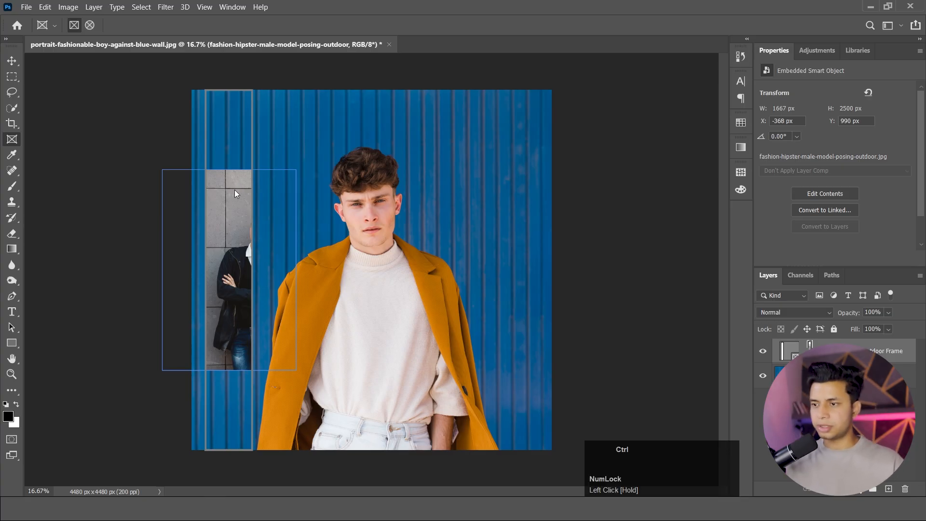
# Enlarge and reposition the placed image inside the frame, and delete the frame layer.
pyautogui.hotkey('ctrl', 't')
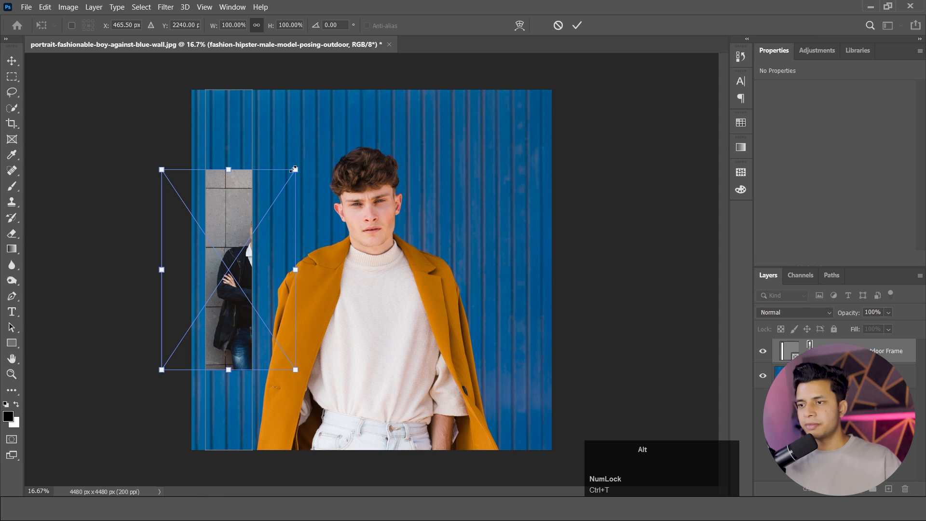
pyautogui.moveTo(295, 169); pyautogui.dragTo(367, 61)
pyautogui.moveTo(301, 204); pyautogui.dragTo(239, 205)
pyautogui.press('Delete')
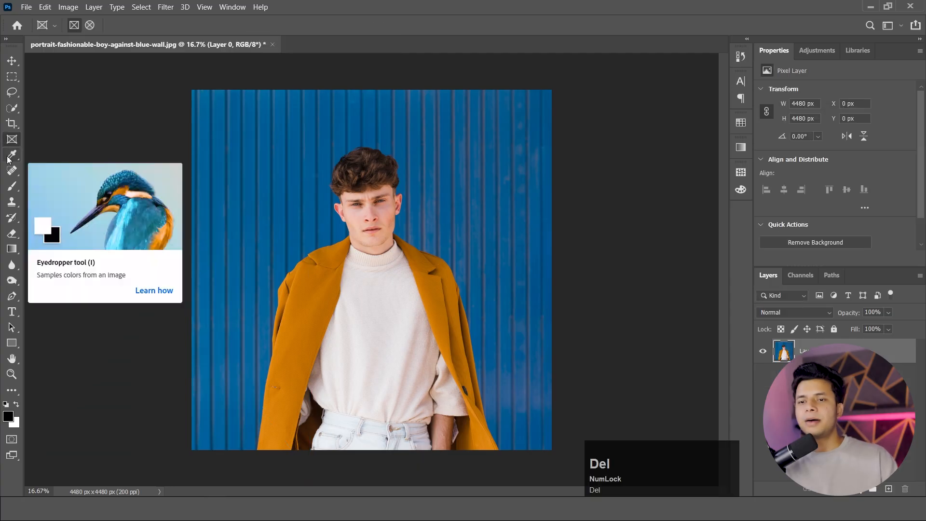
# Sample the coat's orange as foreground, the wall's dark blue as background, and the sweater's off-white as foreground with the Eyedropper.
pyautogui.click(12, 155)
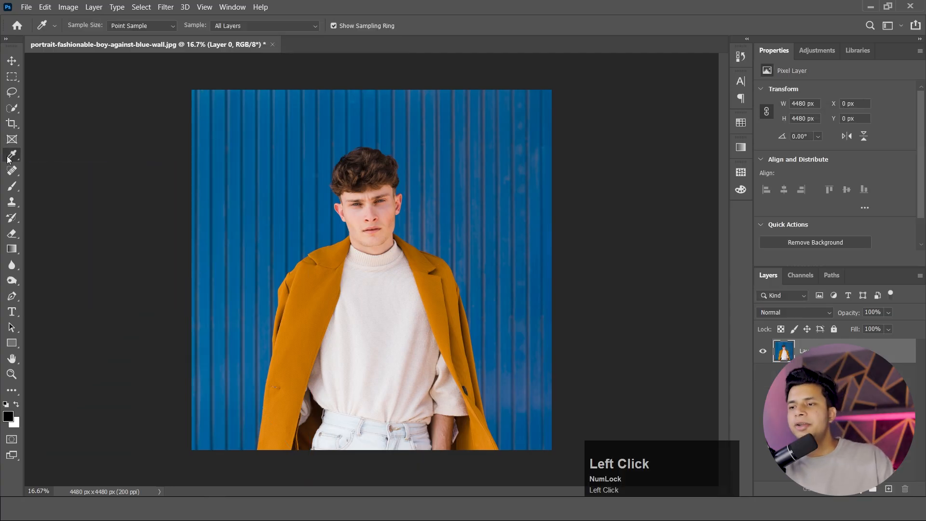
pyautogui.click(308, 273)
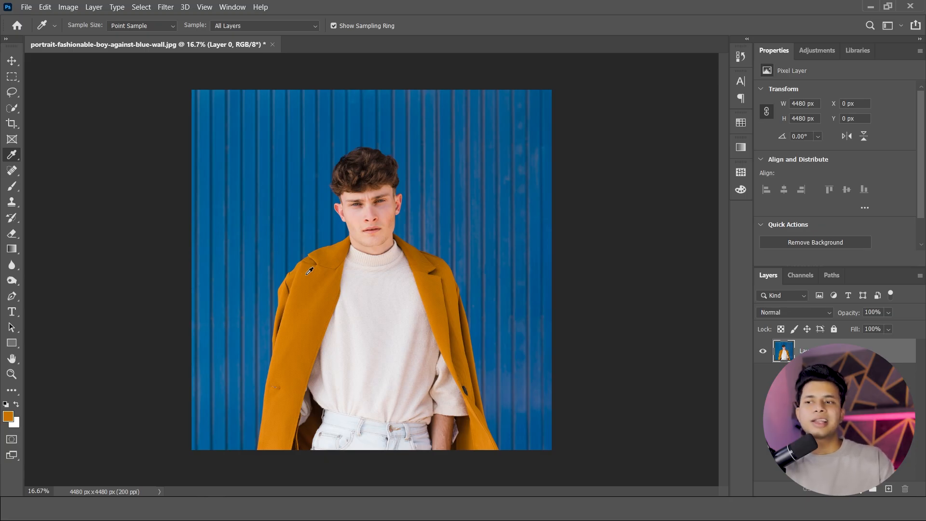
pyautogui.keyDown('alt'); pyautogui.click(276, 149); pyautogui.keyUp('alt')
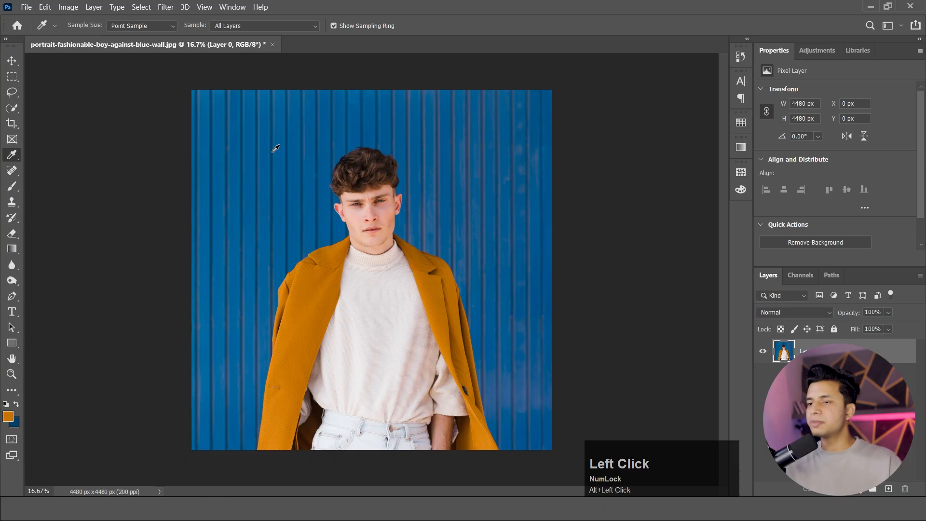
pyautogui.press('ctrl')
pyautogui.click(370, 294)
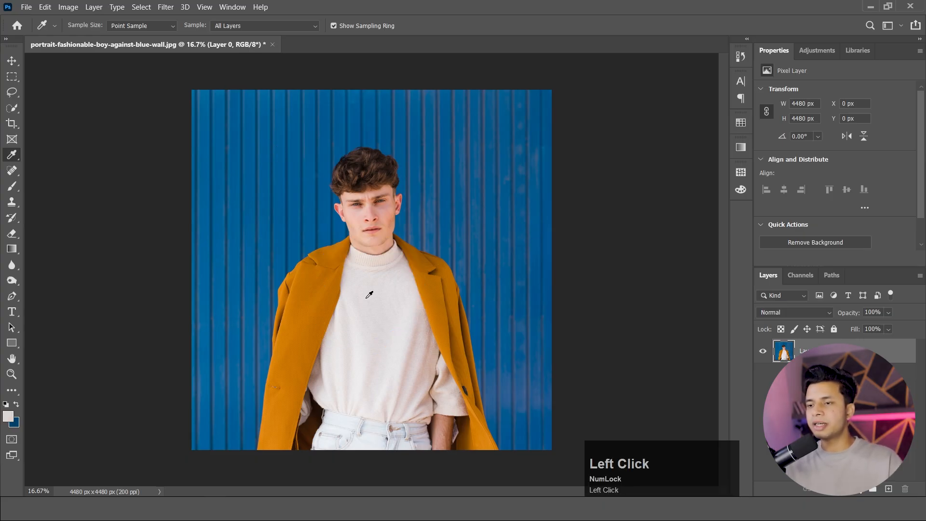
# Remove the brown spot on the man's cheek near the ear using a 19 px content-aware Spot Healing Brush.
pyautogui.click(15, 173)
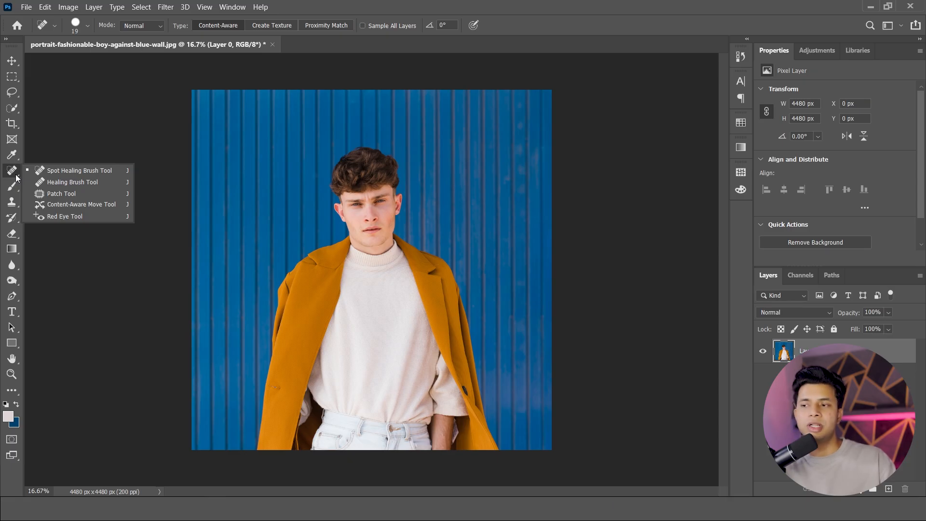
pyautogui.click(9, 62)
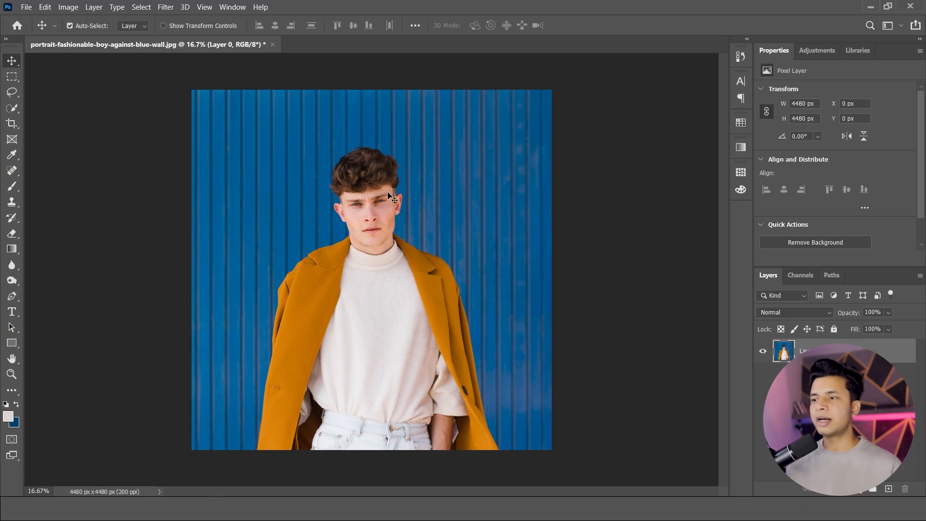
pyautogui.click(12, 170)
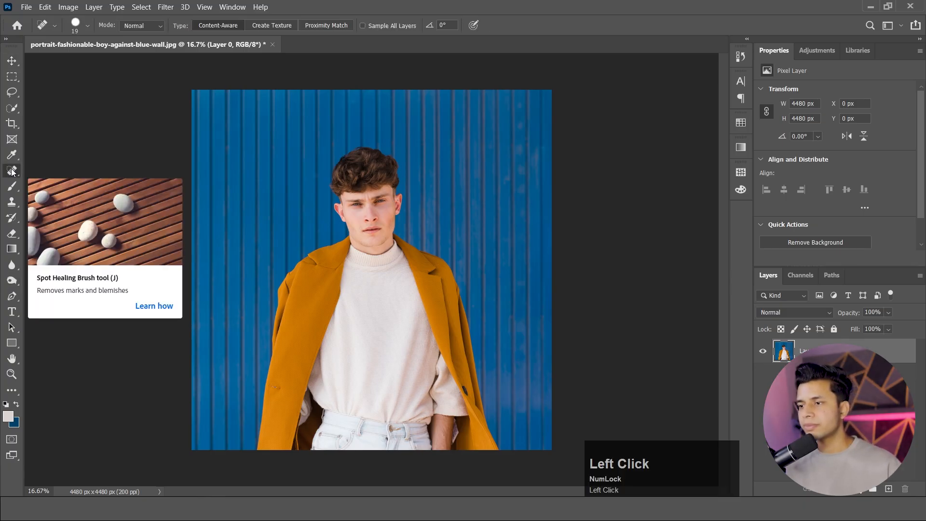
pyautogui.scroll(5, 379, 198)
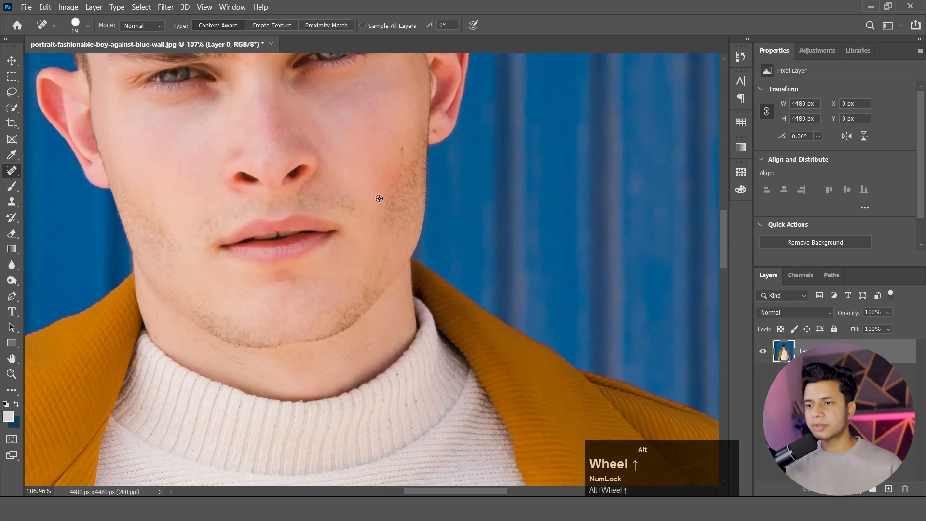
pyautogui.scroll(2, 380, 199)
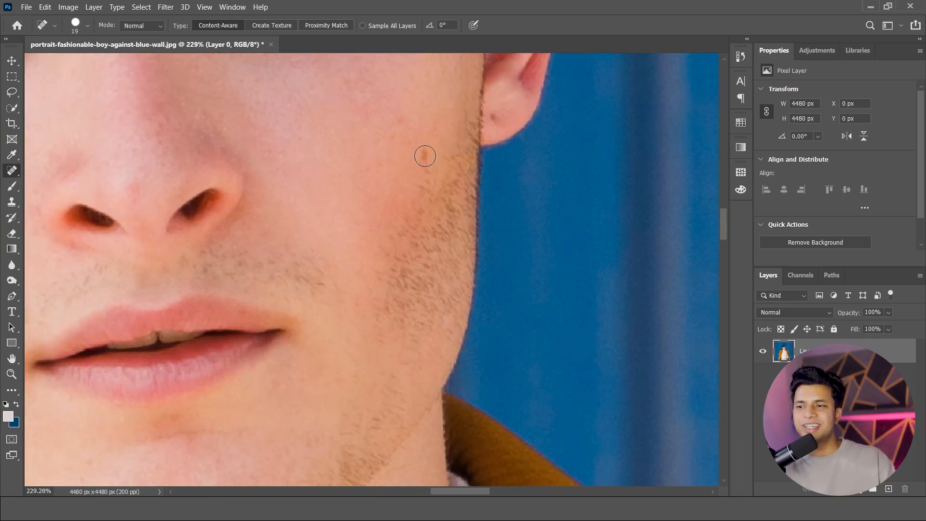
pyautogui.click(425, 156)
pyautogui.scroll(-2, 512, 111)
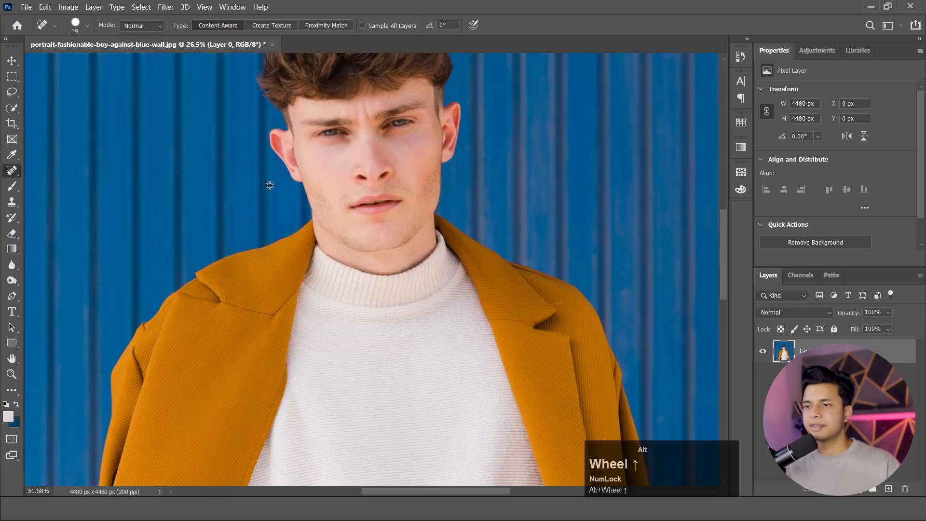
# Heal the smaller blemishes between the nose and ear on the same cheek with the Spot Healing Brush.
pyautogui.scroll(3, 474, 156)
pyautogui.scroll(-3, 430, 223)
pyautogui.scroll(5, 471, 190)
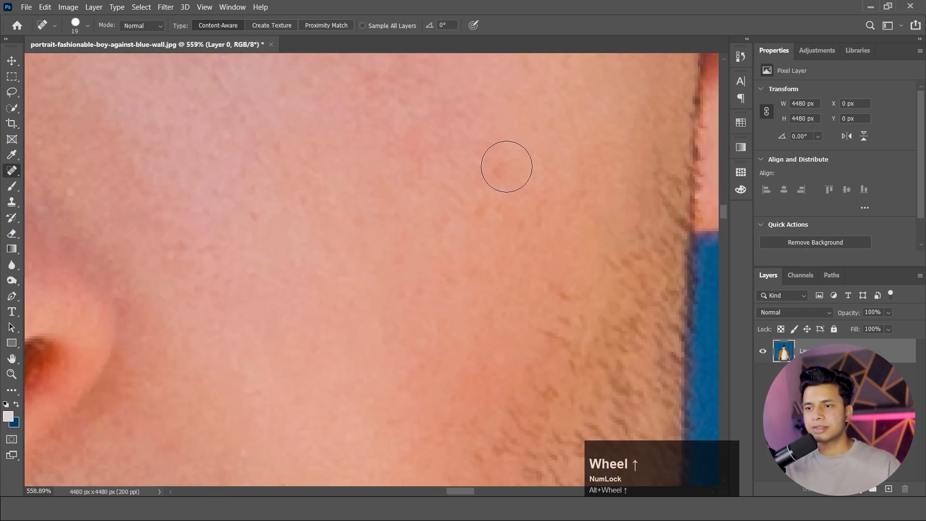
pyautogui.click(503, 167)
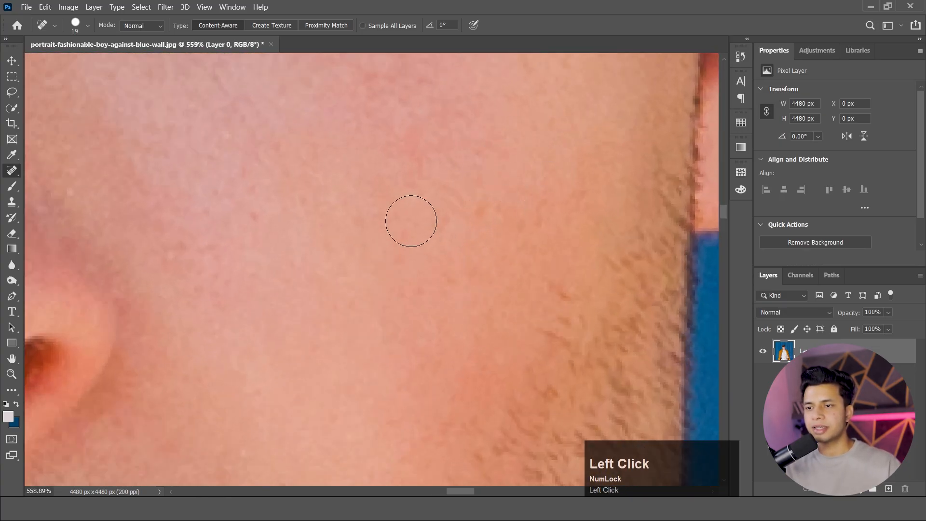
pyautogui.click(259, 220)
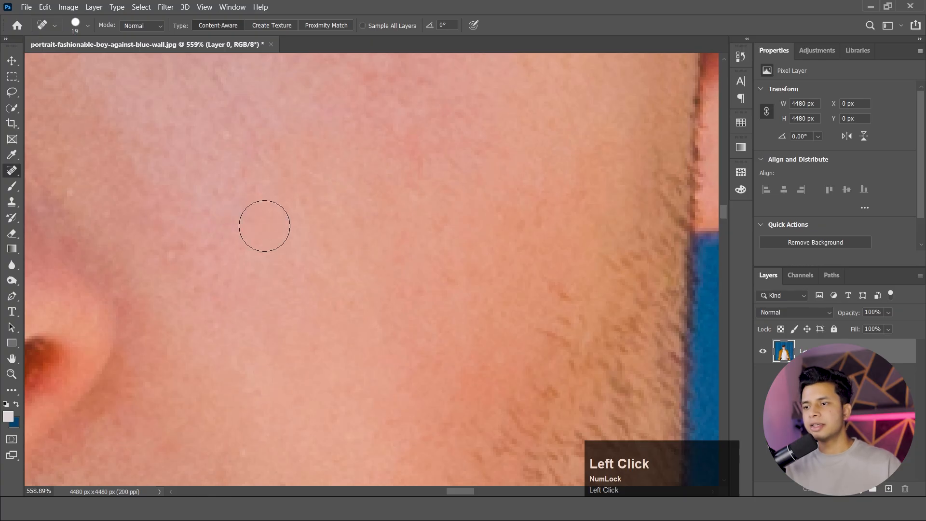
pyautogui.scroll(-6, 396, 273)
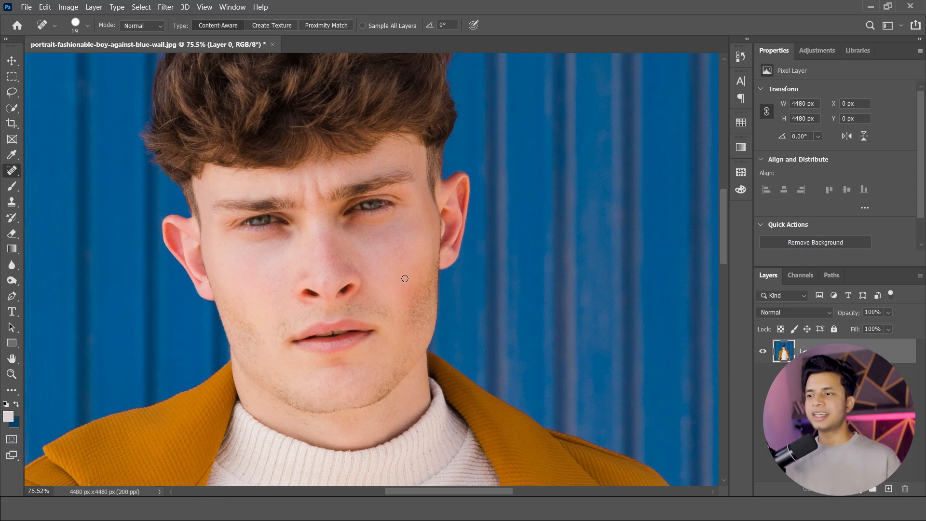
# Sample the blue of the wall beside the man as the foreground colour for the brush.
pyautogui.click(11, 189)
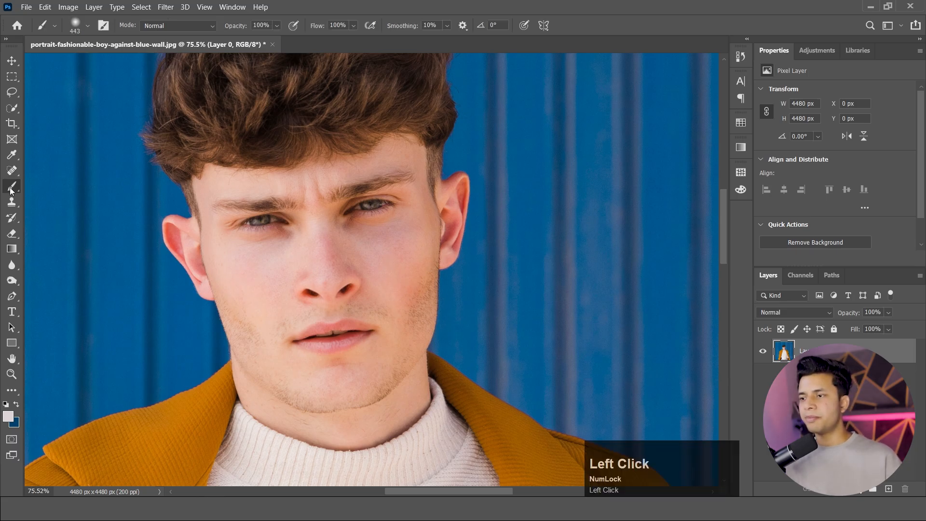
pyautogui.scroll(-4, 149, 180)
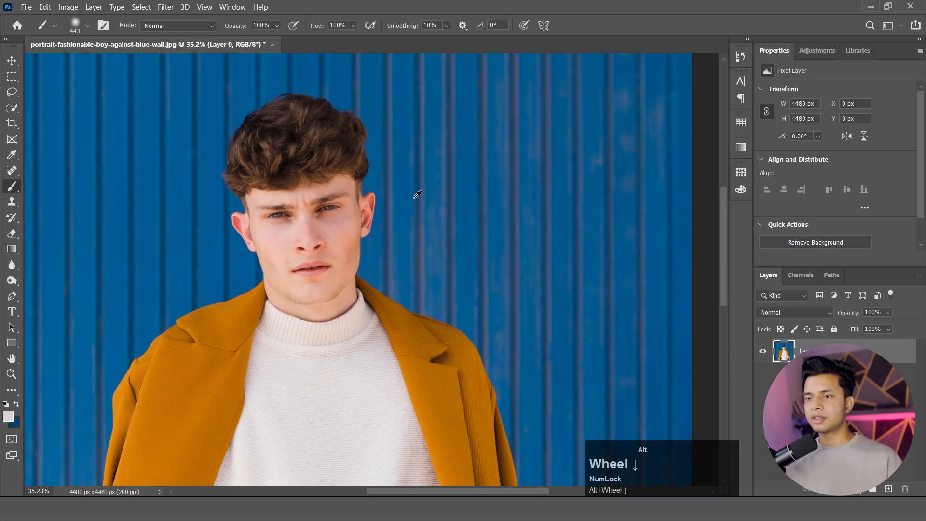
pyautogui.scroll(2, 231, 167)
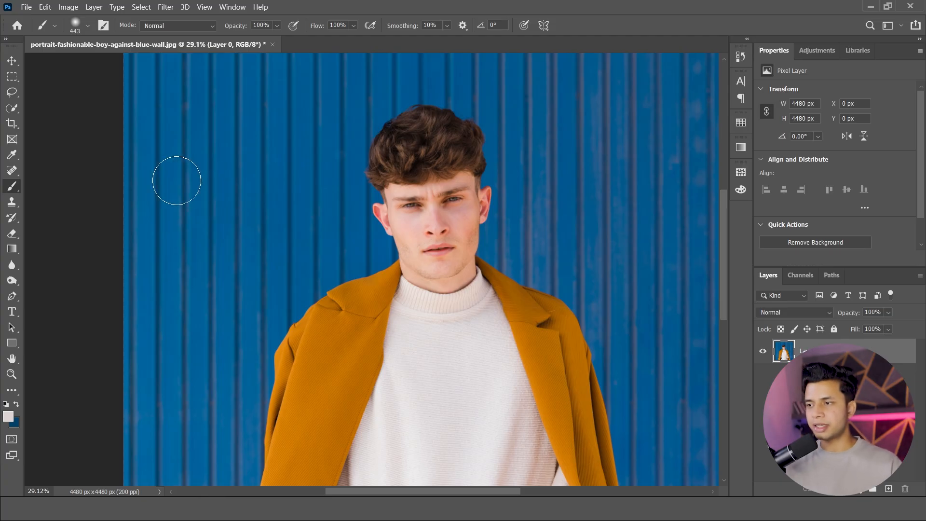
pyautogui.press('alt')
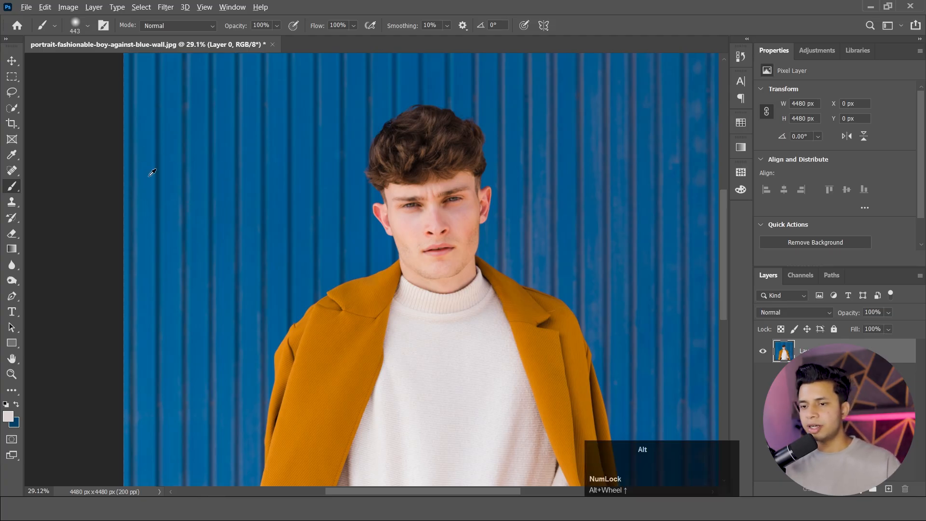
pyautogui.click(14, 155)
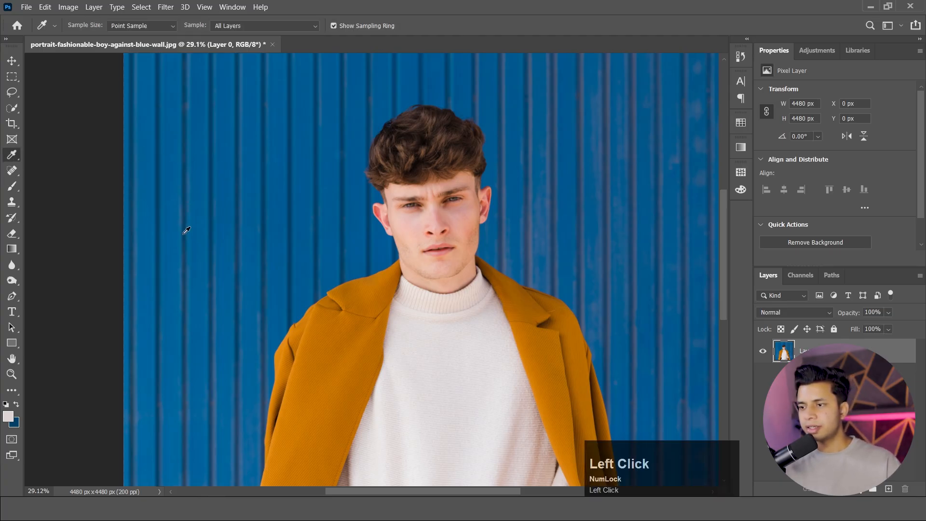
# Paint over the vertical grooves near the wall's left edge with a soft 443 px brush in the sampled blue.
pyautogui.click(12, 188)
pyautogui.moveTo(177, 248)
pyautogui.mouseDown()
pyautogui.moveTo(151, 104)
pyautogui.moveTo(153, 195)
pyautogui.moveTo(167, 173)
pyautogui.mouseUp()
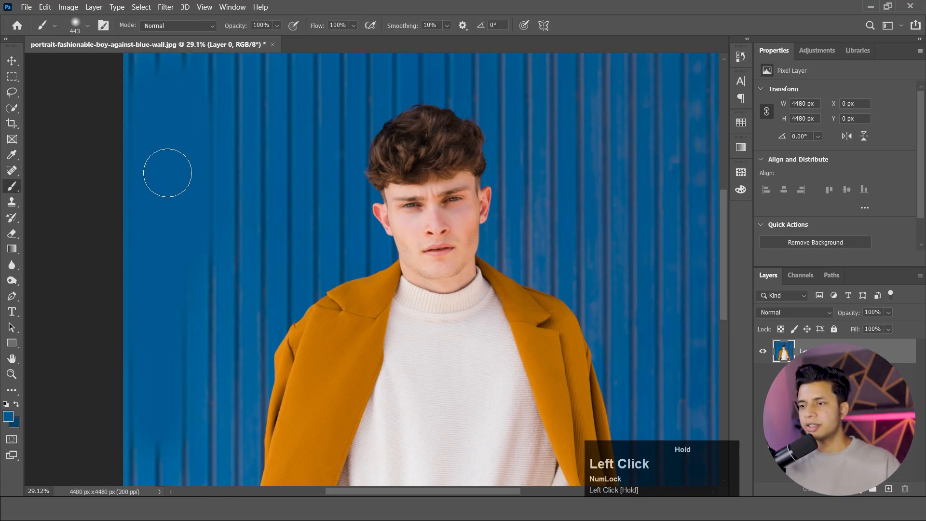
pyautogui.scroll(-3, 217, 253)
pyautogui.scroll(3, 232, 191)
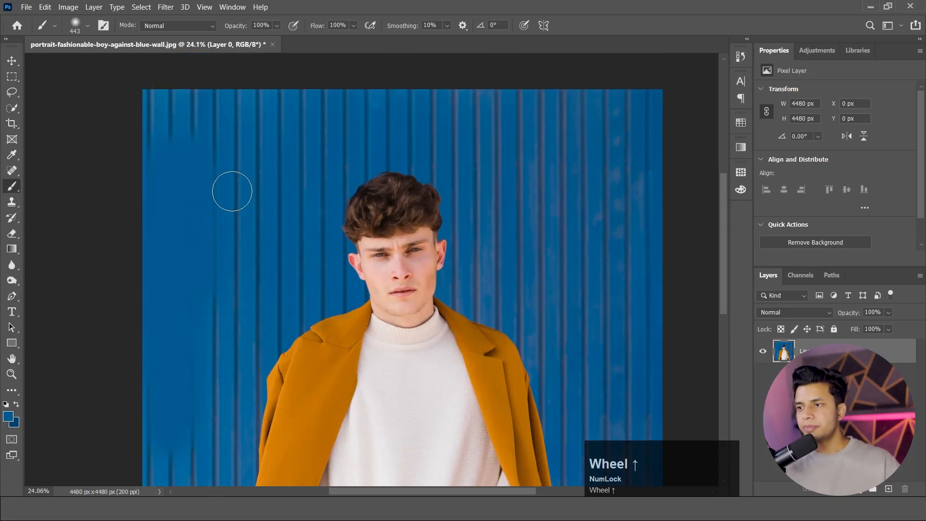
pyautogui.scroll(3, 193, 191)
pyautogui.moveTo(161, 192); pyautogui.dragTo(161, 182)
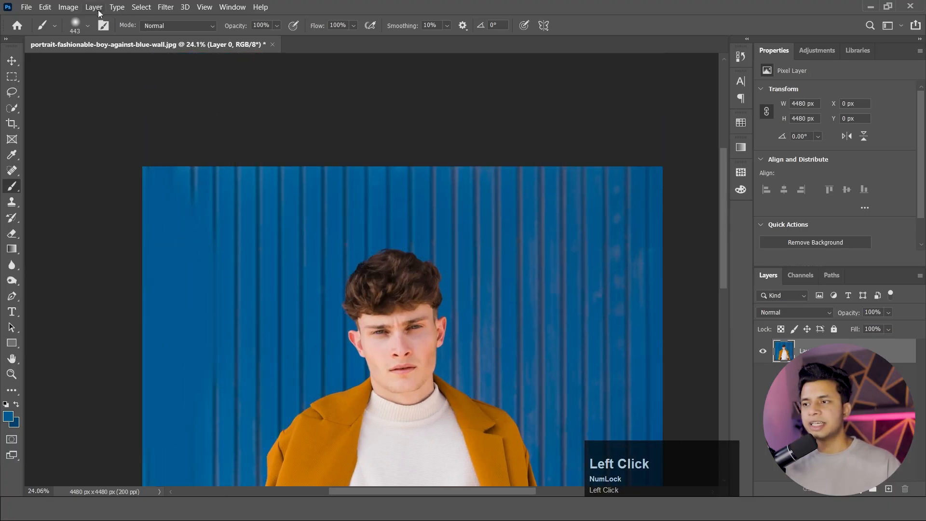
# Change the brush size to 180 px and paint over more grooves near the wall's upper edge.
pyautogui.click(87, 27)
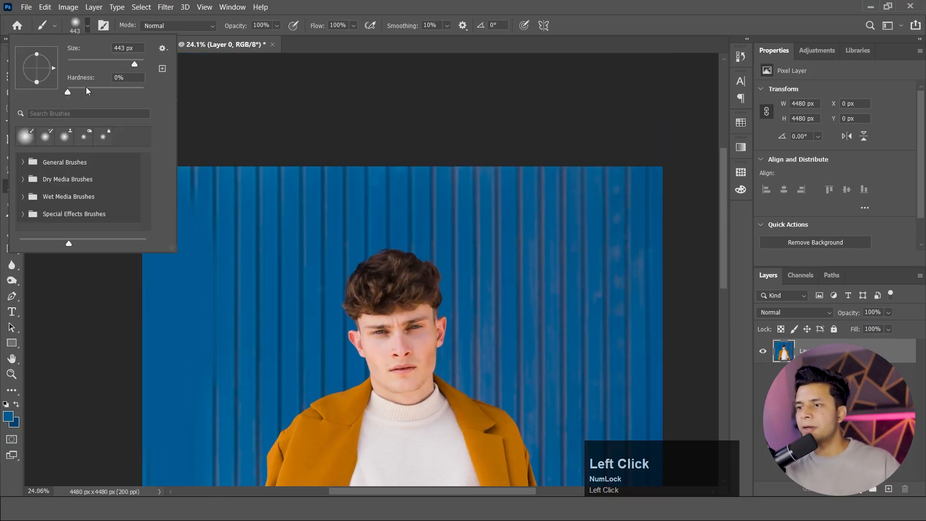
pyautogui.moveTo(125, 65); pyautogui.dragTo(104, 91)
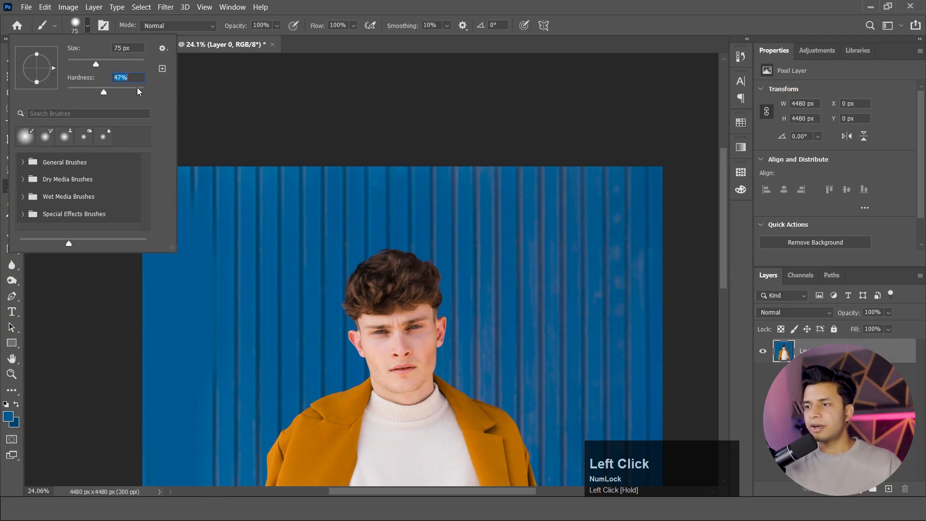
pyautogui.click(277, 246)
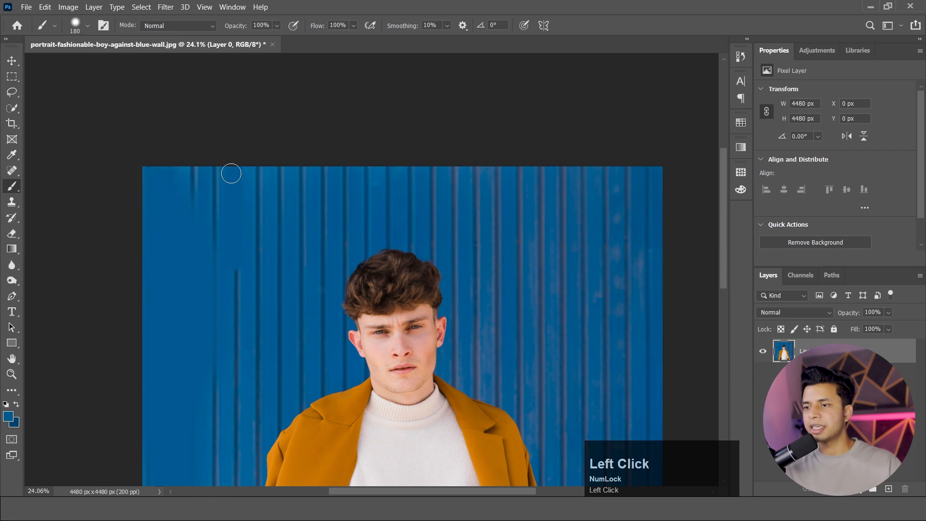
# Switch to the Move tool and undo the blue brush strokes painted over the wall.
pyautogui.click(14, 60)
pyautogui.press('alt')
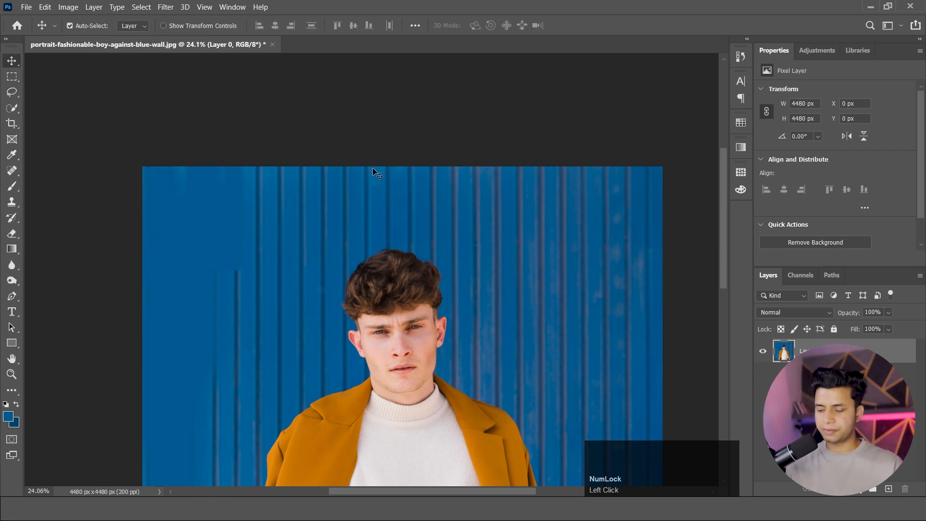
pyautogui.scroll(-2, 374, 169)
pyautogui.scroll(4, 374, 169)
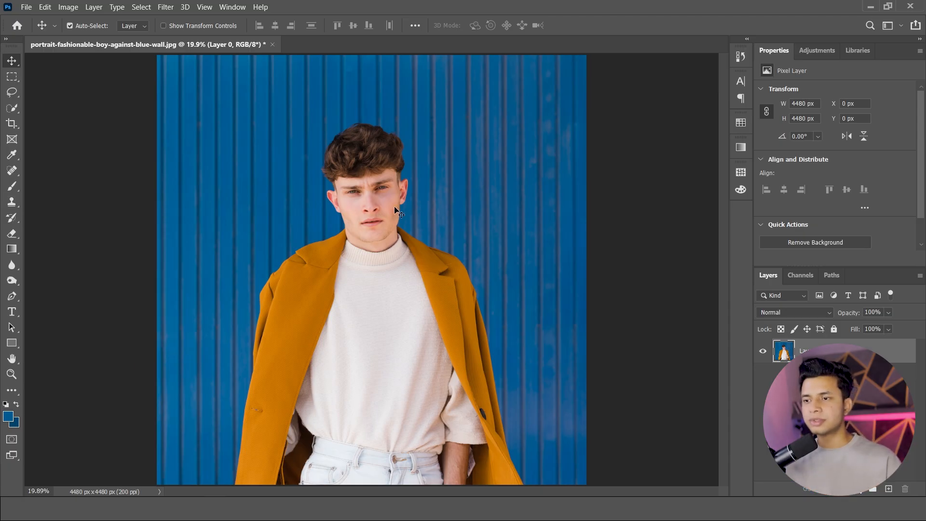
# Clone the man's face onto the wall beside him using a soft 1429 px Clone Stamp sampled from his nose.
pyautogui.click(15, 202)
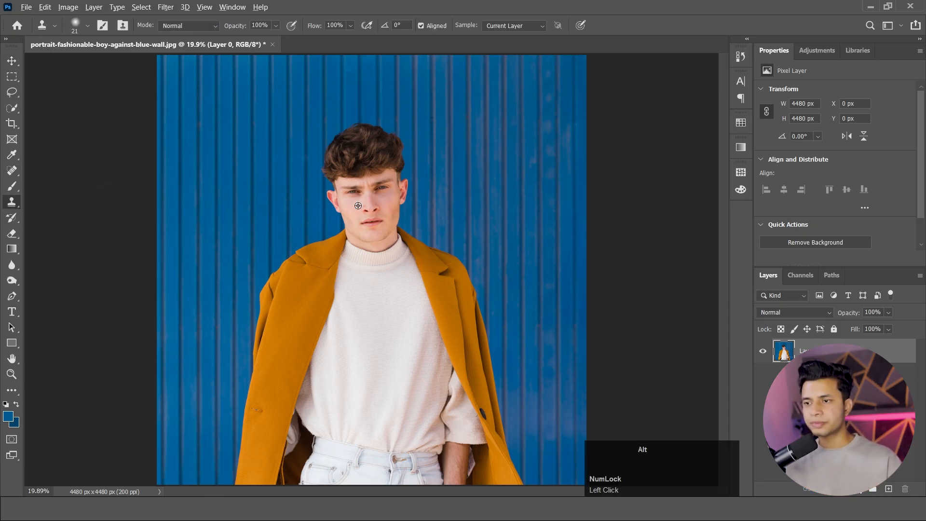
pyautogui.moveTo(352, 188)
pyautogui.mouseDown()
pyautogui.moveTo(438, 200)
pyautogui.moveTo(417, 226)
pyautogui.moveTo(408, 282)
pyautogui.moveTo(400, 213)
pyautogui.mouseUp()
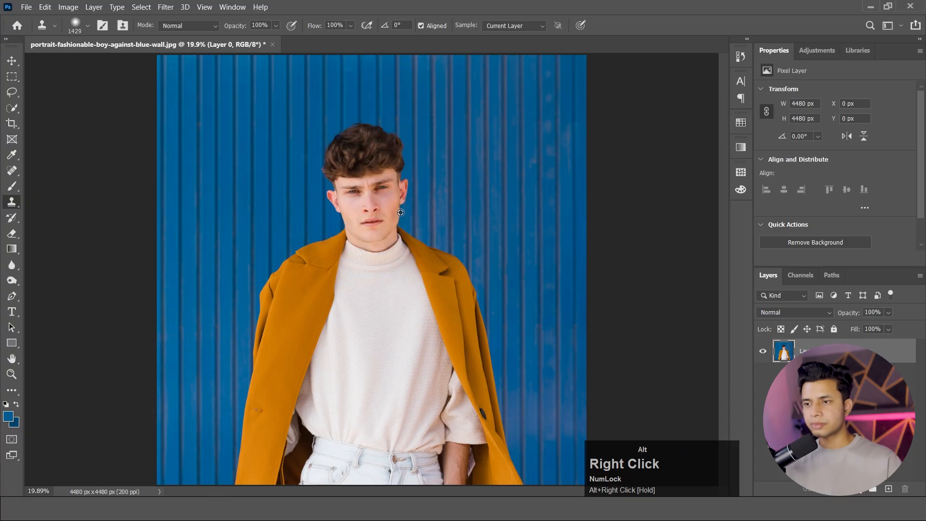
pyautogui.keyDown('alt'); pyautogui.click(367, 210); pyautogui.keyUp('alt')
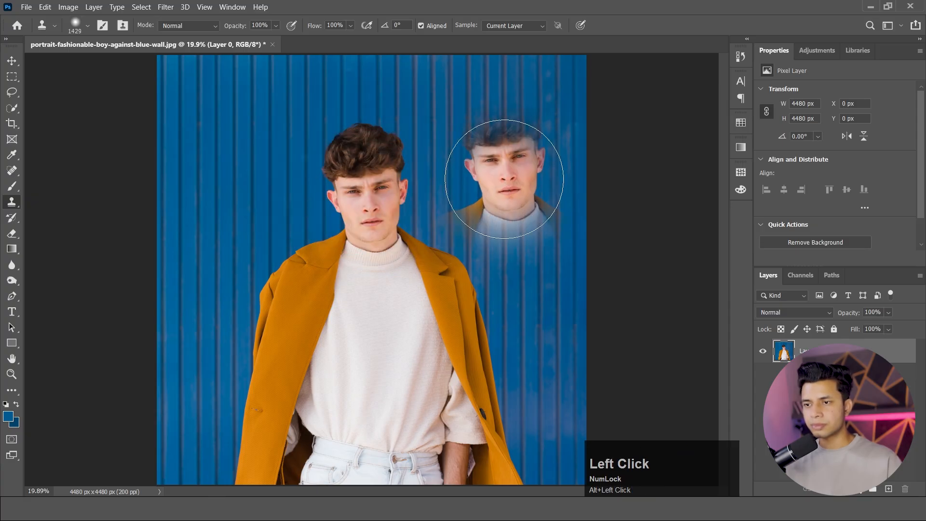
pyautogui.click(504, 178)
pyautogui.moveTo(504, 179)
pyautogui.mouseDown()
pyautogui.moveTo(496, 175)
pyautogui.moveTo(504, 215)
pyautogui.mouseUp()
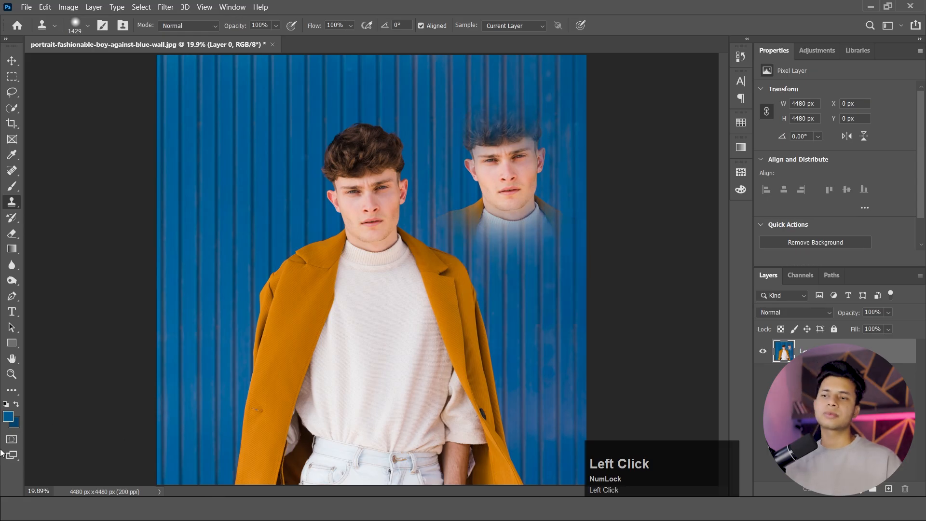
# Remove the cloned face and brush over the wall beside the man with a 665 px History Brush.
pyautogui.keyDown('alt'); pyautogui.click(362, 199); pyautogui.keyUp('alt')
pyautogui.moveTo(215, 174); pyautogui.dragTo(216, 193)
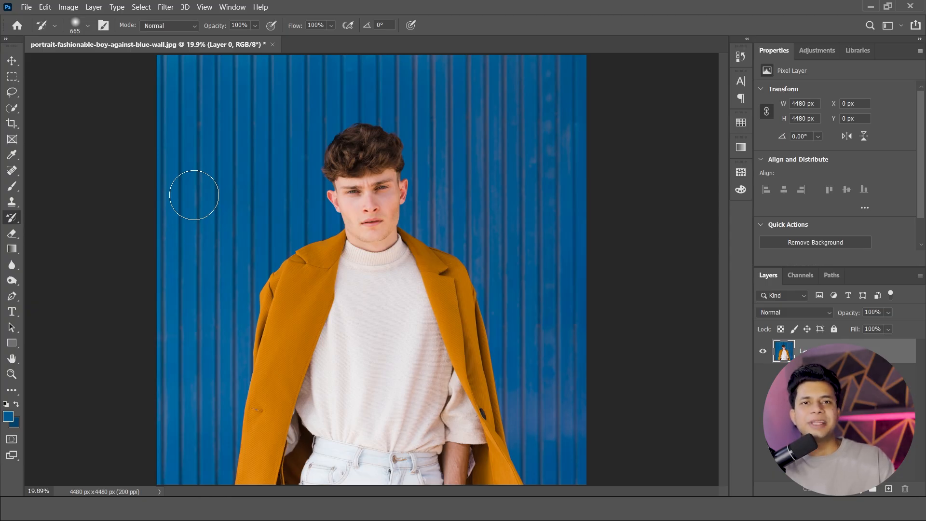
# Switch to the Eraser tool and create six new empty layers above the photo layer.
pyautogui.press('e')
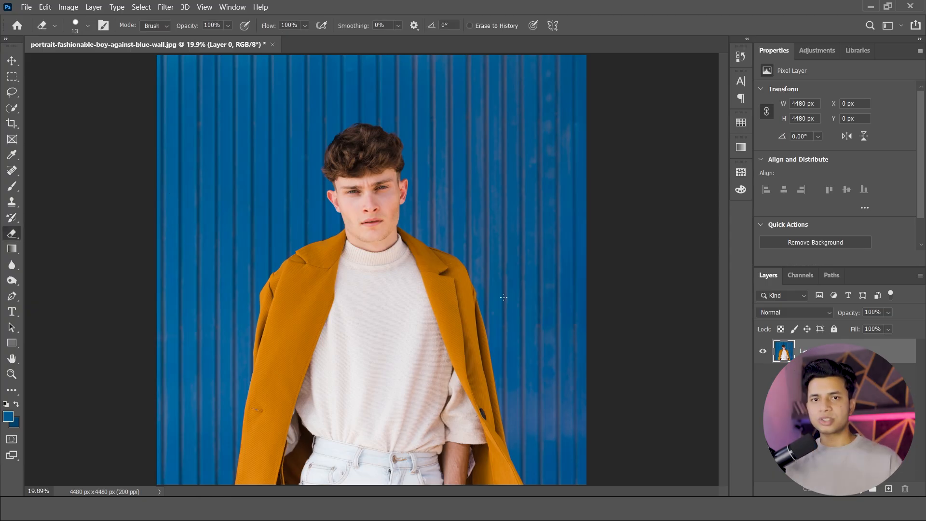
pyautogui.click(890, 489)
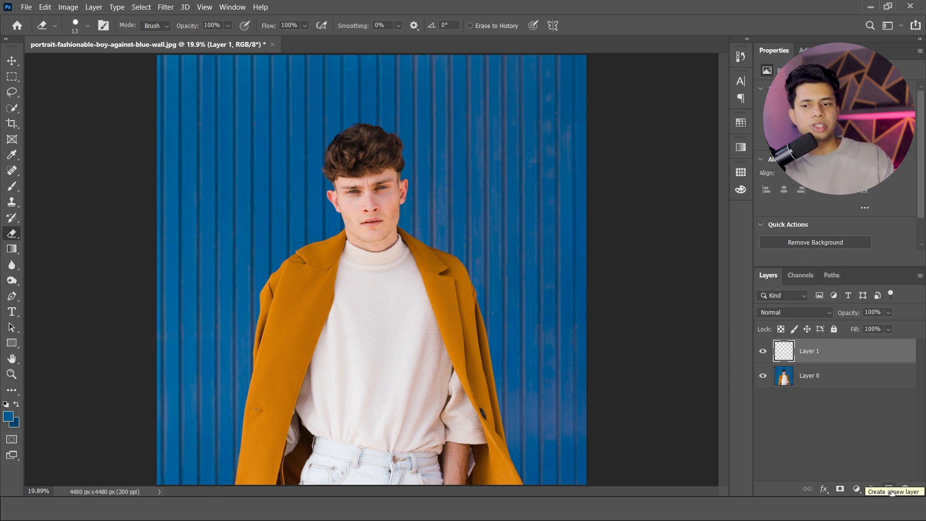
pyautogui.click(889, 489)
pyautogui.click(889, 489)
pyautogui.click(890, 488)
pyautogui.click(889, 489)
pyautogui.click(889, 489)
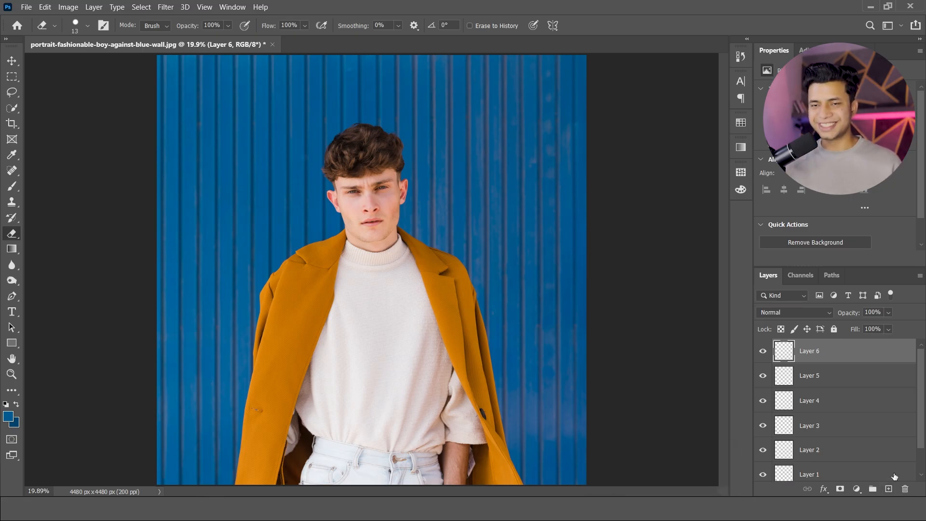
# Undo the creation of the extra empty layers until only one remains above the photo layer.
pyautogui.hotkey('ctrl', 'z')
pyautogui.hotkey('ctrl', 'z')
pyautogui.hotkey('ctrl', 'z')
pyautogui.hotkey('ctrl', 'z')
pyautogui.hotkey('ctrl', 'z')
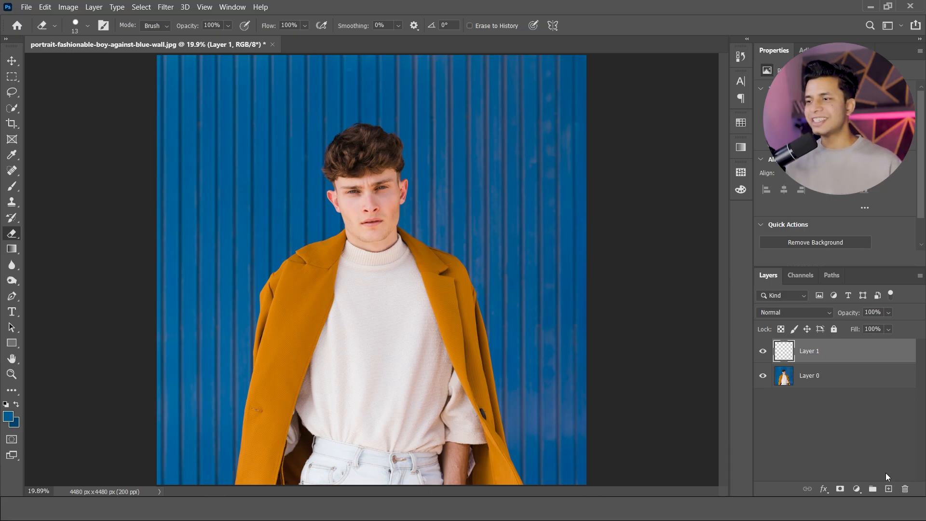
# Select a rectangular area around the man's head and shoulders and try to copy it to a new layer from the empty layer.
pyautogui.click(12, 76)
pyautogui.moveTo(285, 107); pyautogui.dragTo(461, 289)
pyautogui.press('ctrl')
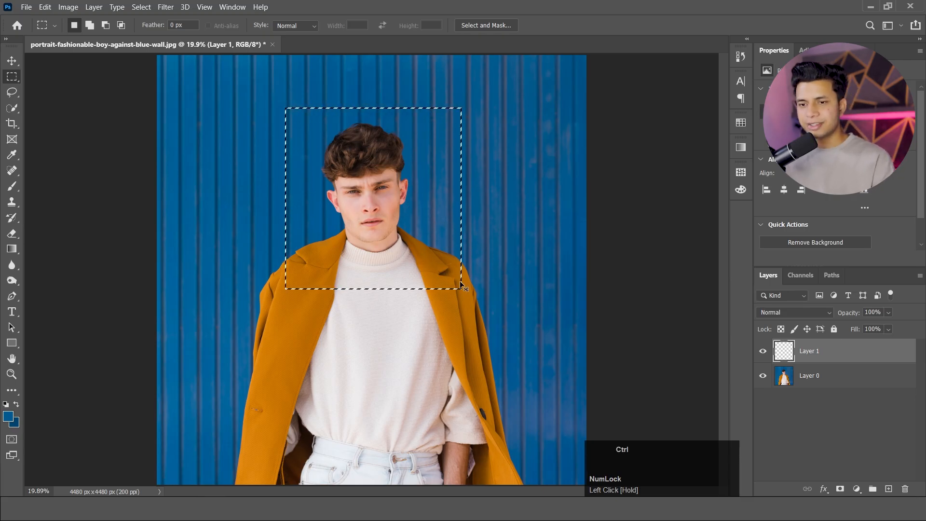
pyautogui.hotkey('ctrl', 'j')
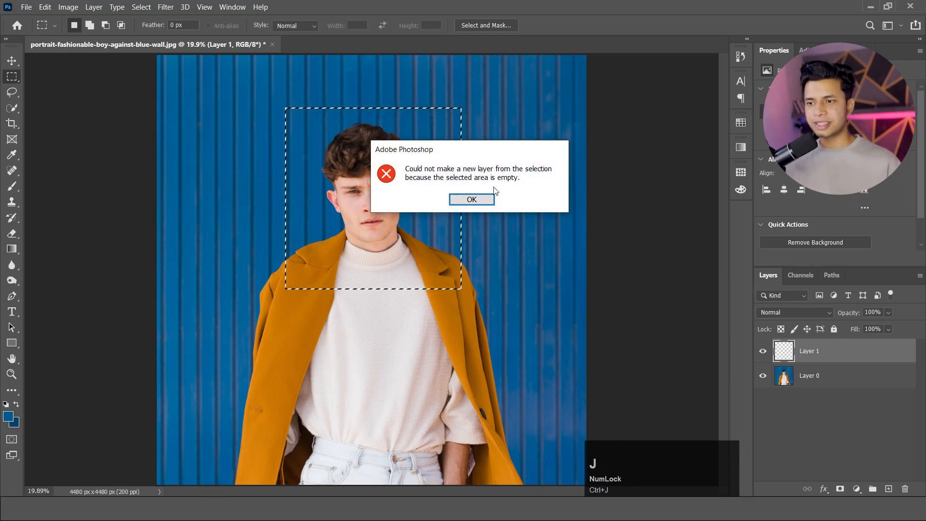
pyautogui.click(466, 199)
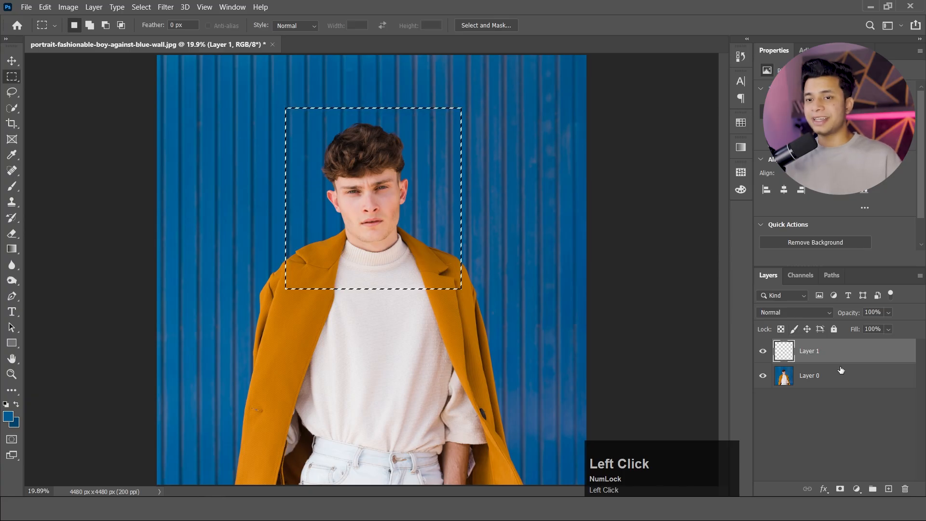
# Copy the selected head area from the photo layer to a new layer and hide the original photo layer.
pyautogui.click(836, 378)
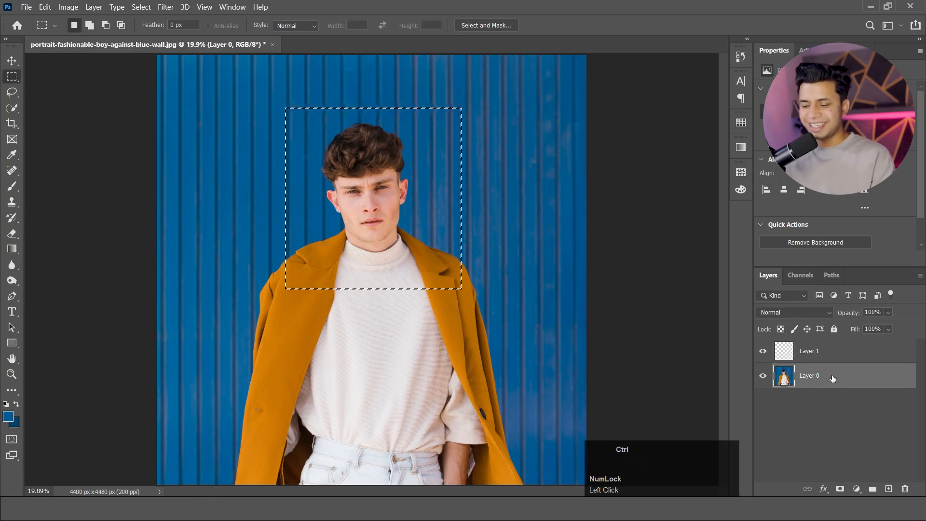
pyautogui.hotkey('ctrl', 'j')
pyautogui.click(763, 401)
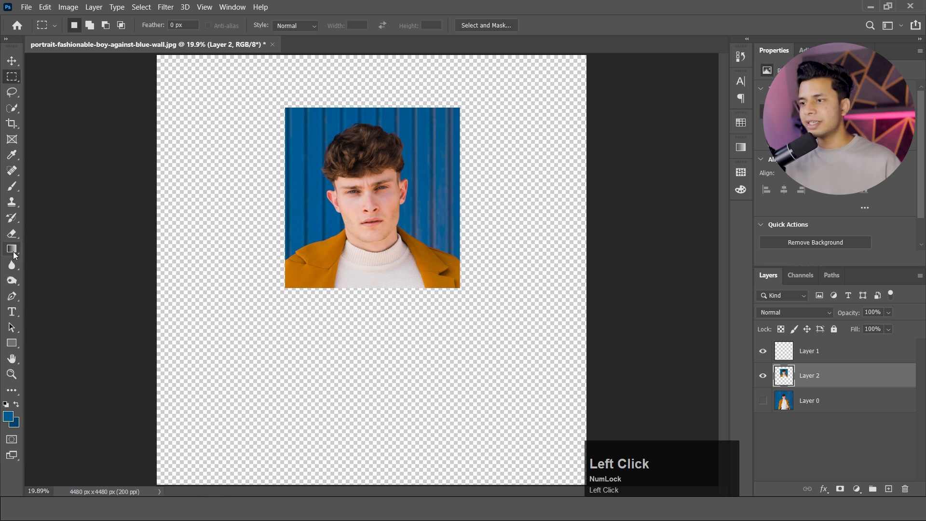
# Erase the wall, coat and sweater around the man's face on the copied layer with a soft 882 px Eraser.
pyautogui.click(12, 234)
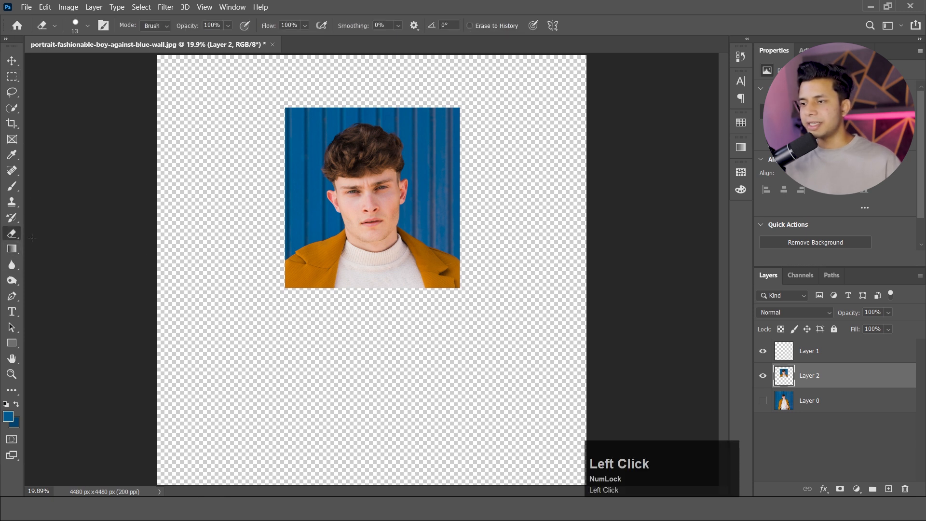
pyautogui.keyDown('alt'); pyautogui.rightClick(402, 280); pyautogui.keyUp('alt')
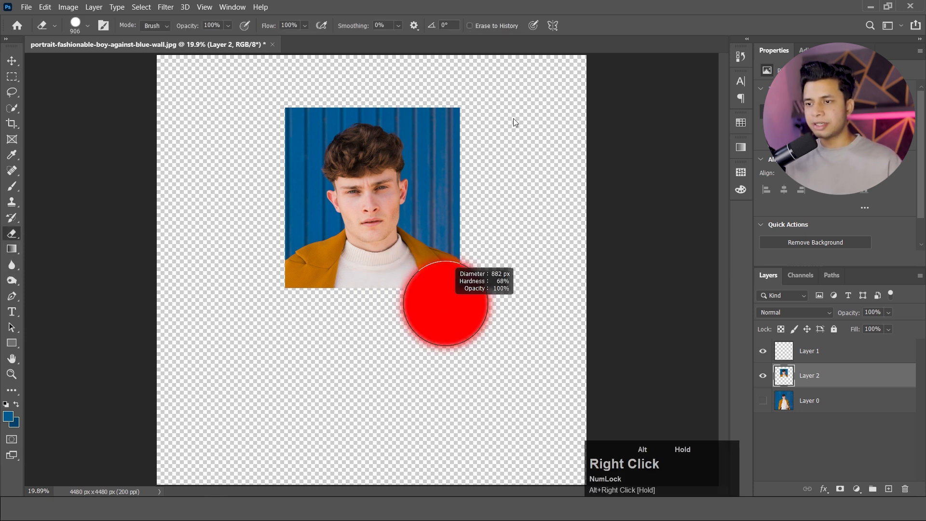
pyautogui.moveTo(476, 234)
pyautogui.mouseDown()
pyautogui.moveTo(481, 258)
pyautogui.moveTo(408, 308)
pyautogui.moveTo(272, 302)
pyautogui.moveTo(233, 282)
pyautogui.moveTo(445, 291)
pyautogui.moveTo(505, 245)
pyautogui.moveTo(298, 305)
pyautogui.moveTo(298, 174)
pyautogui.moveTo(334, 85)
pyautogui.moveTo(392, 68)
pyautogui.moveTo(462, 157)
pyautogui.moveTo(463, 258)
pyautogui.moveTo(364, 292)
pyautogui.moveTo(301, 250)
pyautogui.moveTo(335, 275)
pyautogui.moveTo(477, 233)
pyautogui.moveTo(417, 115)
pyautogui.moveTo(355, 97)
pyautogui.moveTo(288, 116)
pyautogui.mouseUp()
pyautogui.moveTo(398, 509)
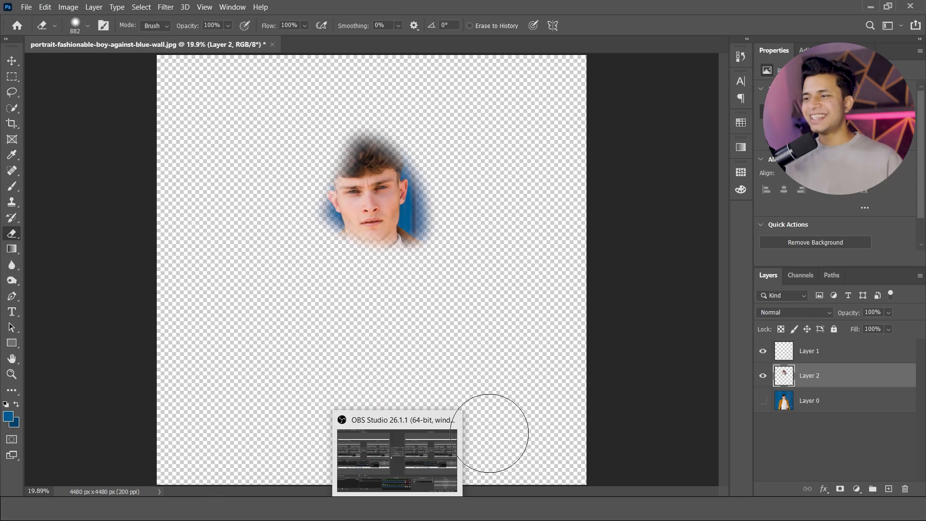
# Delete the partly erased head layer and the empty layer, and show the original photo layer again.
pyautogui.click(826, 372)
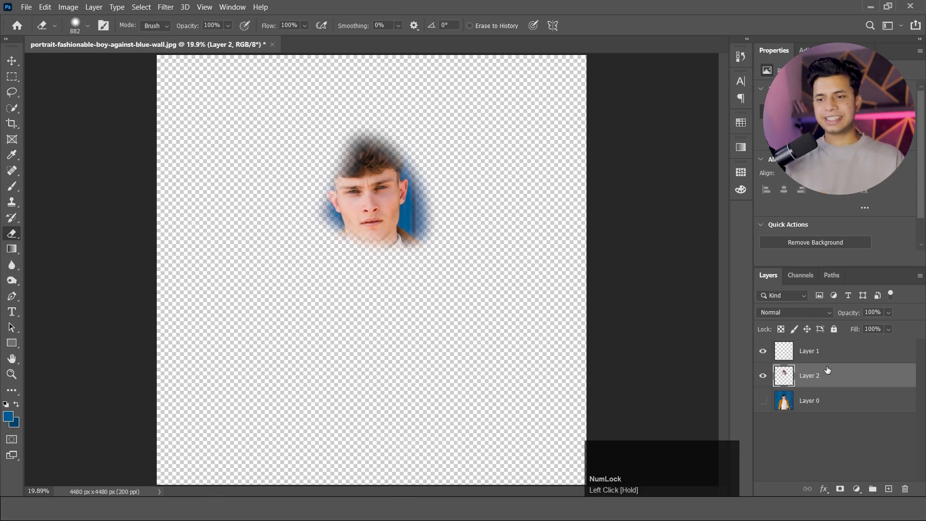
pyautogui.press('Delete')
pyautogui.click(817, 354)
pyautogui.press('Delete')
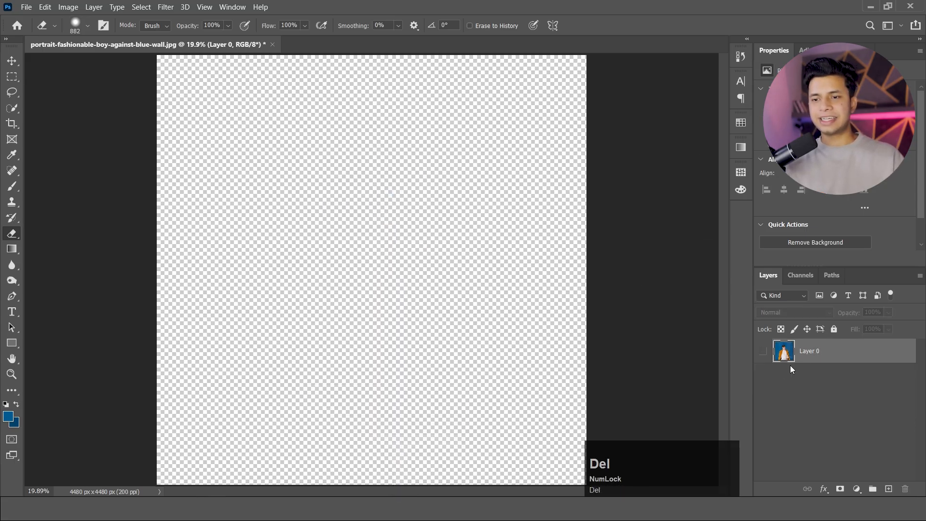
pyautogui.click(762, 355)
# Add a new layer above the photo and fill it with a diagonal foreground-to-background blue gradient.
pyautogui.press('g')
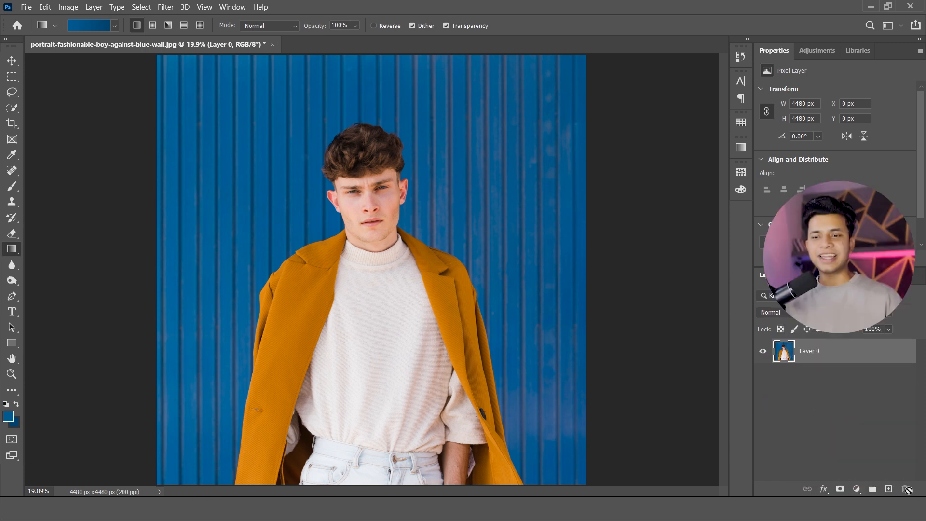
pyautogui.click(889, 489)
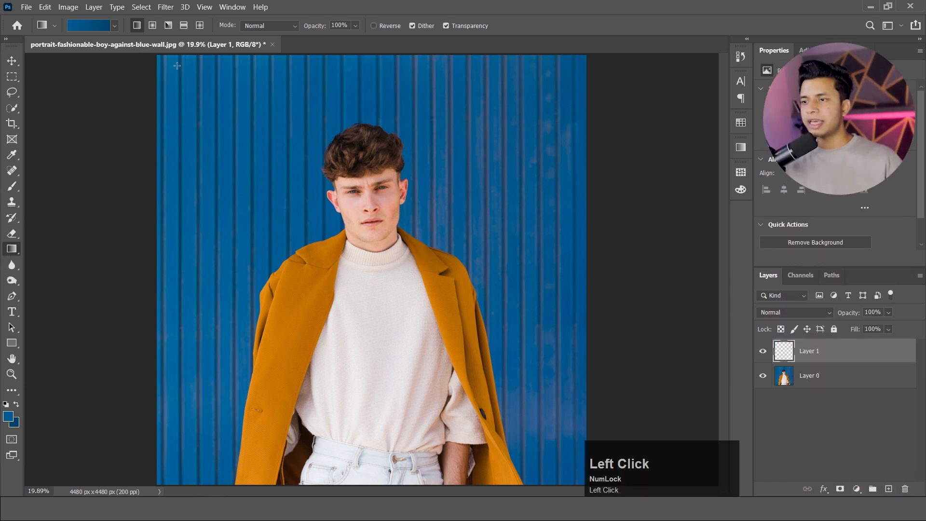
pyautogui.moveTo(177, 66); pyautogui.dragTo(551, 453)
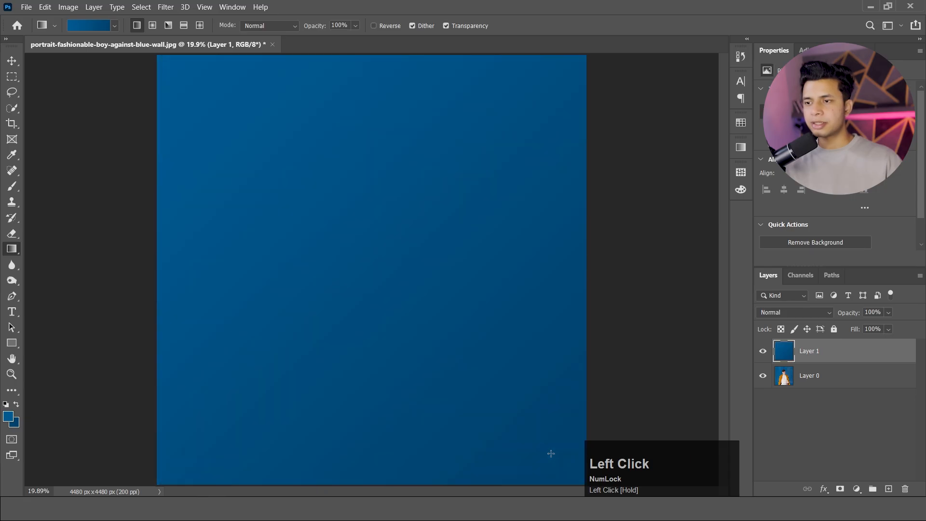
# Set the gradient layer's blend mode to Screen and its opacity to 17%.
pyautogui.click(785, 314)
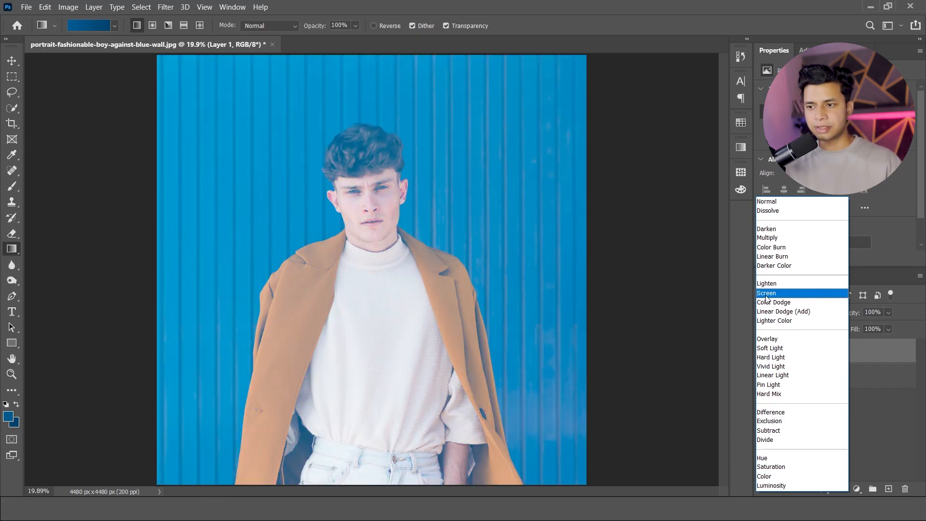
pyautogui.click(768, 294)
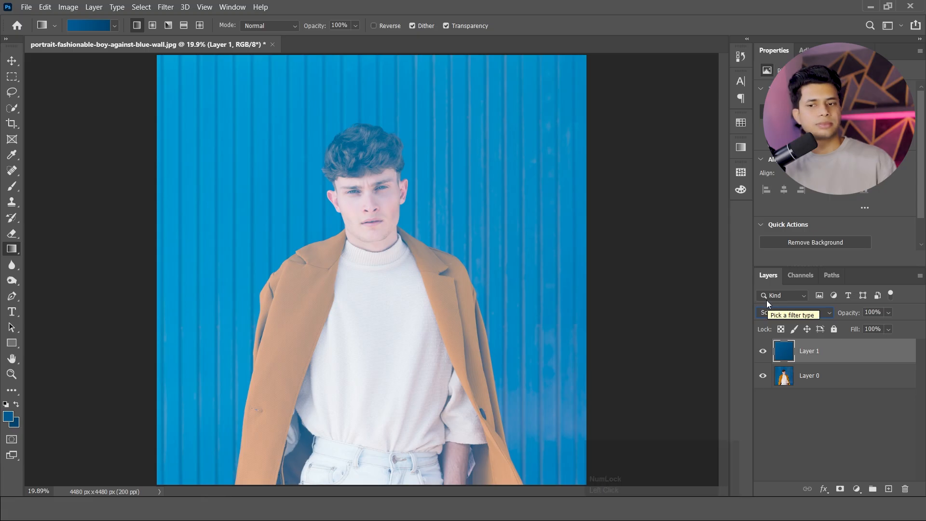
pyautogui.click(888, 329)
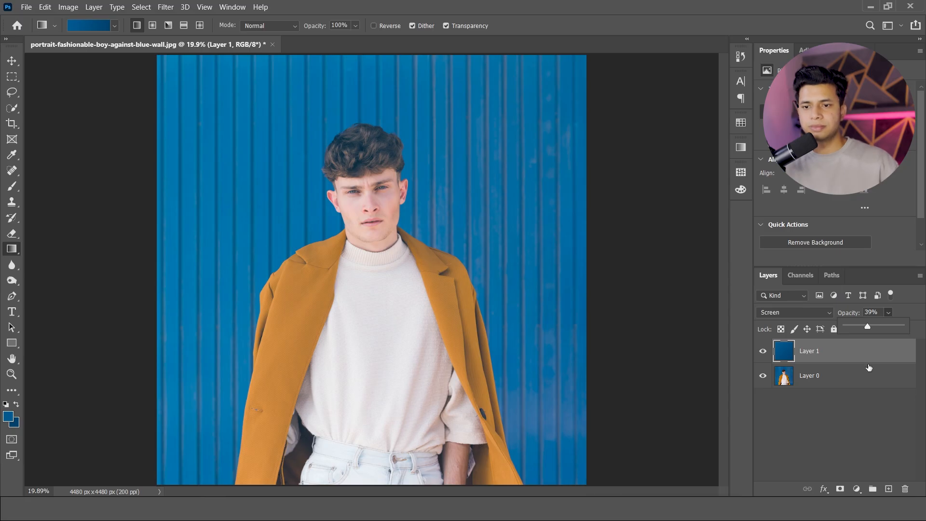
pyautogui.moveTo(868, 329); pyautogui.dragTo(856, 328)
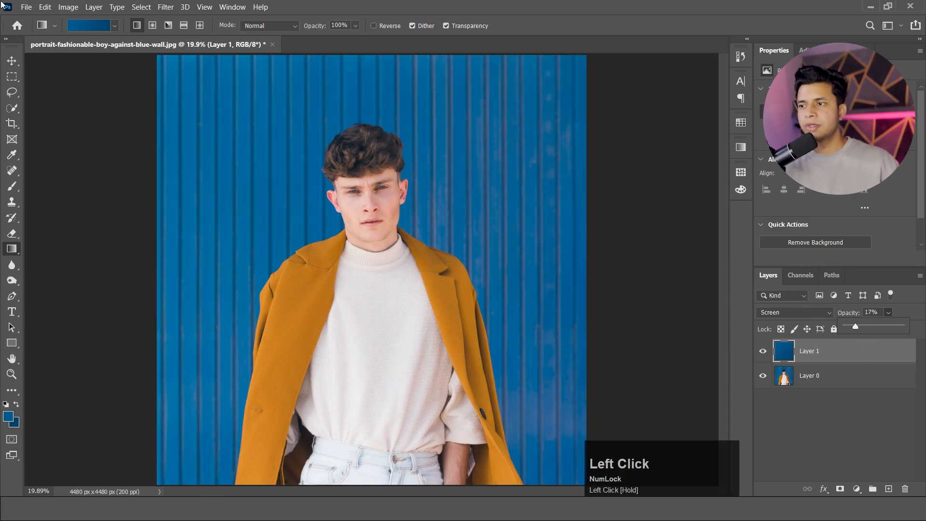
# Choose the Black, White preset from the Basics gradients and refill the gradient layer diagonally with it.
pyautogui.click(78, 27)
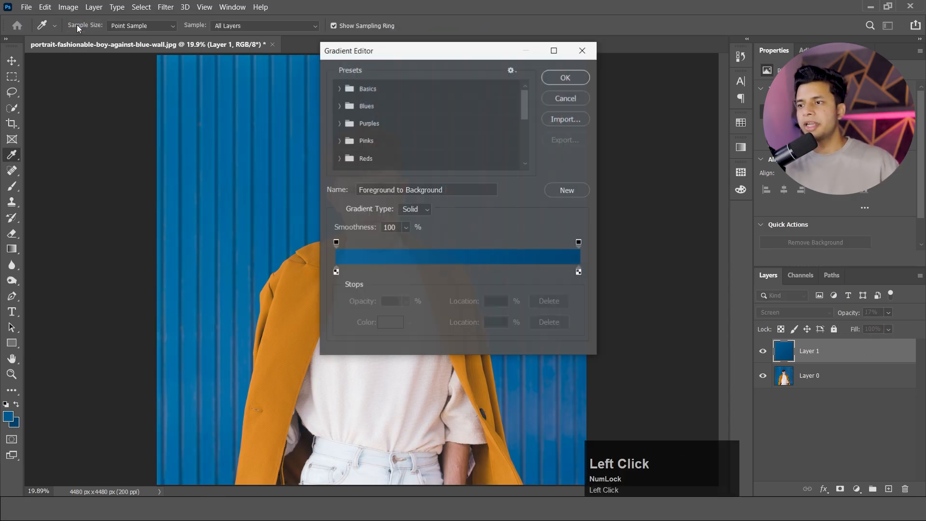
pyautogui.click(340, 89)
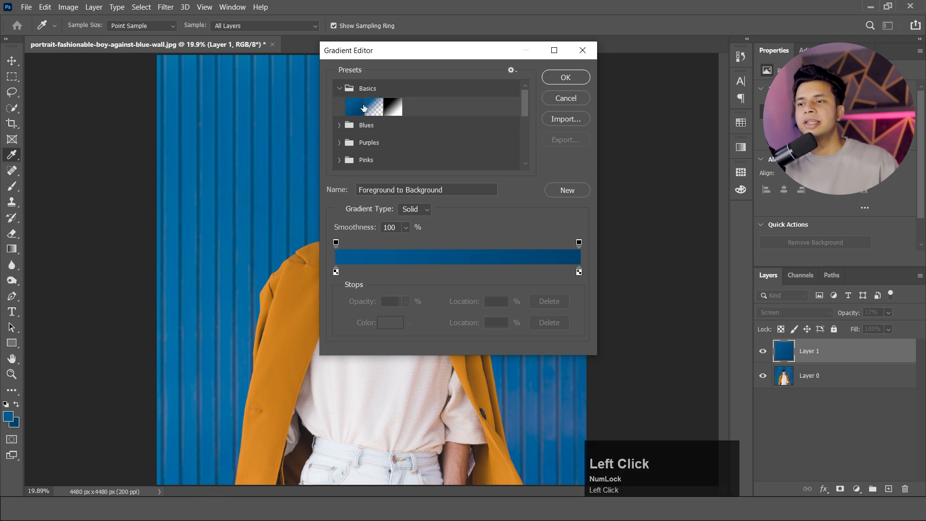
pyautogui.click(395, 108)
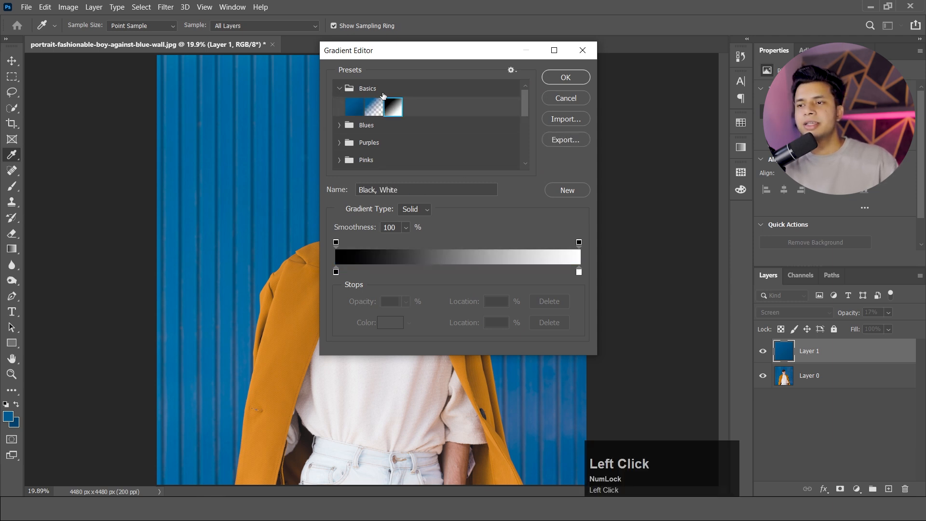
pyautogui.click(551, 78)
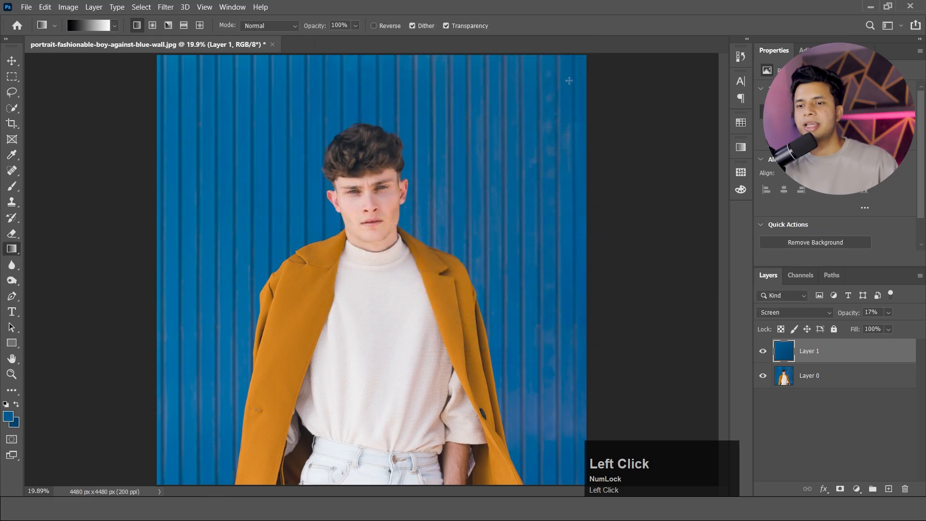
pyautogui.moveTo(163, 65); pyautogui.dragTo(526, 433)
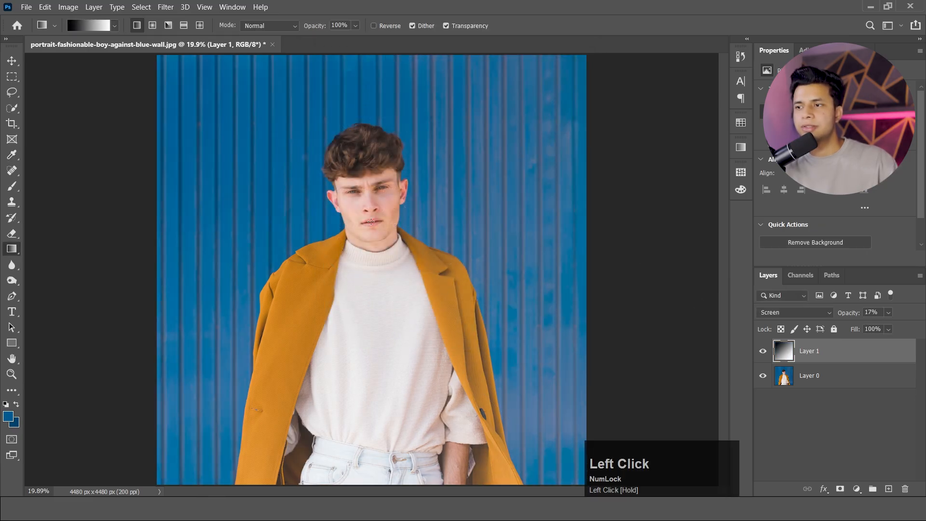
# Refill the gradient layer diagonally with the cyan-to-magenta preset from the Purples gradients, and delete that layer.
pyautogui.click(89, 24)
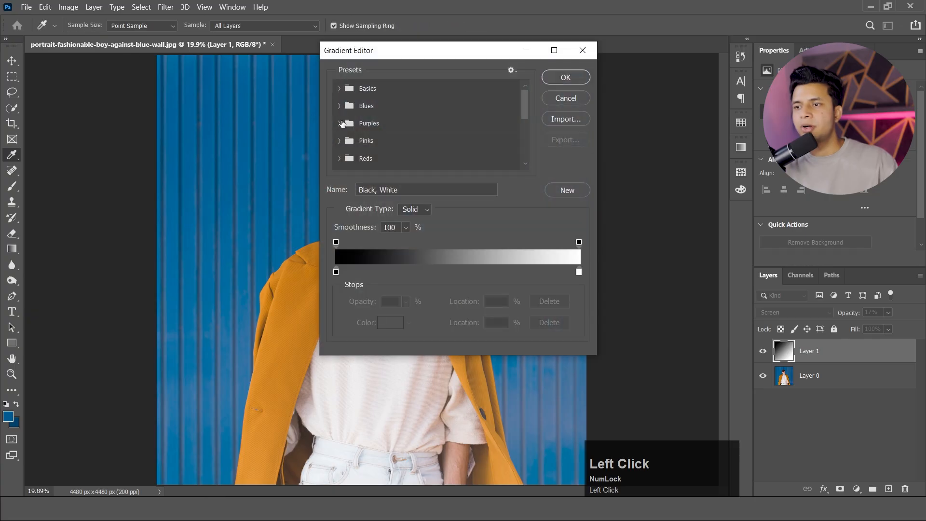
pyautogui.click(340, 123)
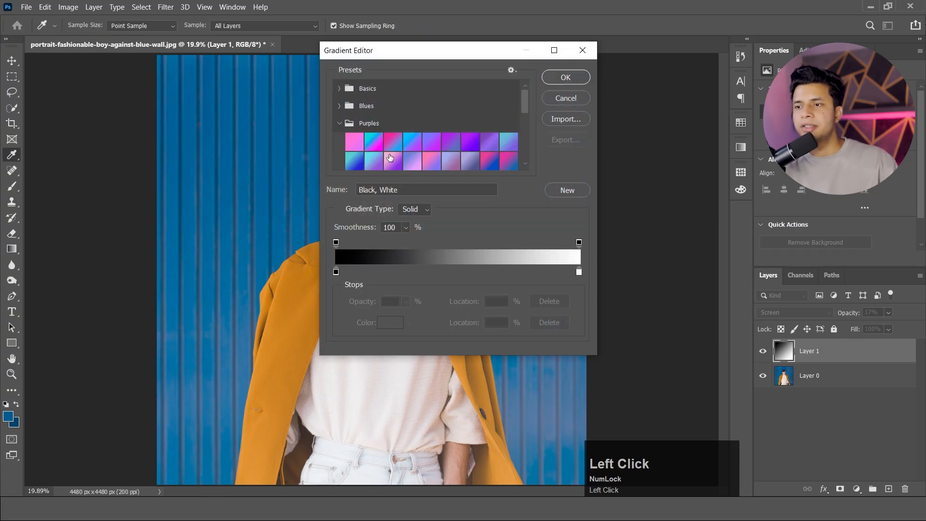
pyautogui.click(378, 142)
pyautogui.click(573, 80)
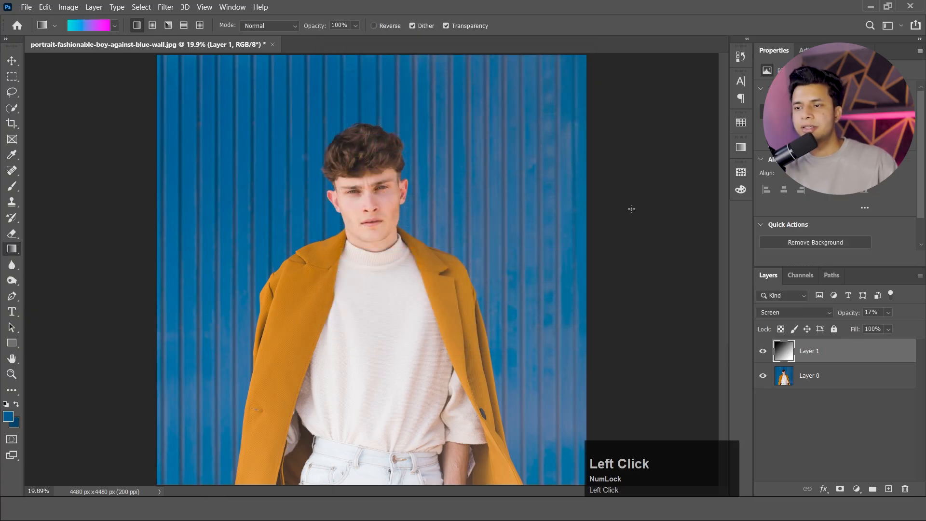
pyautogui.moveTo(284, 256); pyautogui.dragTo(483, 399)
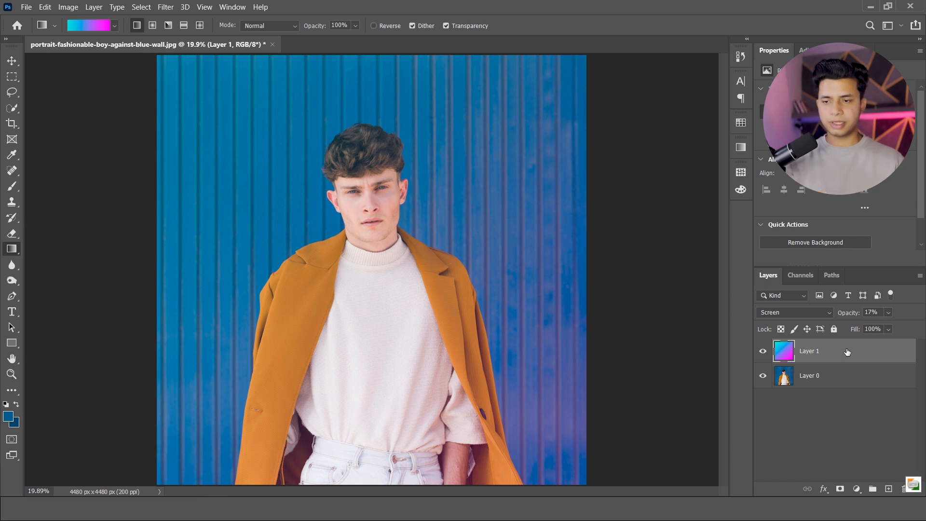
pyautogui.press('Delete')
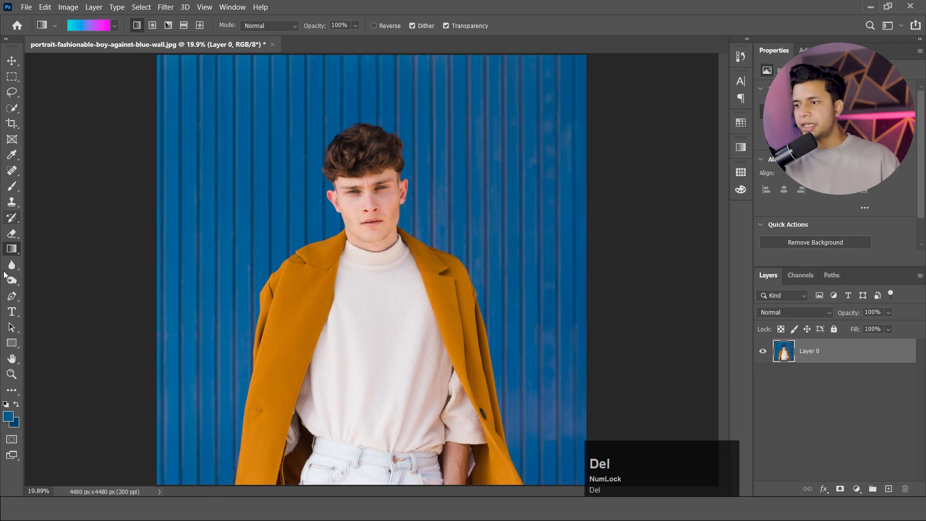
# Add an empty layer above the photo and brush over the man's hair with the Blur tool at 50% strength.
pyautogui.click(888, 488)
pyautogui.press('r')
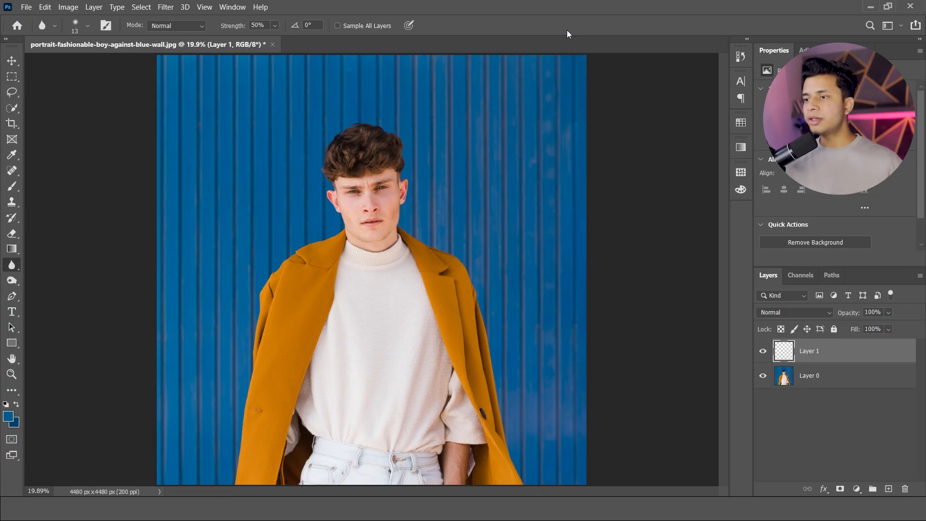
pyautogui.scroll(5, 379, 116)
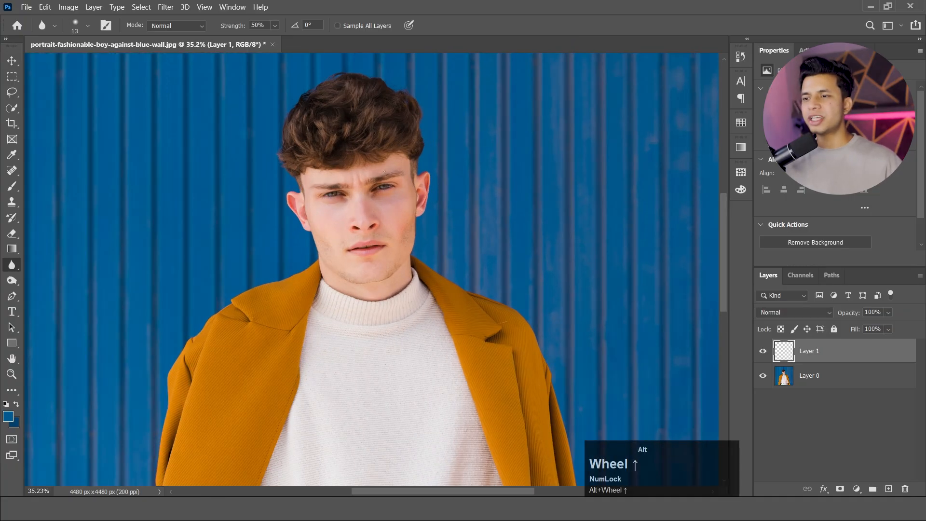
pyautogui.scroll(2, 371, 144)
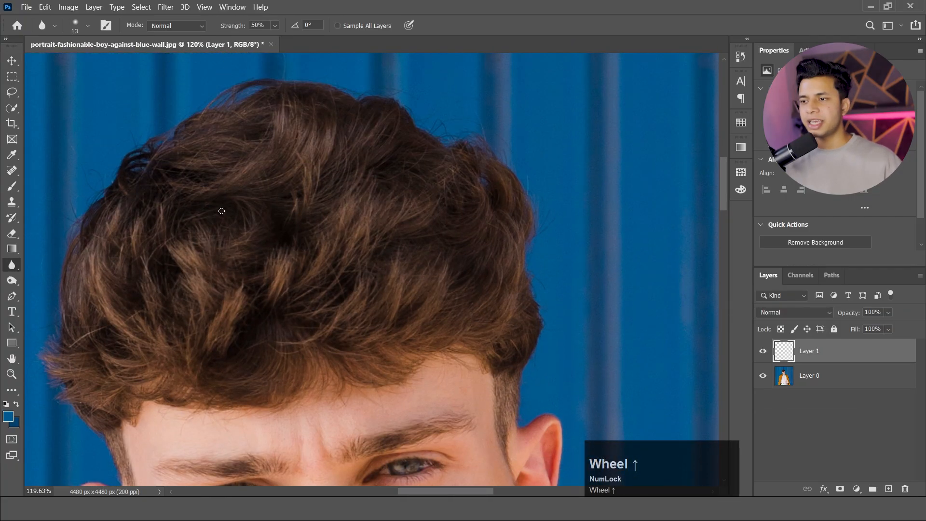
pyautogui.moveTo(221, 210); pyautogui.dragTo(356, 238)
pyautogui.moveTo(240, 274)
pyautogui.mouseDown()
pyautogui.moveTo(128, 275)
pyautogui.moveTo(110, 323)
pyautogui.moveTo(287, 344)
pyautogui.moveTo(468, 281)
pyautogui.moveTo(492, 263)
pyautogui.moveTo(462, 193)
pyautogui.moveTo(338, 136)
pyautogui.moveTo(319, 150)
pyautogui.moveTo(468, 160)
pyautogui.moveTo(439, 278)
pyautogui.moveTo(317, 299)
pyautogui.moveTo(154, 272)
pyautogui.moveTo(139, 315)
pyautogui.moveTo(73, 325)
pyautogui.moveTo(109, 238)
pyautogui.moveTo(156, 280)
pyautogui.moveTo(258, 282)
pyautogui.moveTo(497, 254)
pyautogui.mouseUp()
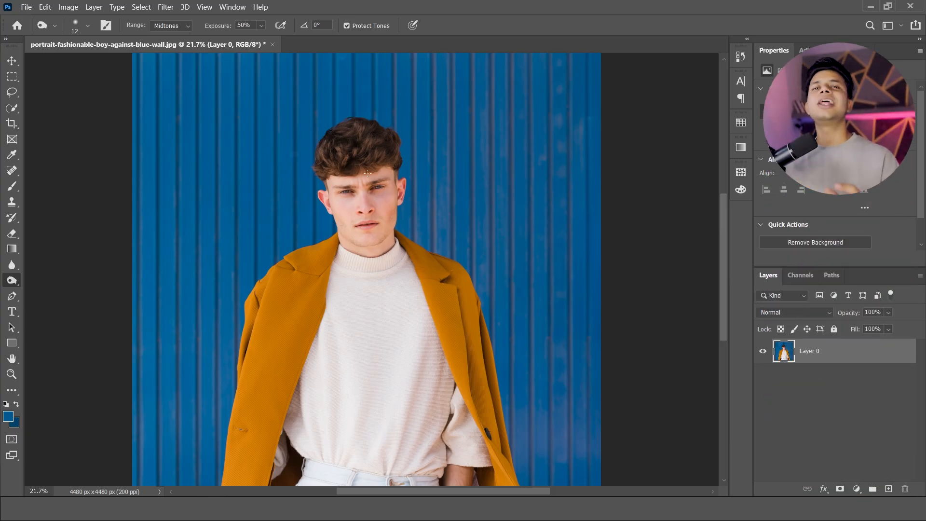
# Duplicate the photo layer beneath the empty top layer, keeping the Dodge tool active.
pyautogui.press('alt')
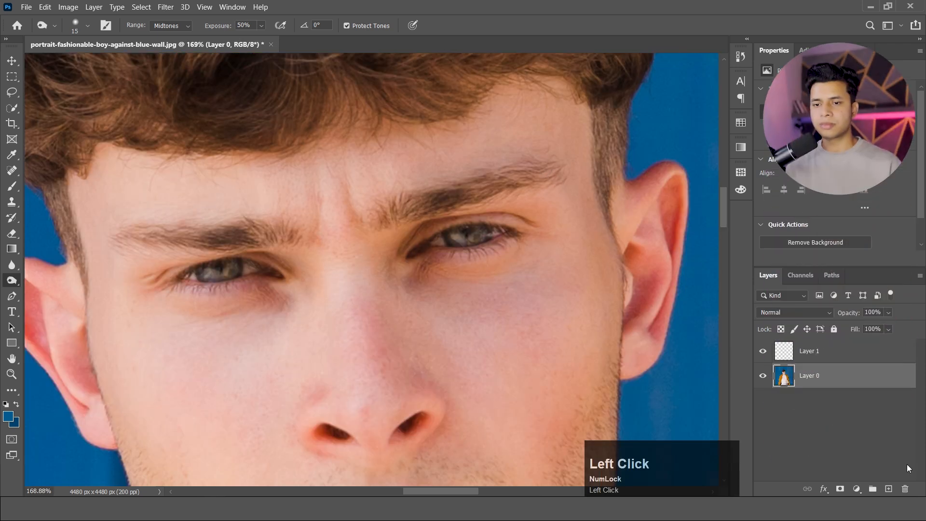
pyautogui.press('ctrl')
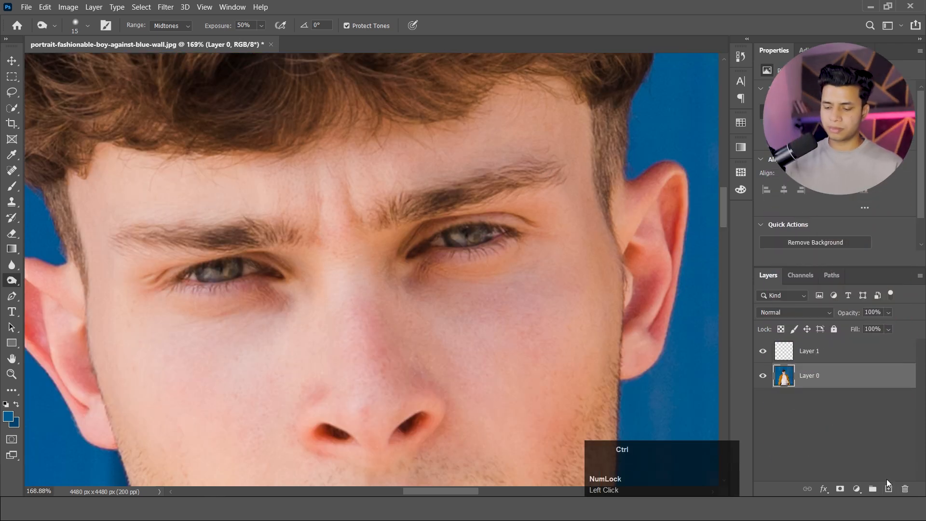
pyautogui.hotkey('ctrl', 'j')
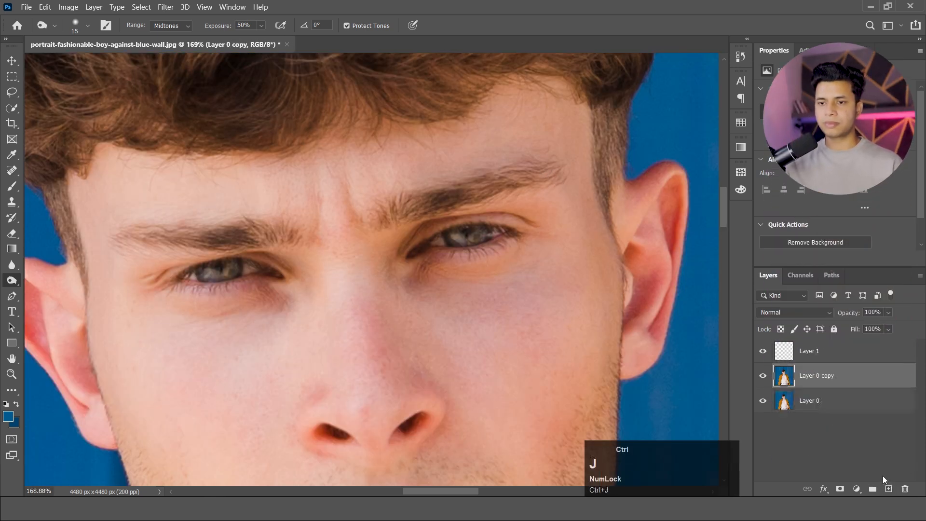
# Delete the empty top layer and darken the eyebrow on the photo's right side with burn strokes at Midtones range and 50% exposure.
pyautogui.click(868, 354)
pyautogui.press('Delete')
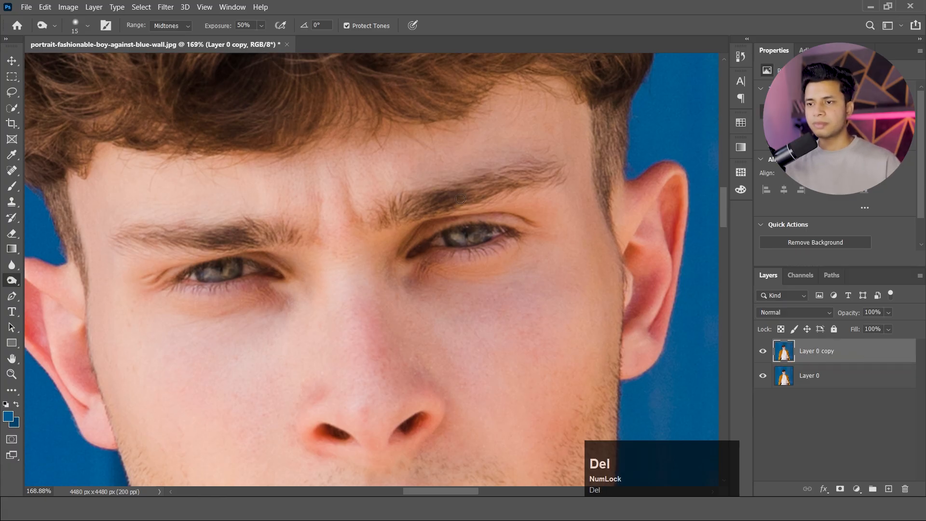
pyautogui.scroll(4, 460, 199)
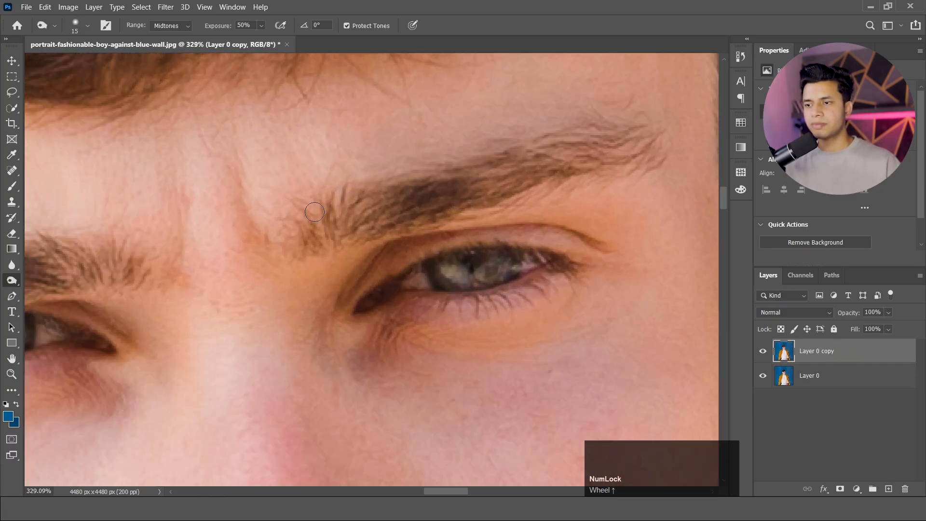
pyautogui.moveTo(315, 212)
pyautogui.mouseDown()
pyautogui.moveTo(320, 240)
pyautogui.moveTo(320, 211)
pyautogui.moveTo(347, 203)
pyautogui.moveTo(413, 195)
pyautogui.moveTo(340, 218)
pyautogui.moveTo(329, 225)
pyautogui.moveTo(336, 231)
pyautogui.moveTo(430, 209)
pyautogui.moveTo(627, 141)
pyautogui.moveTo(445, 183)
pyautogui.moveTo(631, 128)
pyautogui.moveTo(515, 162)
pyautogui.mouseUp()
pyautogui.moveTo(637, 148); pyautogui.dragTo(500, 176)
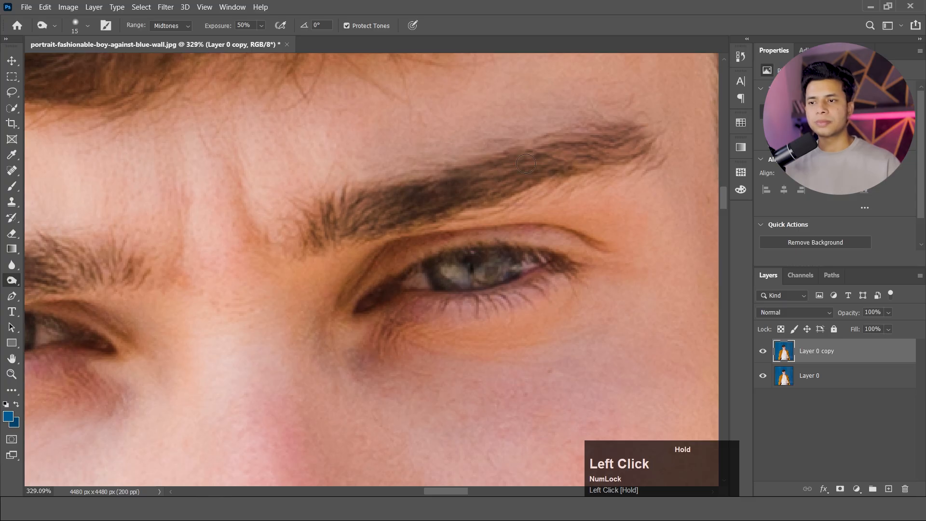
# Darken the other eyebrow, on the photo's left side, with the same brush settings along its full length.
pyautogui.scroll(-3, 169, 246)
pyautogui.scroll(3, 168, 245)
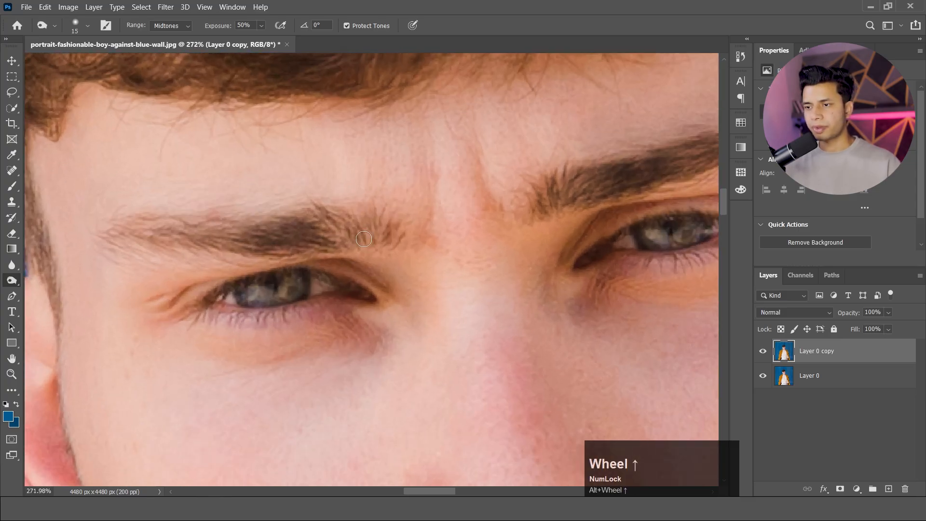
pyautogui.moveTo(364, 238)
pyautogui.mouseDown()
pyautogui.moveTo(367, 206)
pyautogui.moveTo(148, 219)
pyautogui.moveTo(111, 234)
pyautogui.moveTo(224, 224)
pyautogui.moveTo(190, 226)
pyautogui.mouseUp()
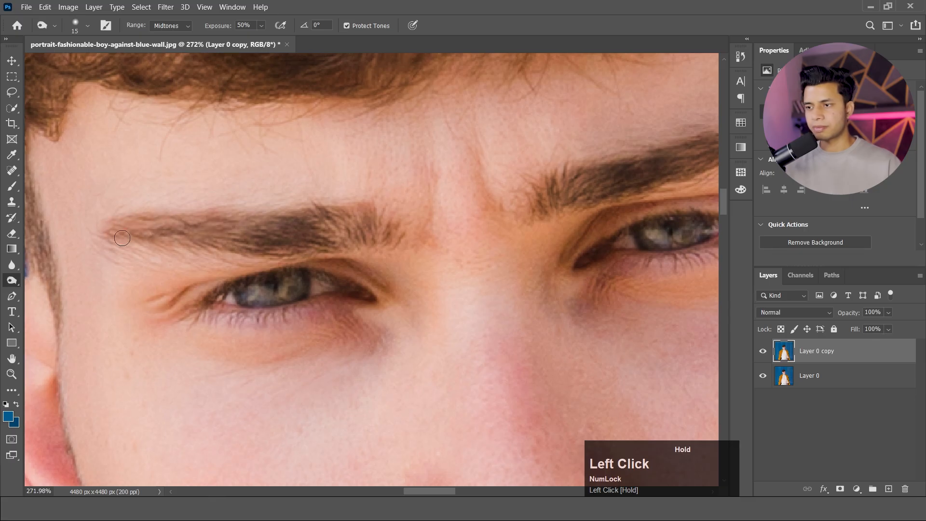
pyautogui.moveTo(123, 238)
pyautogui.mouseDown()
pyautogui.moveTo(326, 233)
pyautogui.moveTo(373, 223)
pyautogui.moveTo(151, 232)
pyautogui.mouseUp()
pyautogui.keyDown('alt'); pyautogui.scroll(-4, 593, 222); pyautogui.keyUp('alt')
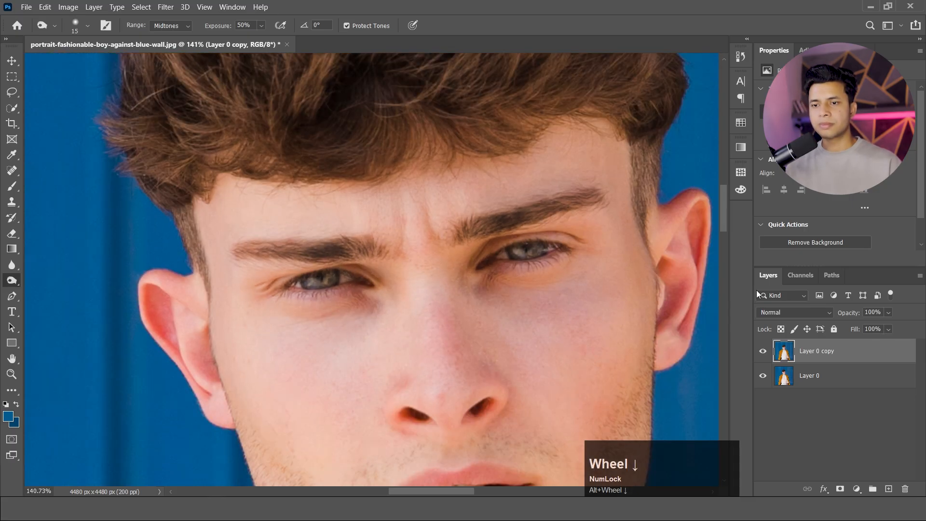
# Compare the eyebrows before and after by toggling the visibility of the two photo layers, leaving both shown.
pyautogui.click(763, 376)
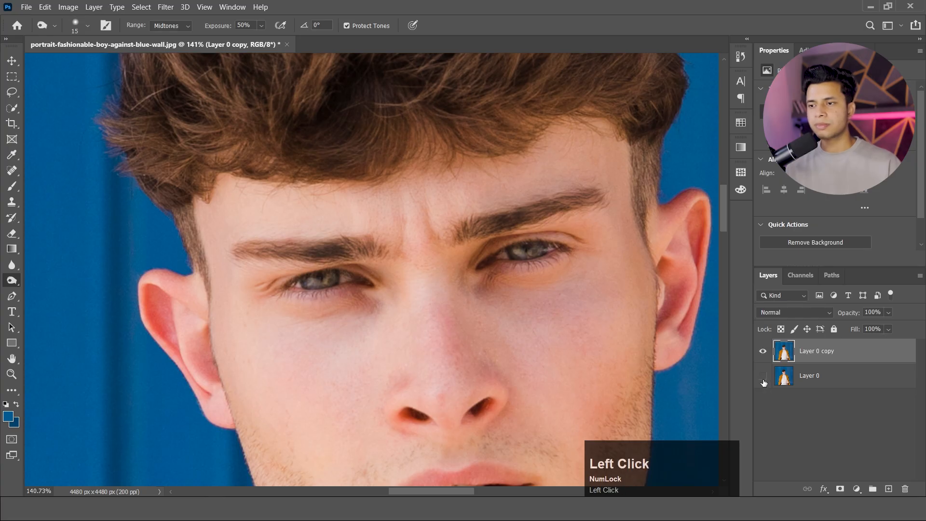
pyautogui.click(763, 353)
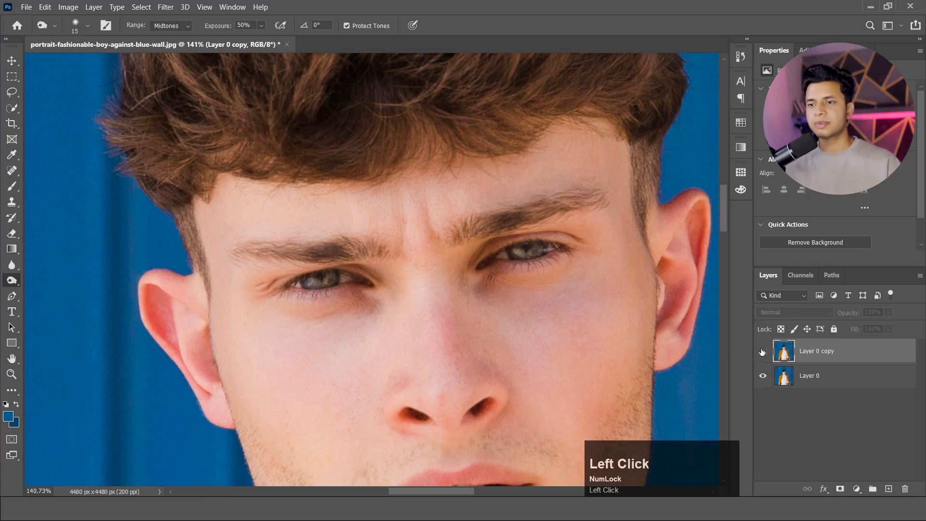
pyautogui.click(763, 352)
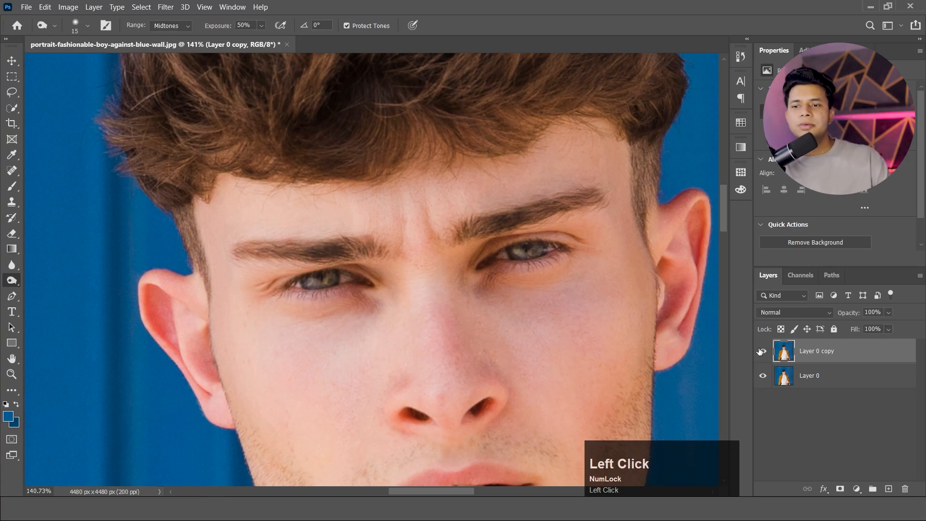
pyautogui.click(762, 352)
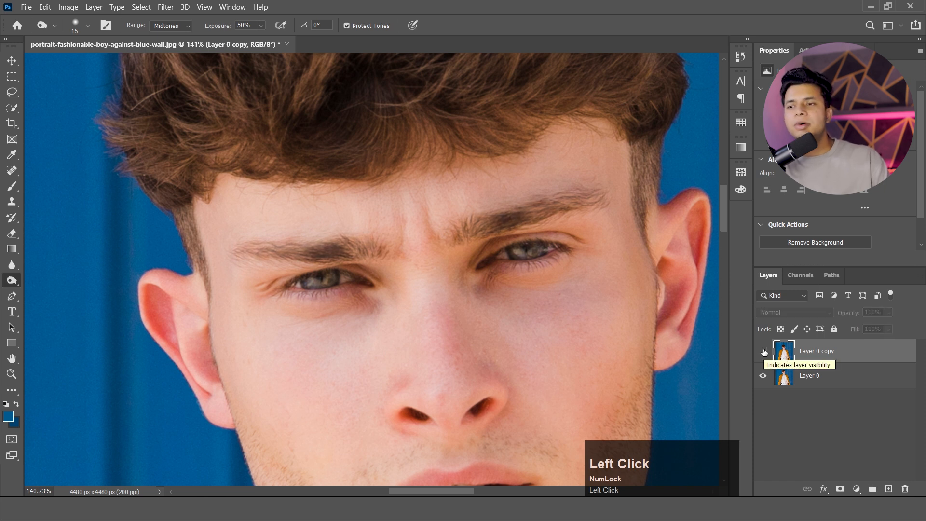
pyautogui.click(763, 351)
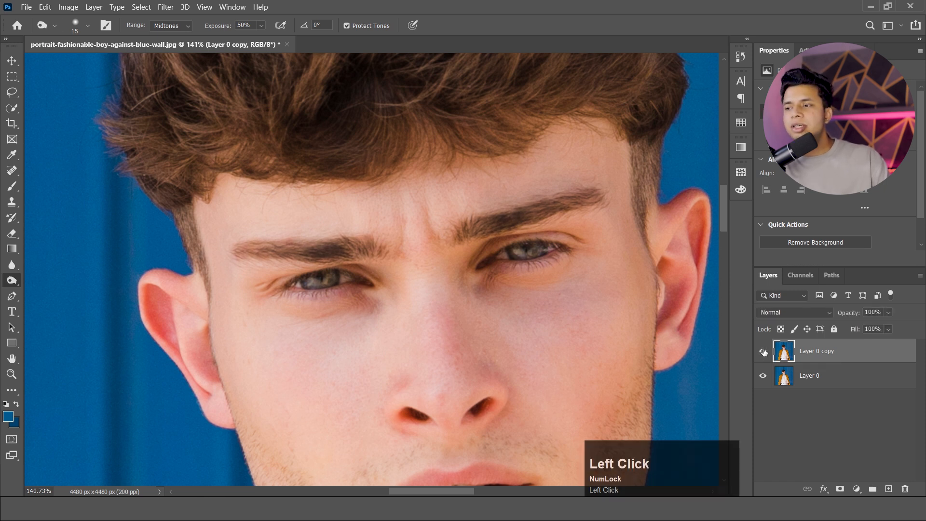
pyautogui.click(12, 283)
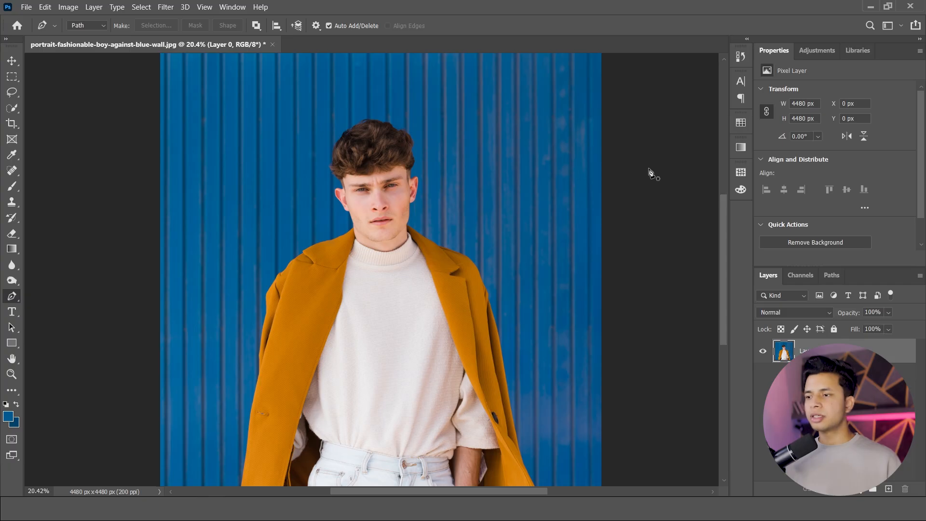
# Trace a Pen tool path from the jaw near the collar up around the ear on the photo's left side to the hair.
pyautogui.click(13, 296)
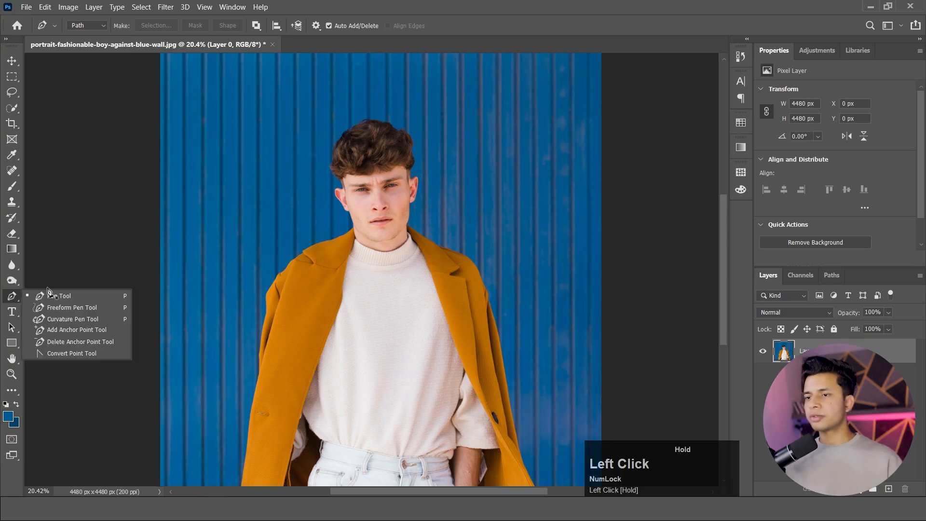
pyautogui.scroll(5, 334, 208)
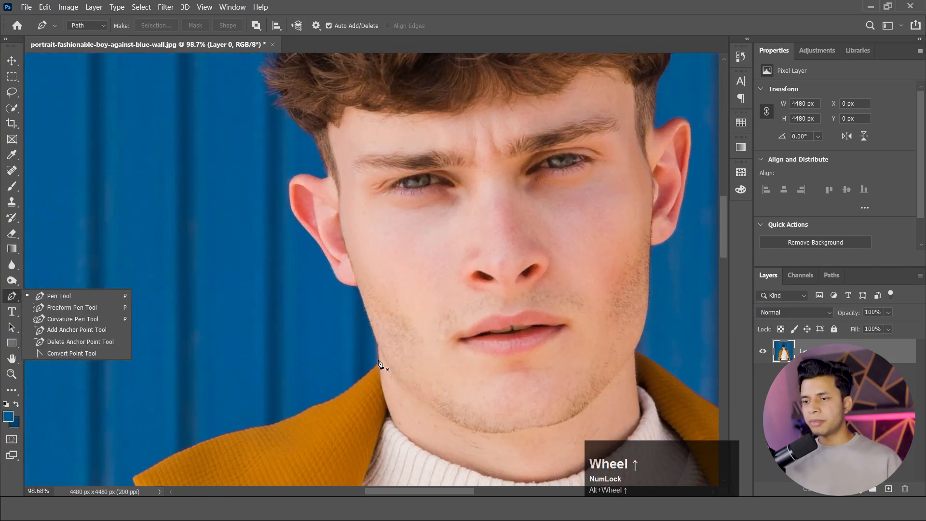
pyautogui.click(380, 357)
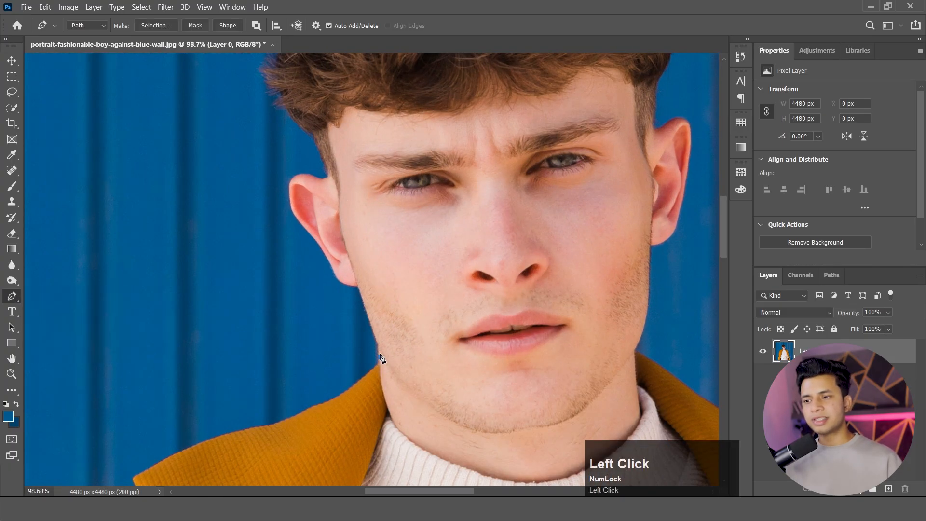
pyautogui.click(368, 310)
pyautogui.click(354, 283)
pyautogui.click(332, 272)
pyautogui.click(316, 248)
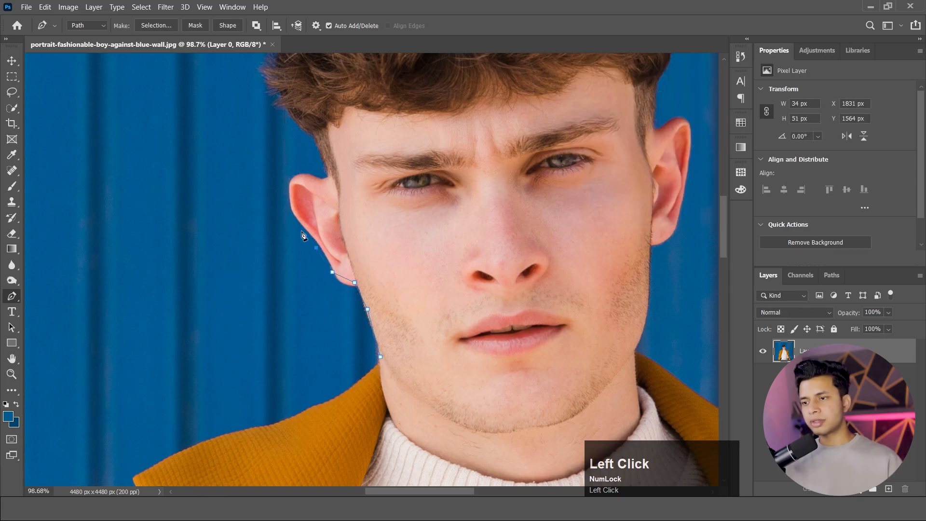
pyautogui.click(280, 188)
pyautogui.click(301, 173)
pyautogui.click(319, 176)
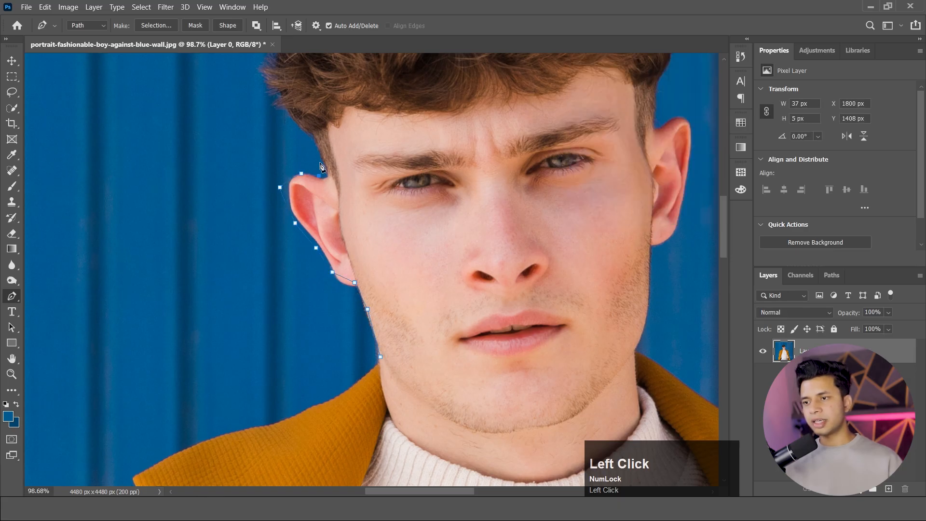
pyautogui.click(314, 148)
pyautogui.scroll(-6, 284, 111)
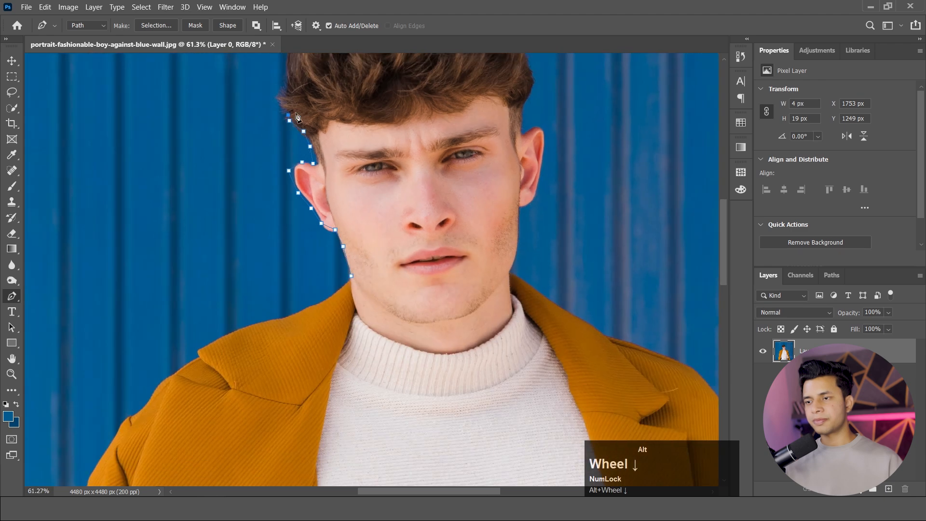
# Continue the path loosely over the top of the hair and down past the ear on the photo's right side.
pyautogui.scroll(1, 290, 96)
pyautogui.moveTo(321, 85); pyautogui.dragTo(339, 297)
pyautogui.click(266, 211)
pyautogui.click(274, 170)
pyautogui.click(297, 146)
pyautogui.click(311, 139)
pyautogui.click(331, 136)
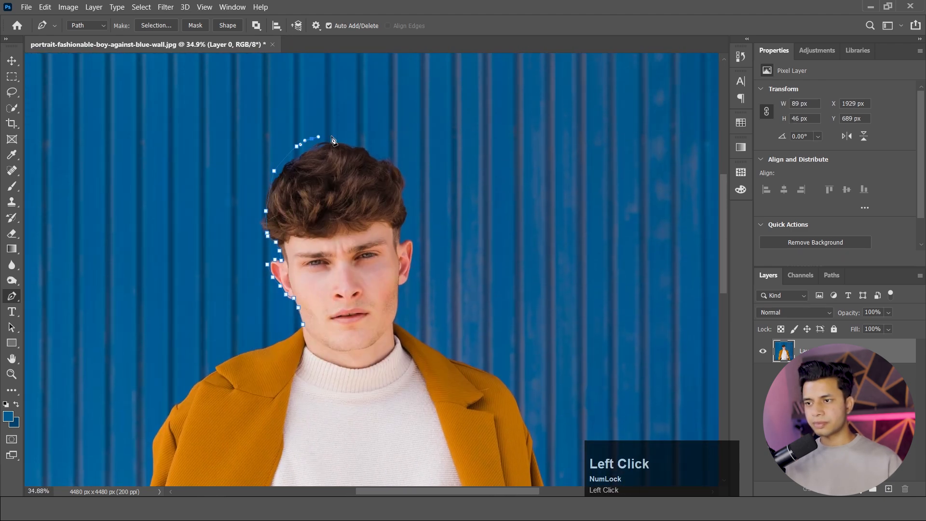
pyautogui.click(352, 137)
pyautogui.click(360, 141)
pyautogui.click(369, 146)
pyautogui.click(387, 156)
pyautogui.click(419, 290)
pyautogui.click(415, 301)
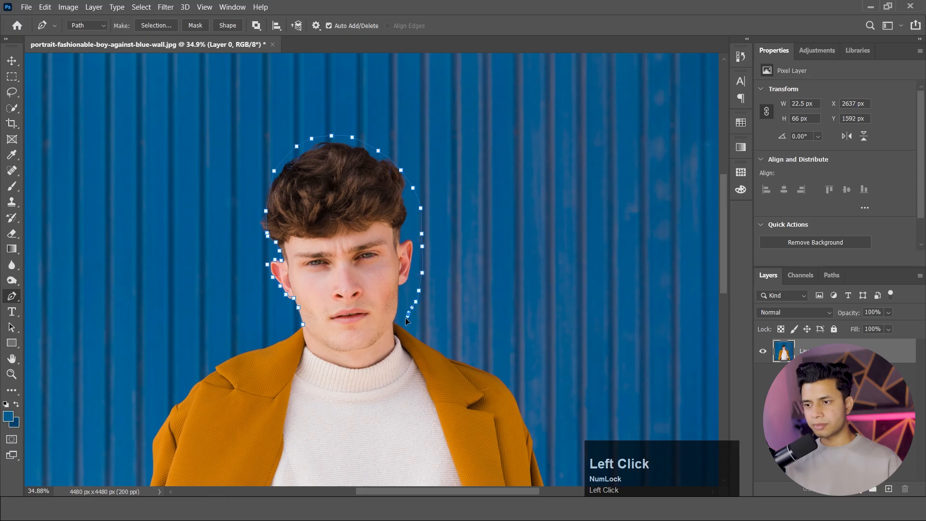
# Continue the path under the jaw and along the chin, and close it at its starting point.
pyautogui.click(408, 314)
pyautogui.click(397, 328)
pyautogui.click(389, 334)
pyautogui.click(366, 343)
pyautogui.click(341, 348)
pyautogui.click(319, 350)
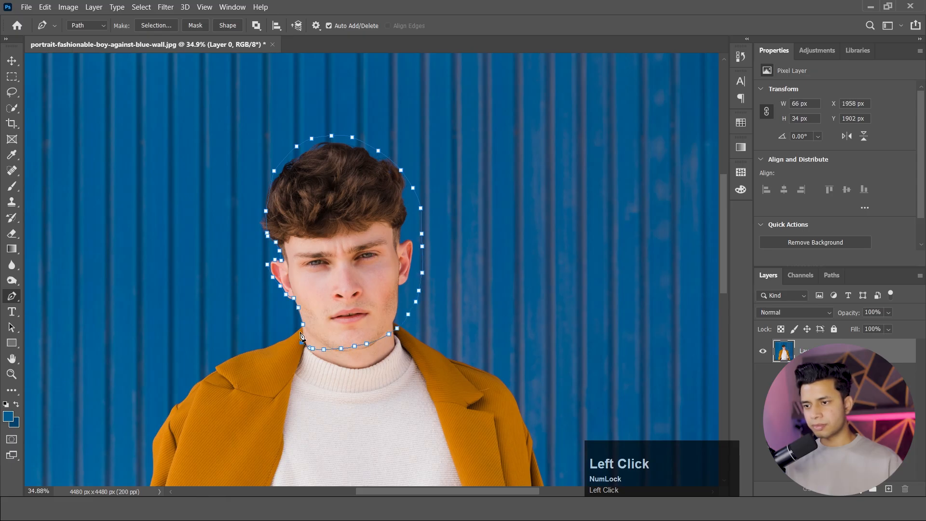
pyautogui.click(302, 324)
pyautogui.scroll(-3, 309, 110)
pyautogui.scroll(6, 423, 226)
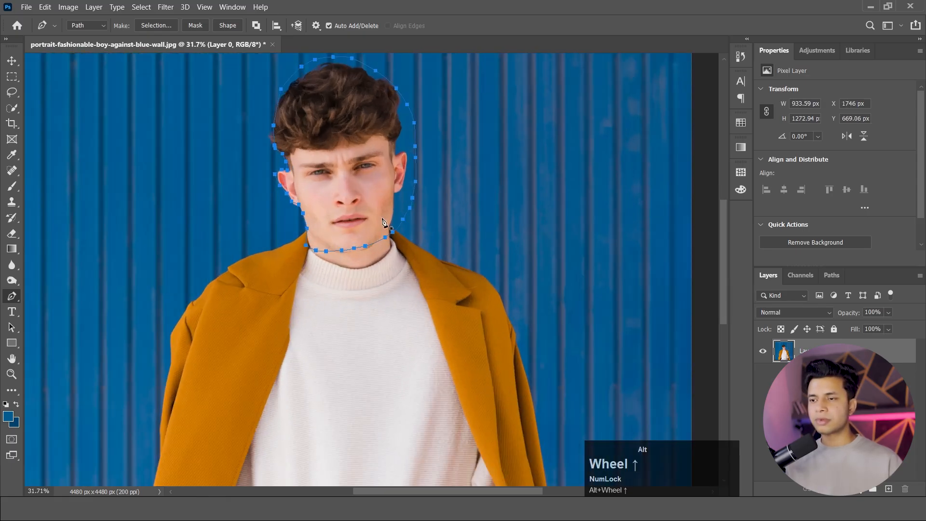
# Copy the head to a new layer using a selection made from the closed path, and hide the photo layer.
pyautogui.rightClick(348, 195)
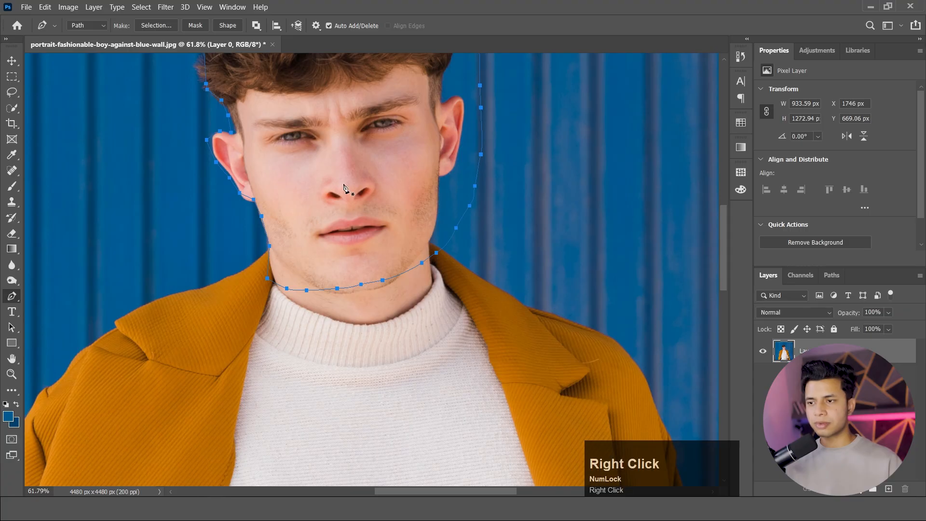
pyautogui.click(376, 234)
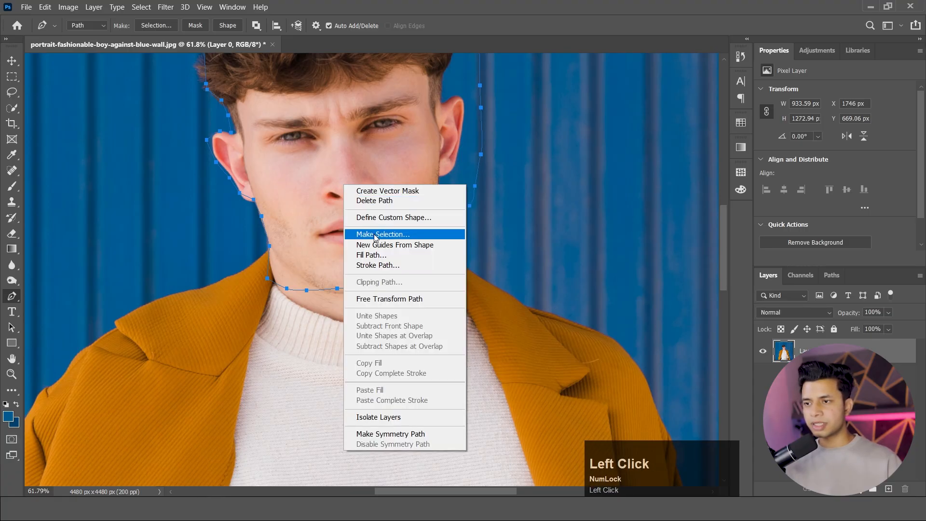
pyautogui.click(526, 128)
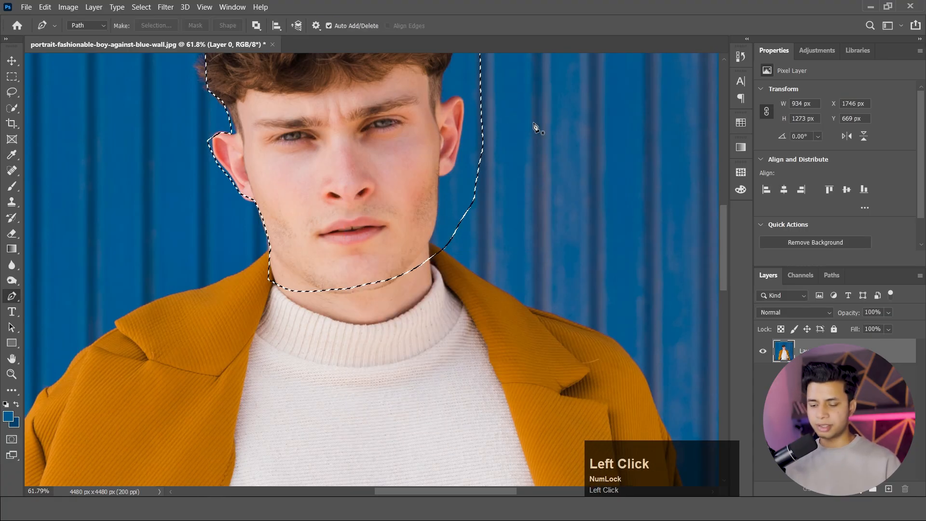
pyautogui.hotkey('ctrl', 'j')
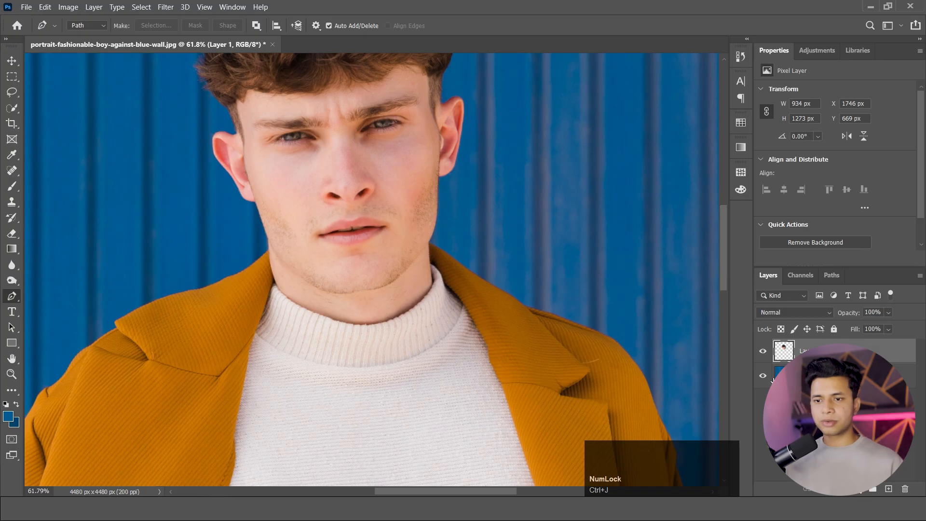
pyautogui.click(763, 375)
pyautogui.keyDown('alt'); pyautogui.scroll(-3, 415, 319); pyautogui.keyUp('alt')
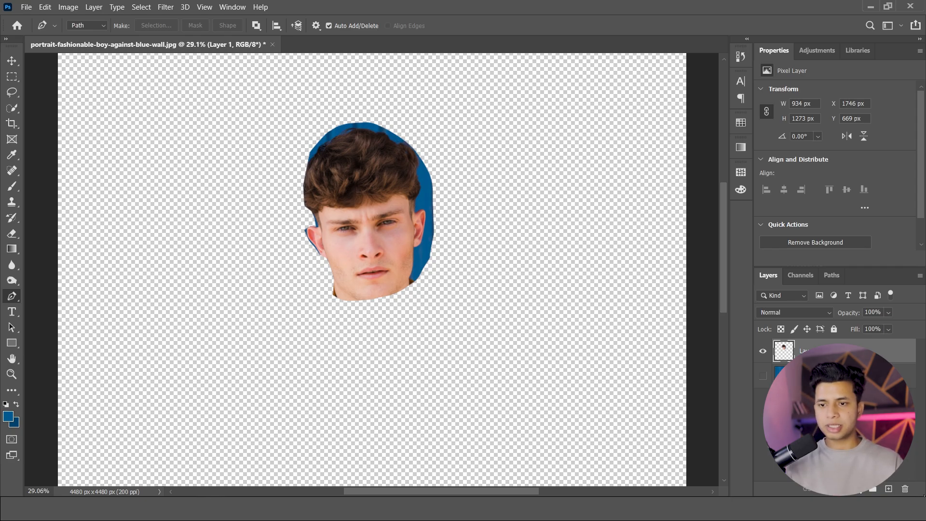
# Delete the head cutout layer and show the full photo layer again.
pyautogui.press('Delete')
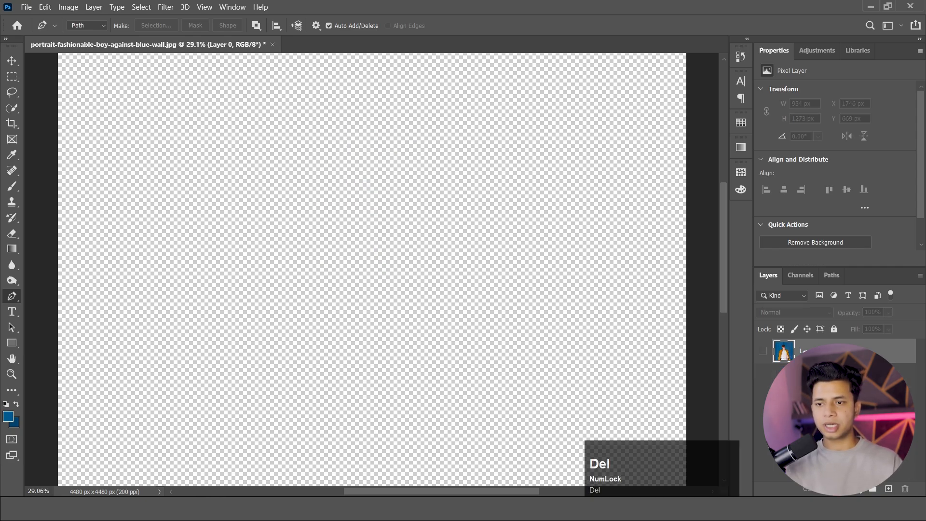
pyautogui.click(763, 351)
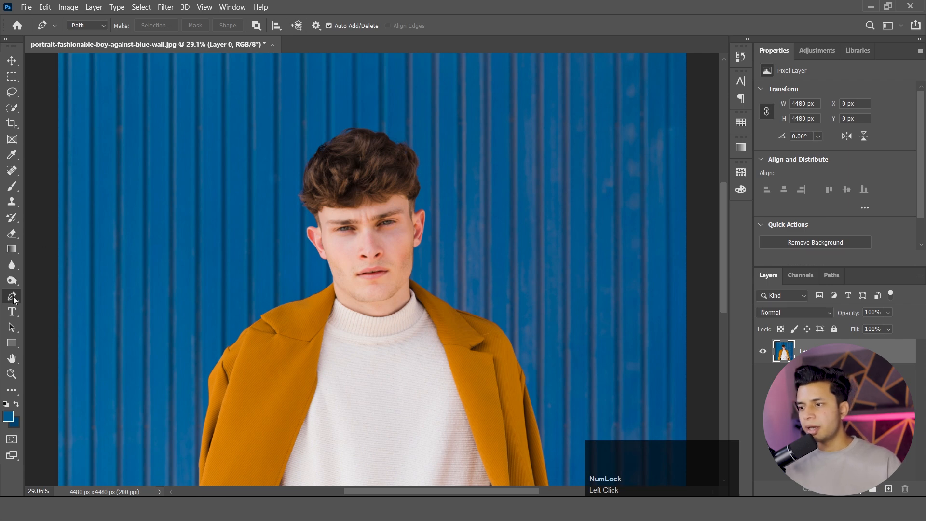
# Start a new Pen path at the base of the earlobe on the photo's left side and trace up its outer edge.
pyautogui.scroll(10, 245, 227)
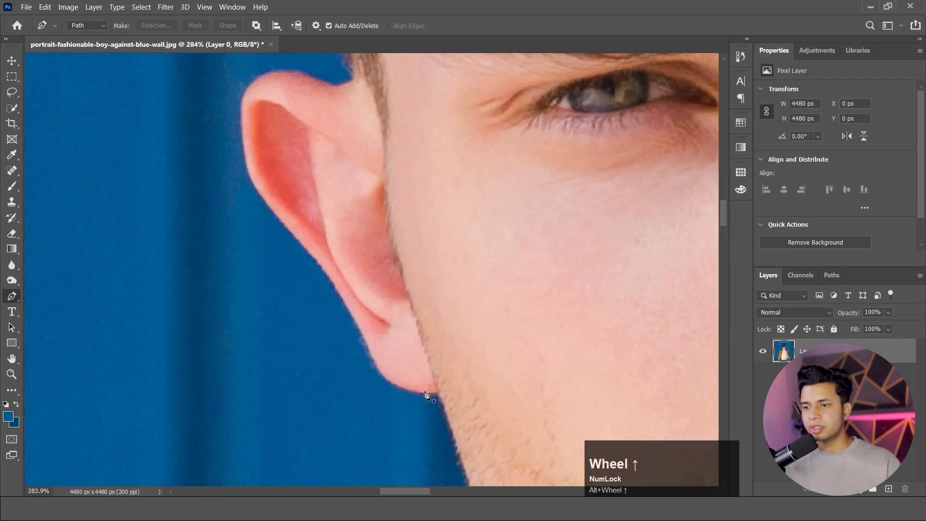
pyautogui.click(437, 395)
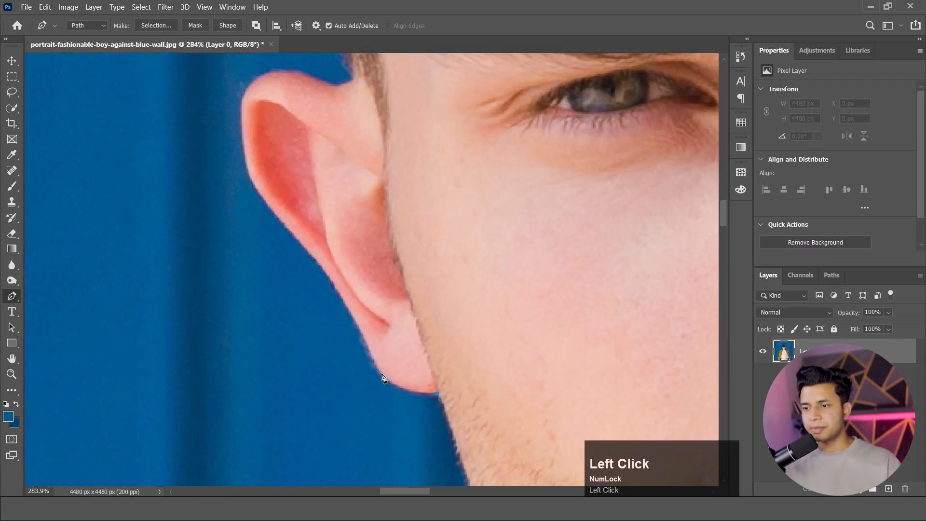
pyautogui.moveTo(381, 376); pyautogui.dragTo(325, 282)
pyautogui.click(341, 299)
pyautogui.click(320, 266)
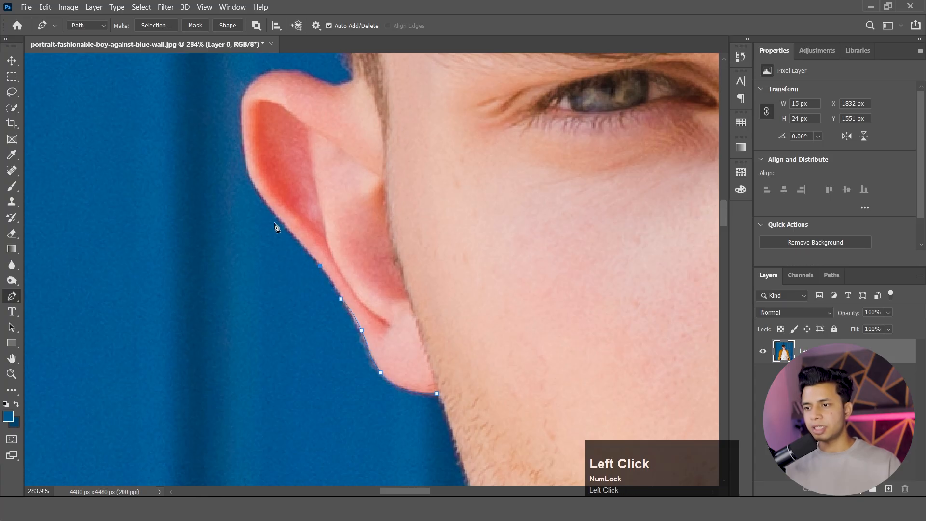
# Continue the Pen path up the ear's outer edge and over its curved top to where it meets the hairline.
pyautogui.click(277, 216)
pyautogui.click(251, 176)
pyautogui.hotkey('ctrl', 'z')
pyautogui.moveTo(248, 173); pyautogui.dragTo(246, 157)
pyautogui.moveTo(243, 97); pyautogui.dragTo(348, 78)
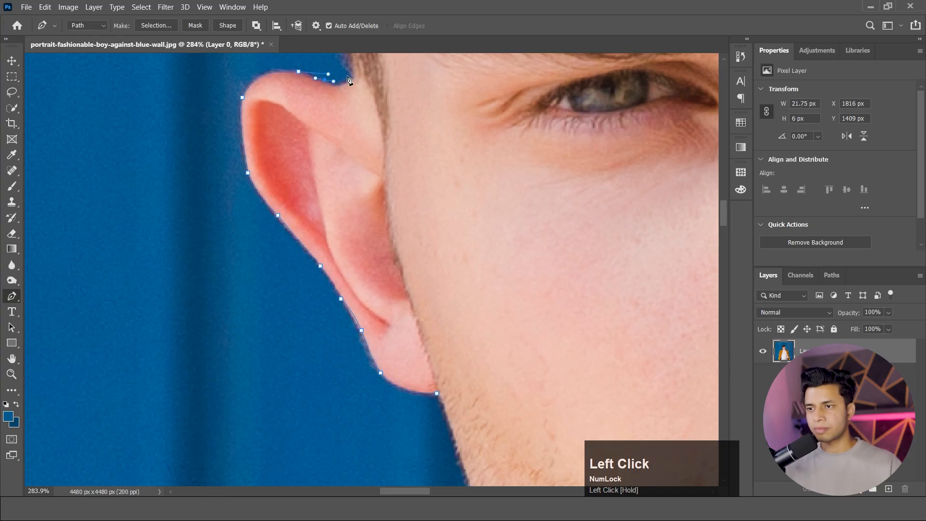
pyautogui.click(352, 76)
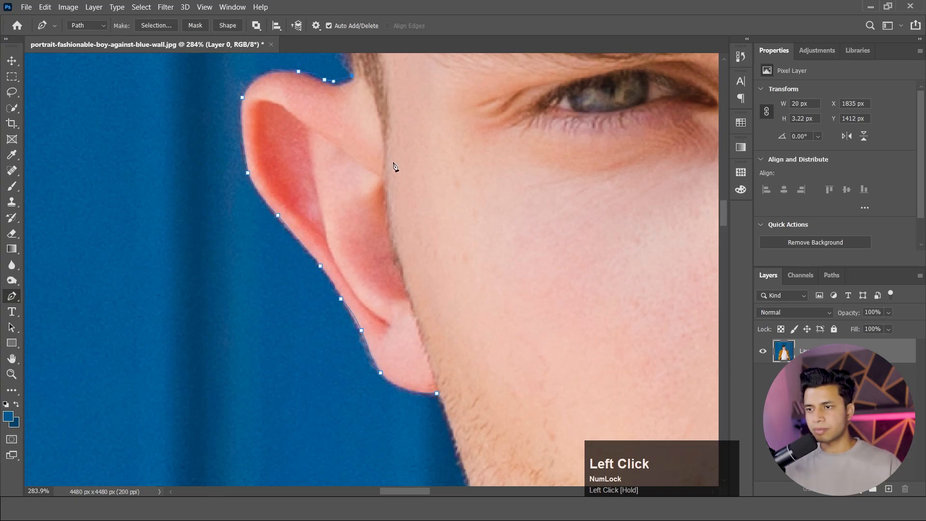
# Curve the path down the ear's inner edge along the face and close it at the base of the earlobe.
pyautogui.moveTo(383, 163); pyautogui.dragTo(380, 235)
pyautogui.hotkey('ctrl', 'z')
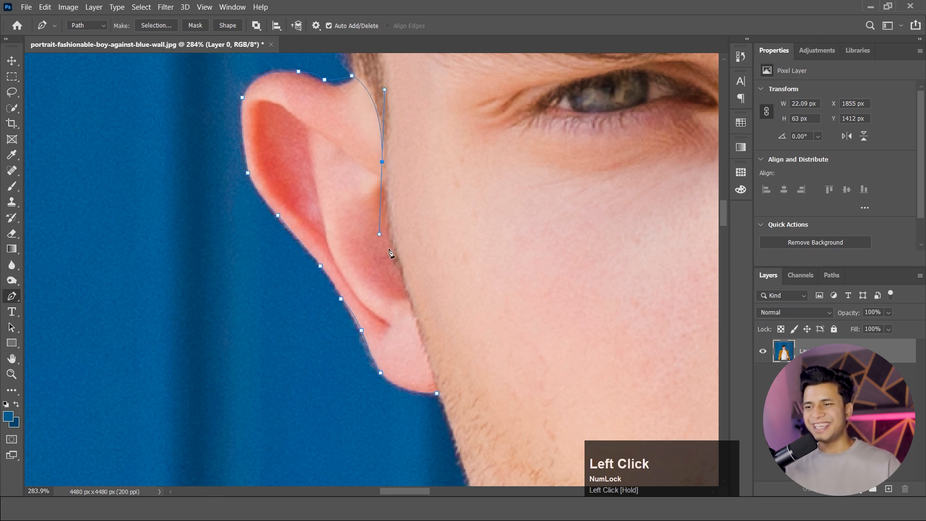
pyautogui.click(409, 298)
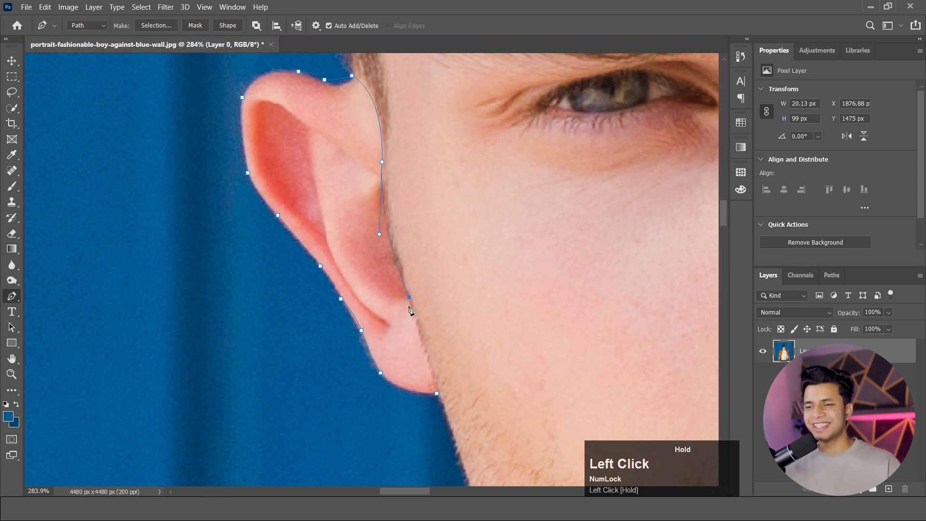
pyautogui.click(438, 394)
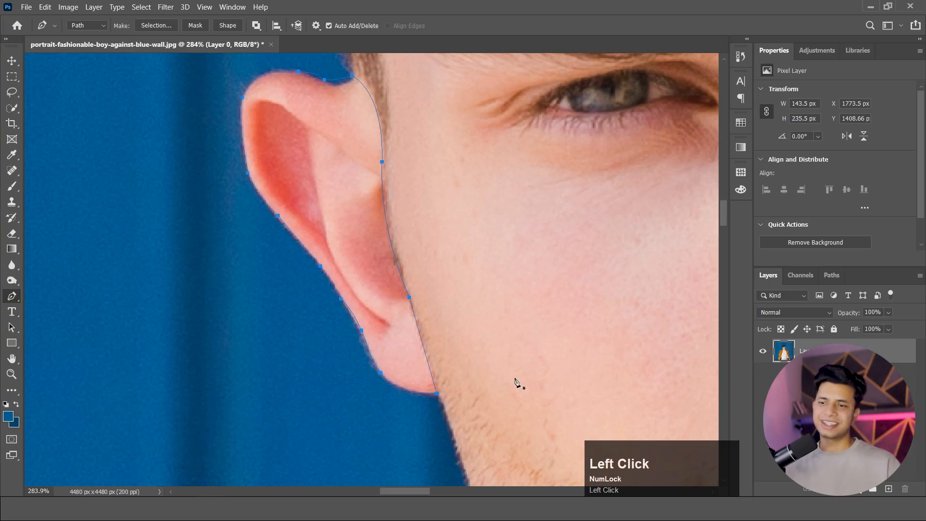
# Make an anti-aliased new selection from the ear path with a 0-pixel feather radius and copy the ear to a new layer.
pyautogui.press('ctrl')
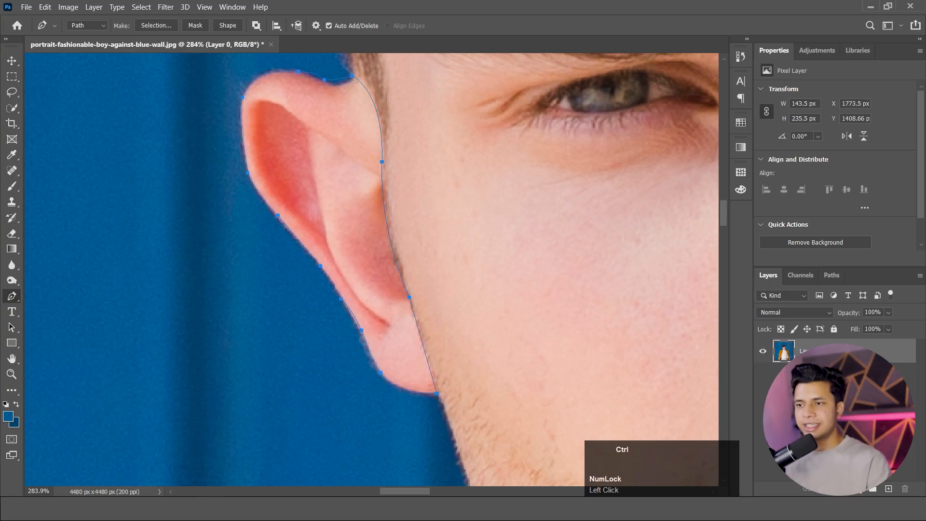
pyautogui.keyDown('ctrl'); pyautogui.rightClick(361, 218); pyautogui.keyUp('ctrl')
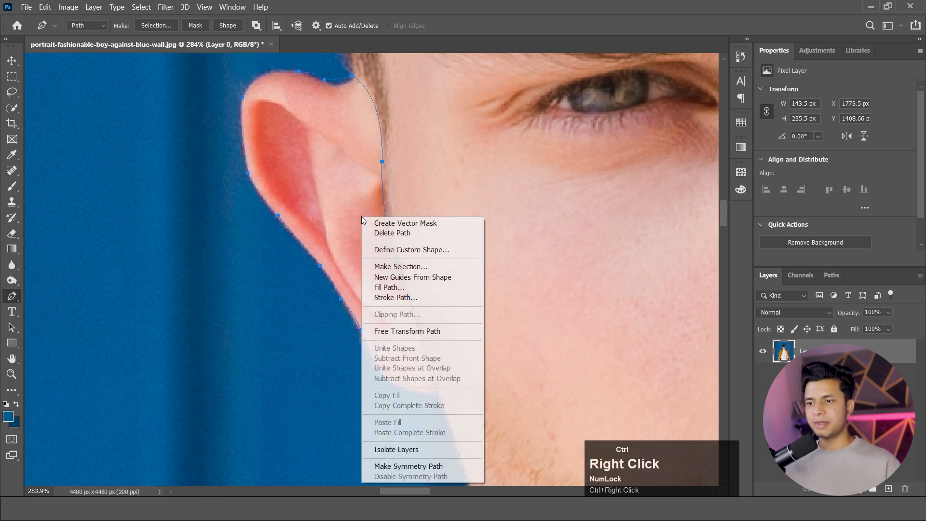
pyautogui.click(396, 266)
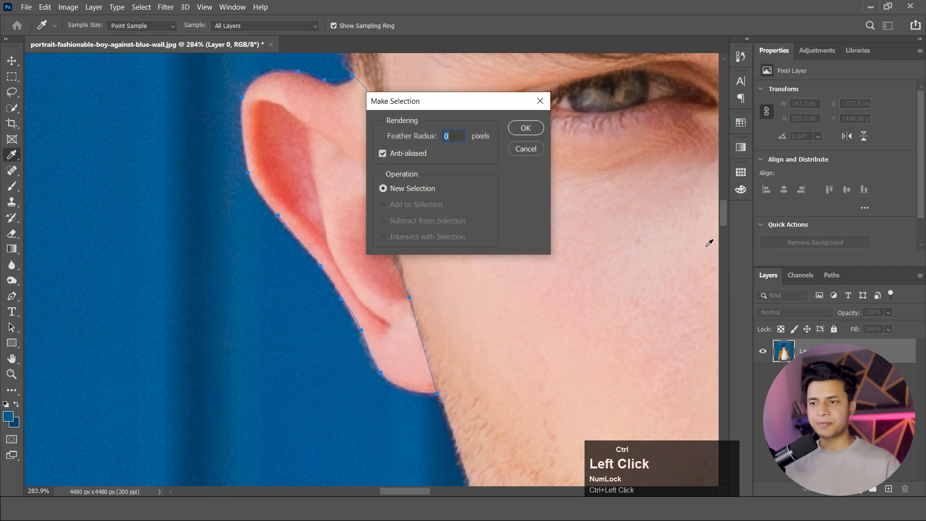
pyautogui.click(526, 128)
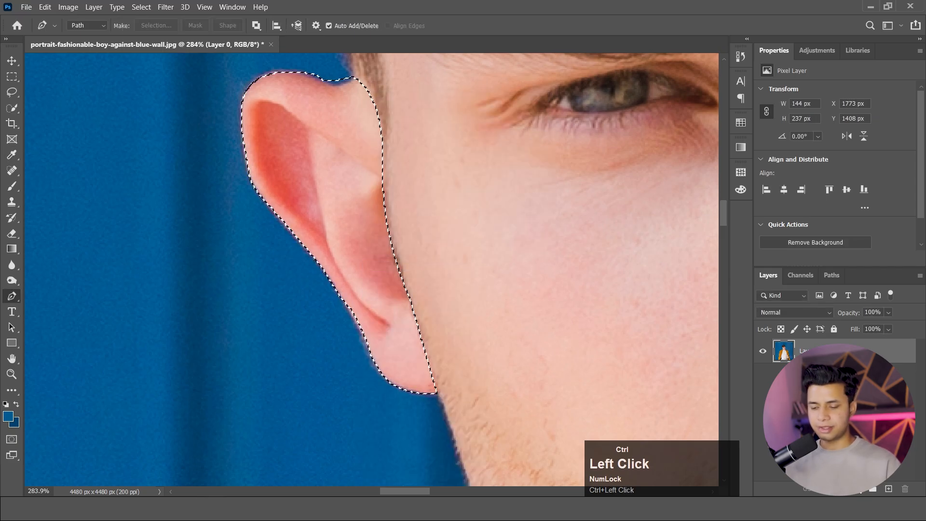
pyautogui.hotkey('ctrl', 'j')
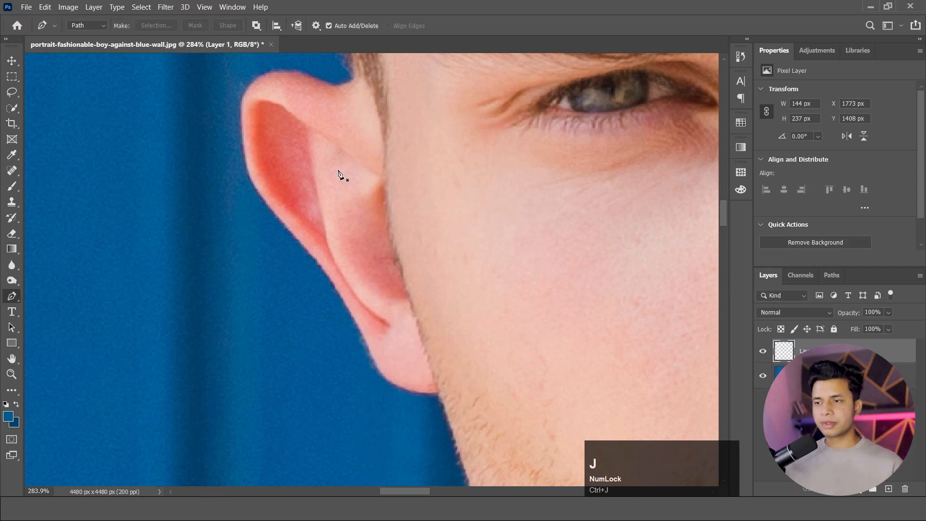
# Move the ear cutout away from the head onto the blue wall beside it.
pyautogui.click(12, 61)
pyautogui.scroll(-3, 366, 263)
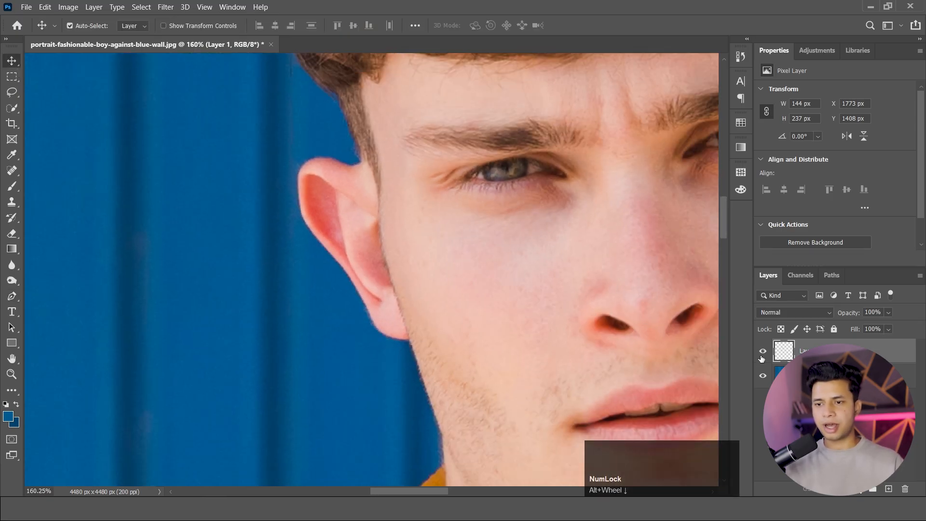
pyautogui.moveTo(357, 242); pyautogui.dragTo(202, 271)
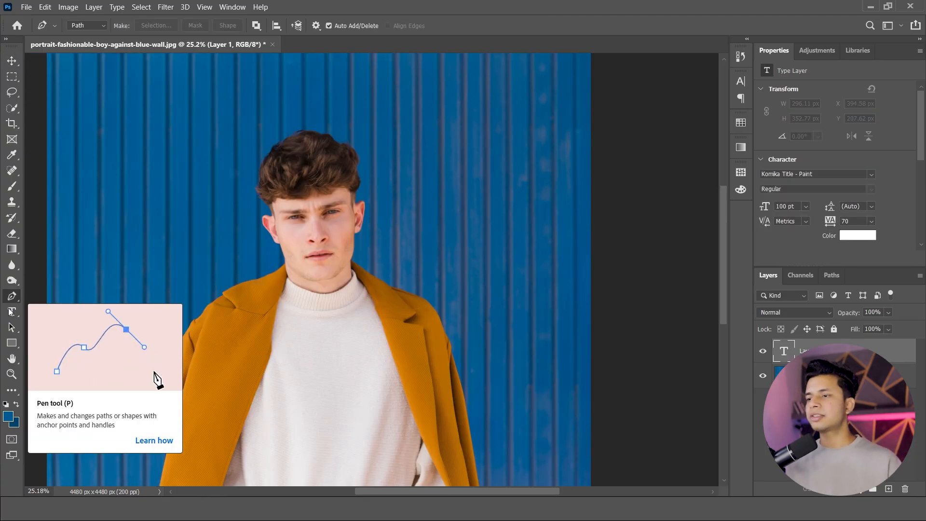
# Add the text "FASHION" on the blue wall above the head with the Type tool.
pyautogui.click(12, 311)
pyautogui.click(114, 120)
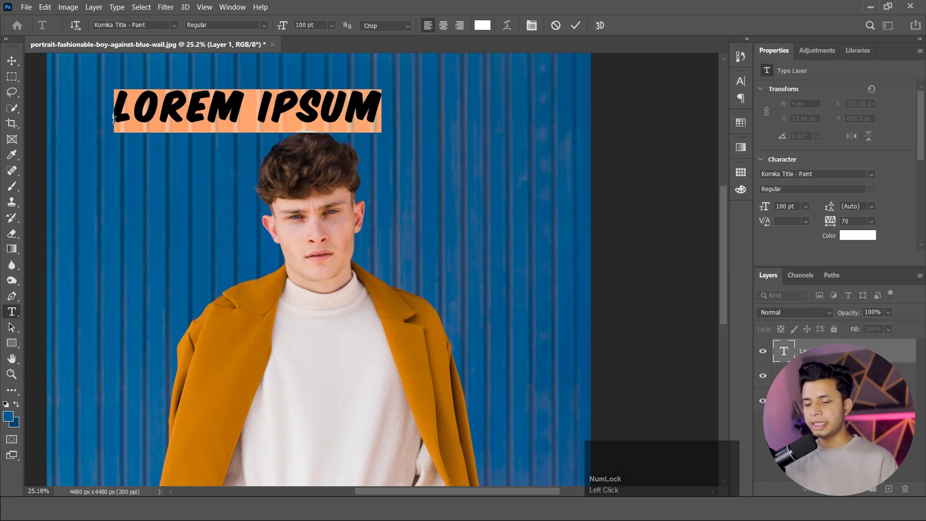
pyautogui.write('FA')
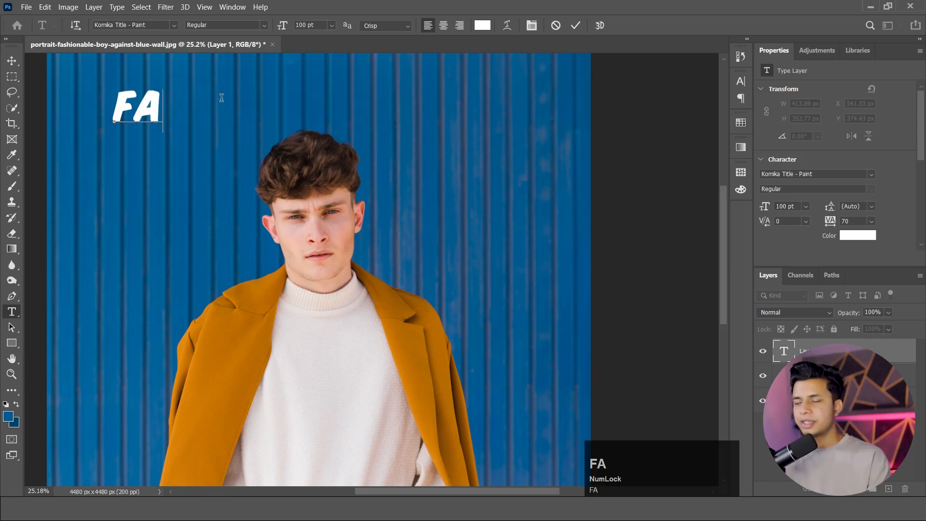
pyautogui.write('SHIO')
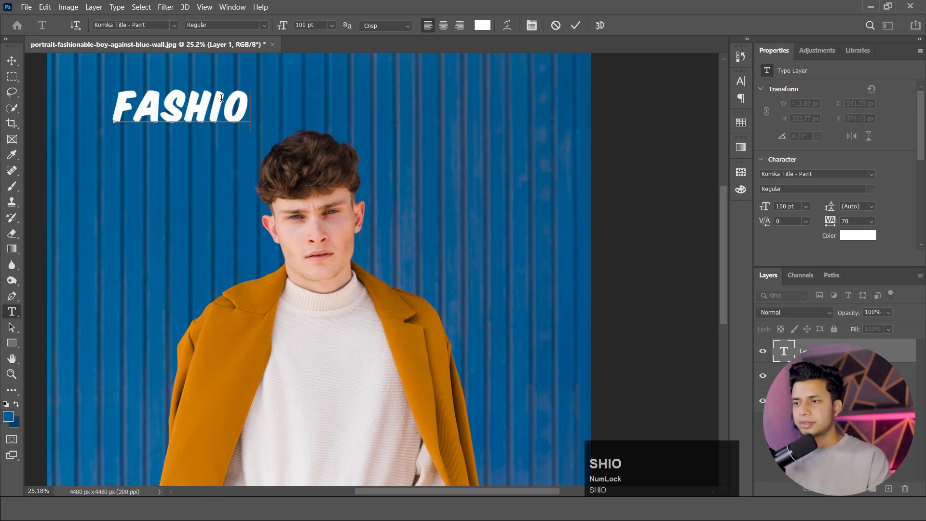
pyautogui.write('N')
pyautogui.click(13, 60)
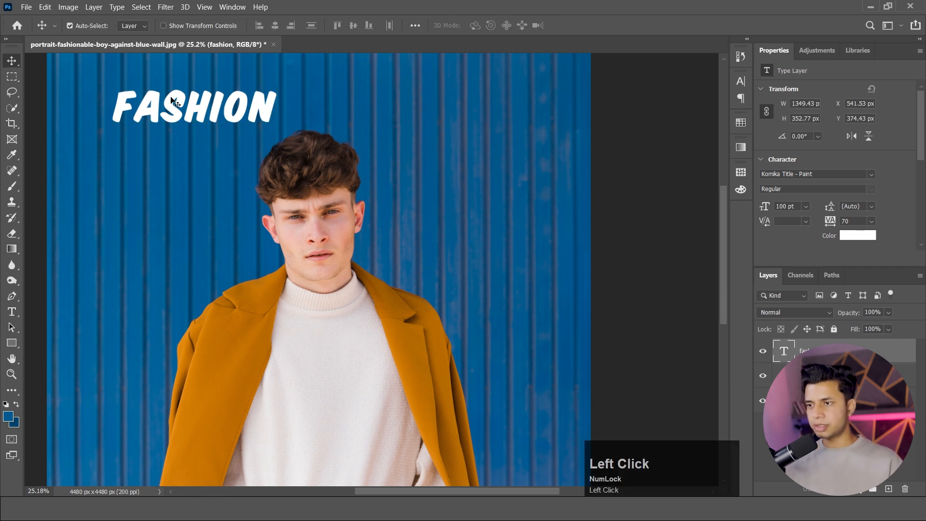
# Scale the FASHION text to about 296% and position it across the photo's width, overlapping the hair.
pyautogui.moveTo(171, 100); pyautogui.dragTo(297, 115)
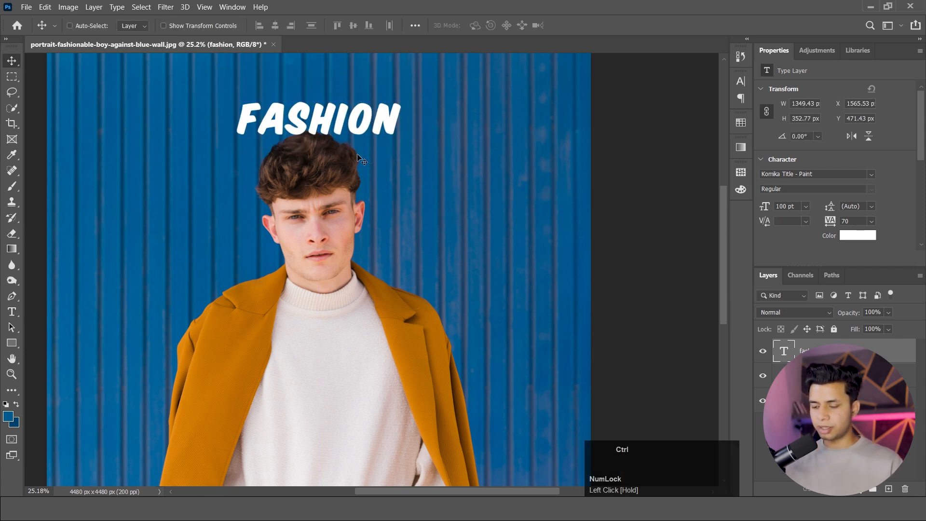
pyautogui.hotkey('ctrl', 't')
pyautogui.moveTo(407, 147); pyautogui.dragTo(560, 185)
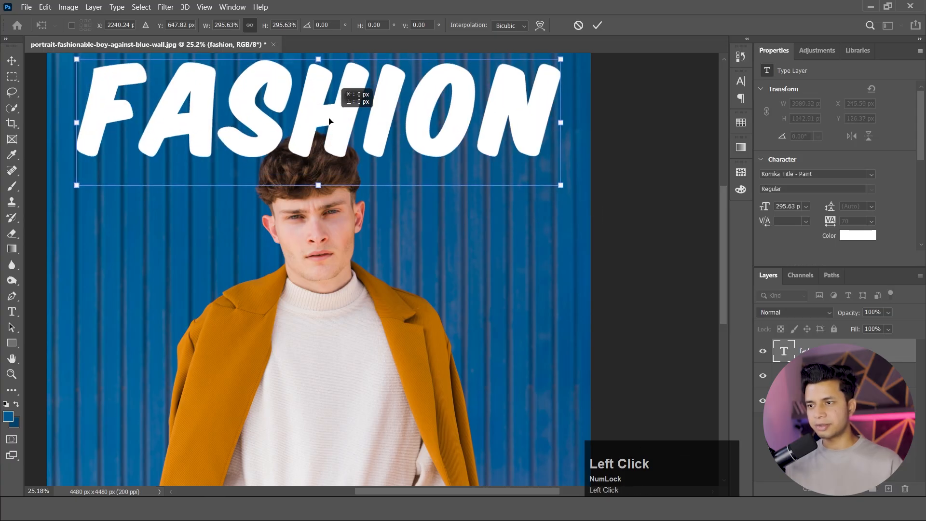
pyautogui.moveTo(355, 93); pyautogui.dragTo(338, 111)
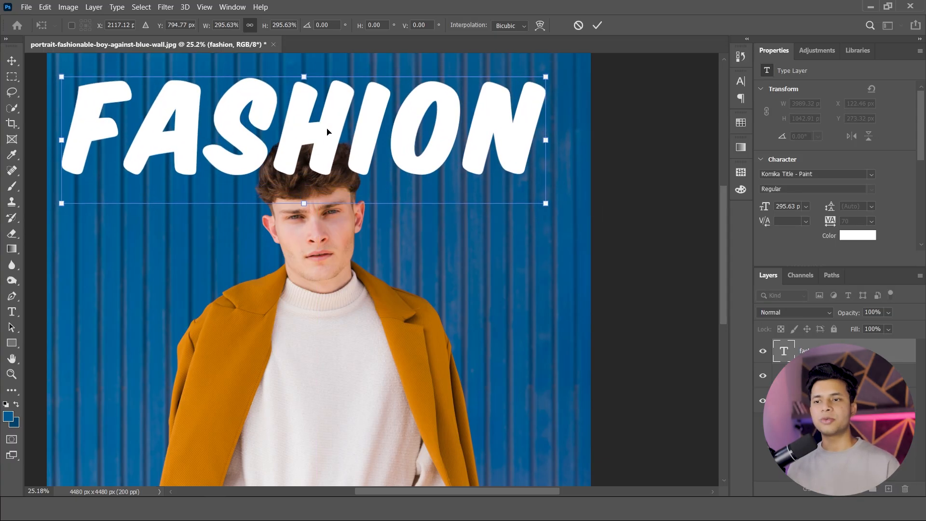
# Apply the text transform and delete the empty text layer, Layer 1.
pyautogui.click(839, 375)
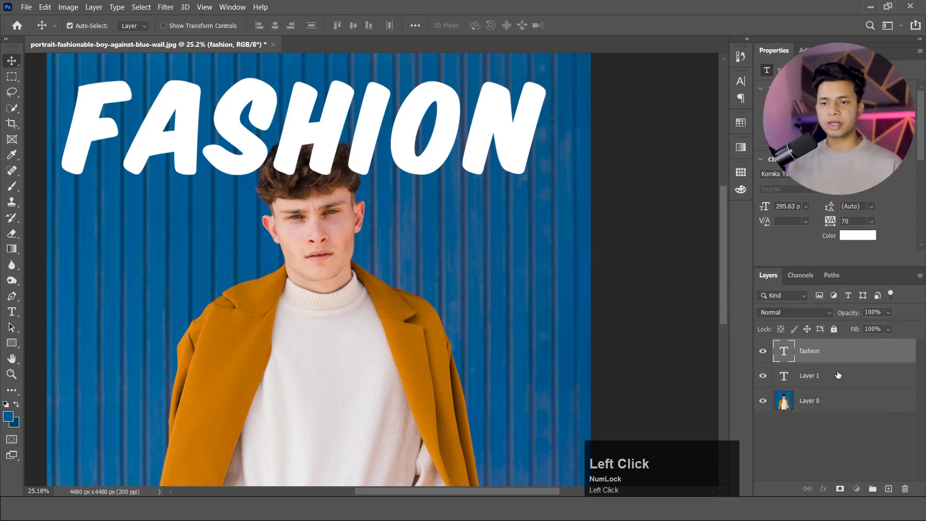
pyautogui.click(839, 375)
pyautogui.press('Delete')
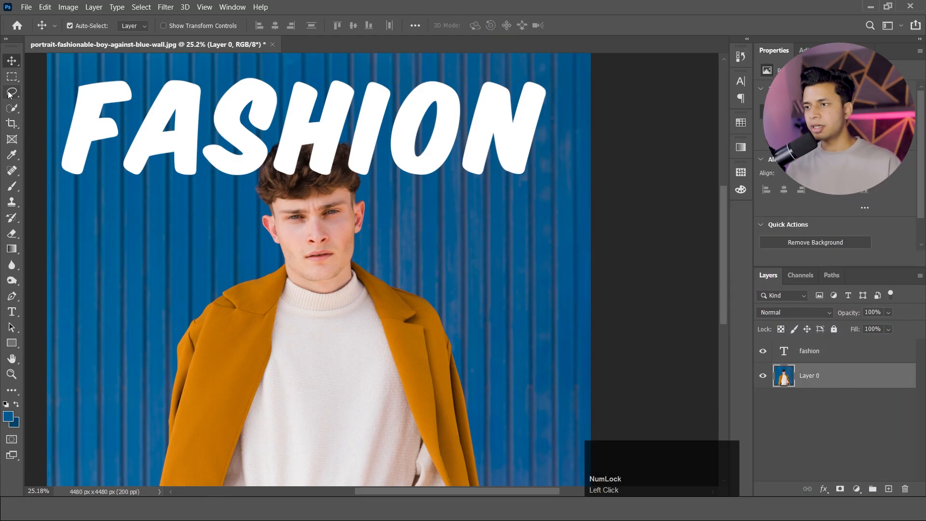
# Quick-select the head and neck down to the sweater collar on Layer 0 and copy them to a new layer.
pyautogui.click(12, 108)
pyautogui.moveTo(283, 165); pyautogui.dragTo(321, 221)
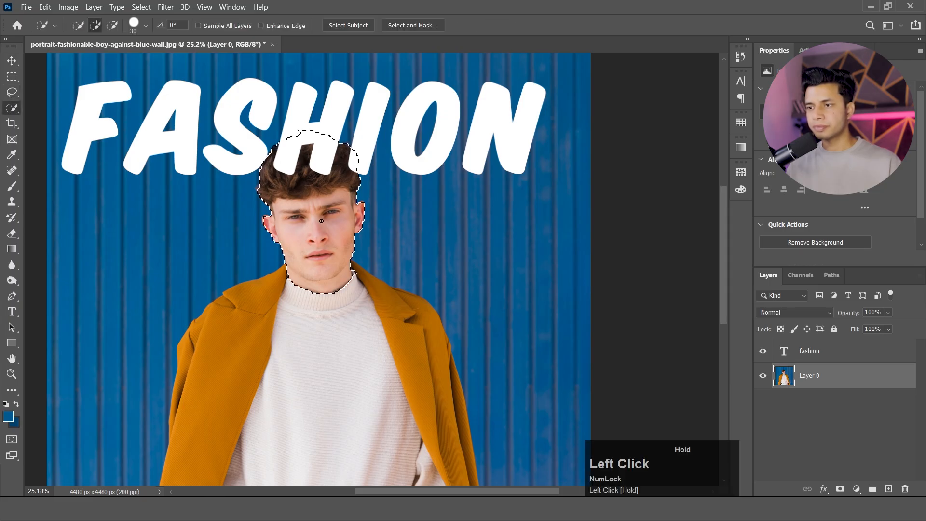
pyautogui.moveTo(342, 292)
pyautogui.mouseDown()
pyautogui.moveTo(337, 303)
pyautogui.moveTo(292, 311)
pyautogui.moveTo(318, 311)
pyautogui.mouseUp()
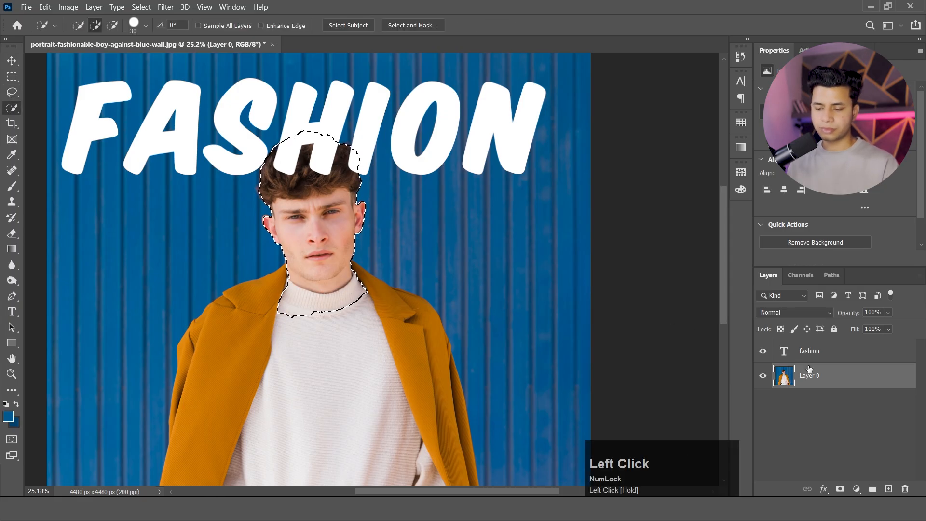
pyautogui.hotkey('ctrl', 'j')
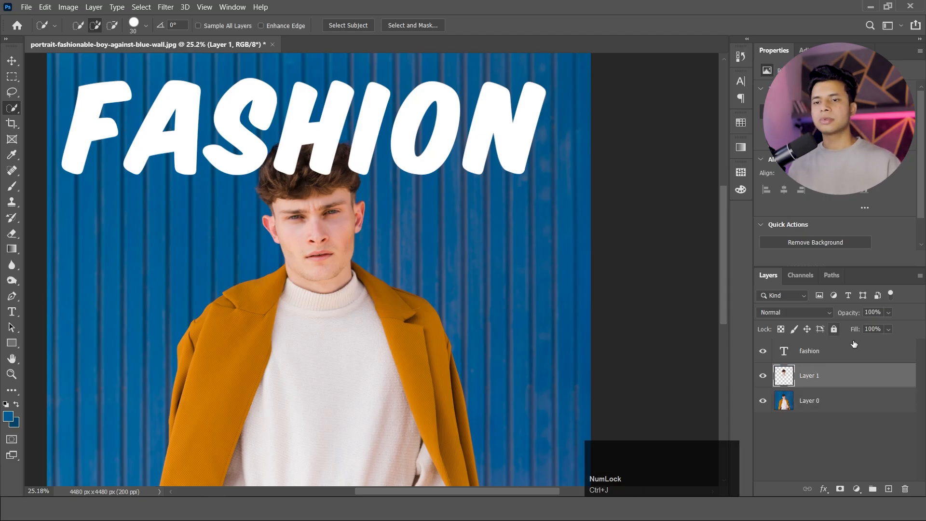
# Place the fashion text layer beneath the head cutout layer and shift the text slightly up toward the photo's upper edge.
pyautogui.moveTo(849, 347); pyautogui.dragTo(844, 380)
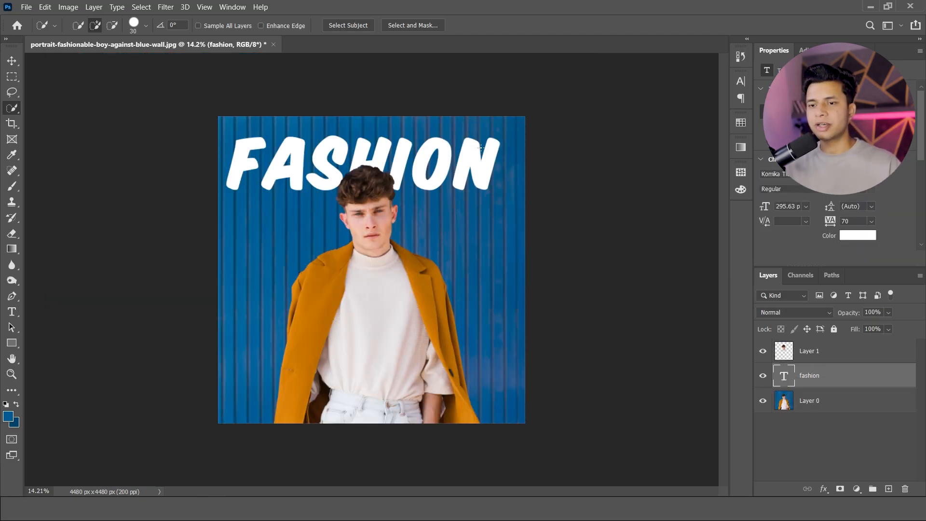
pyautogui.click(820, 382)
pyautogui.click(12, 60)
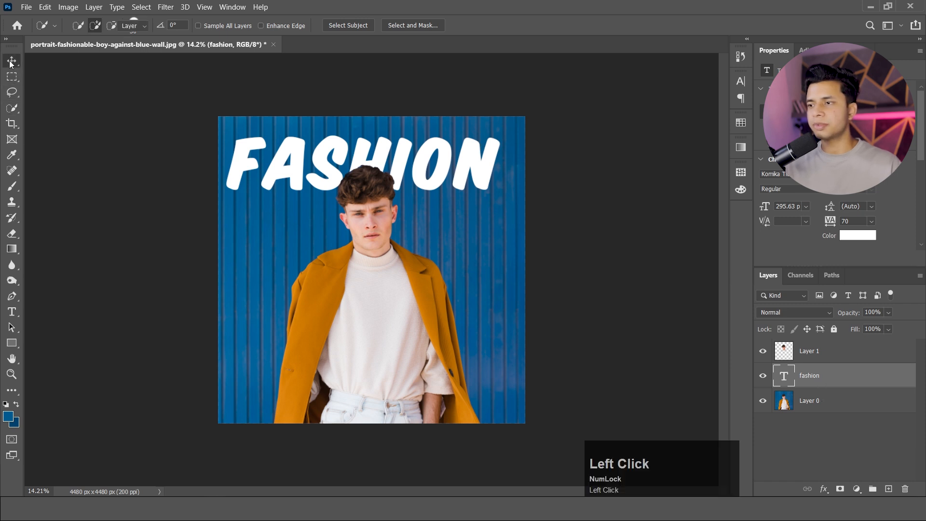
pyautogui.moveTo(389, 165)
pyautogui.mouseDown()
pyautogui.moveTo(389, 141)
pyautogui.moveTo(389, 149)
pyautogui.mouseUp()
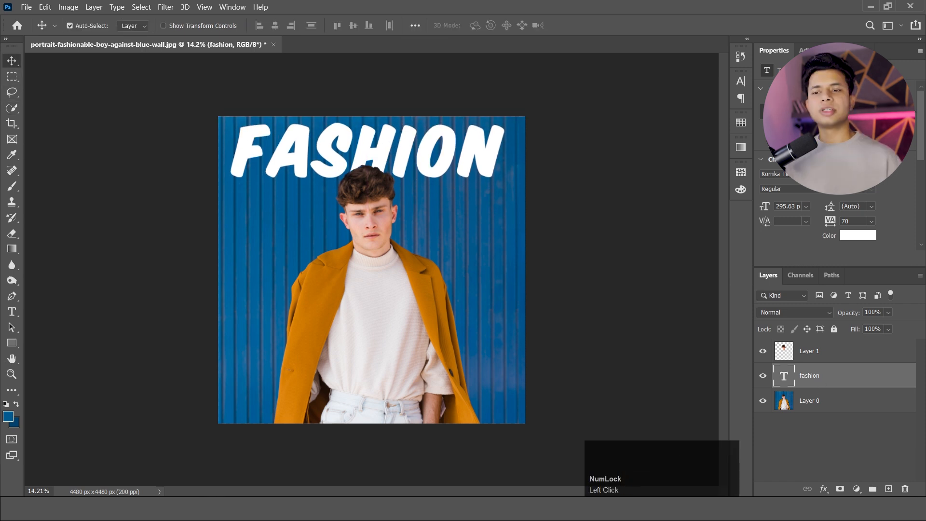
# Add an Outer Glow style to the fashion text layer and lower its fill opacity to 78%.
pyautogui.doubleClick(897, 381)
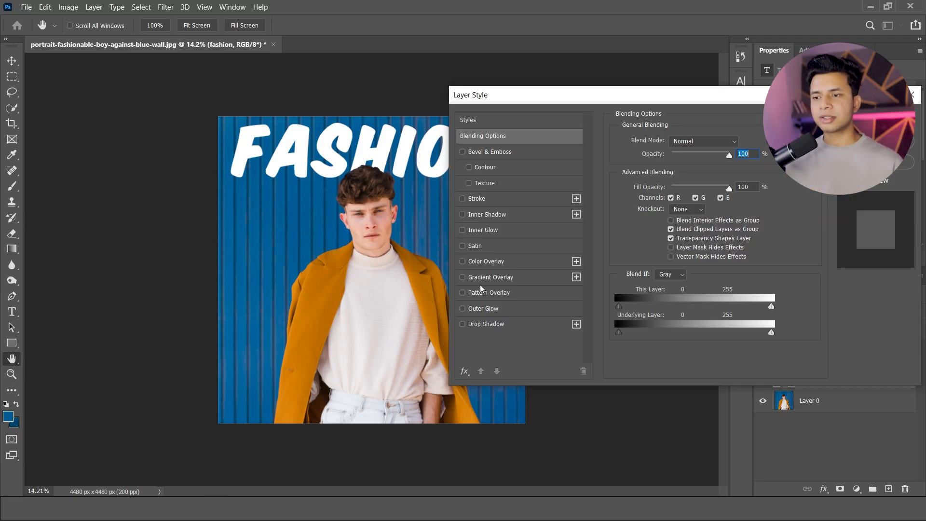
pyautogui.click(464, 309)
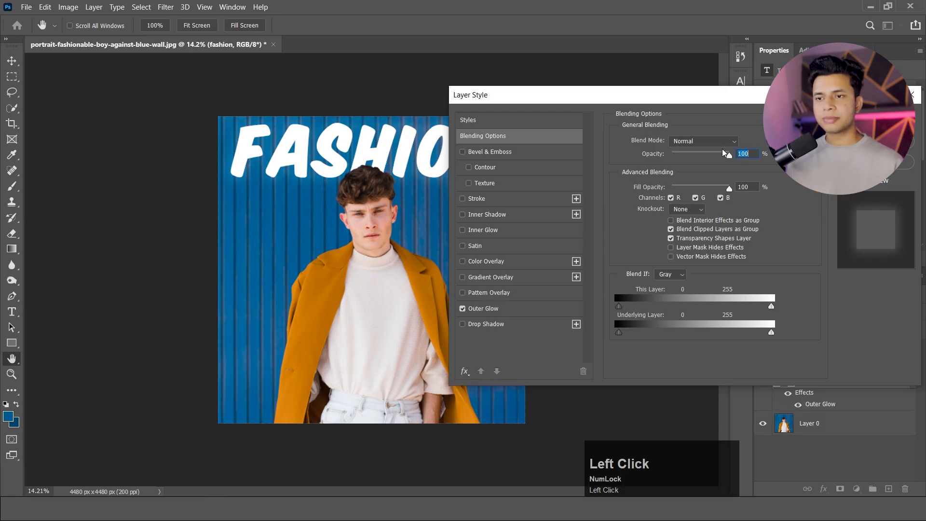
pyautogui.moveTo(728, 188); pyautogui.dragTo(713, 186)
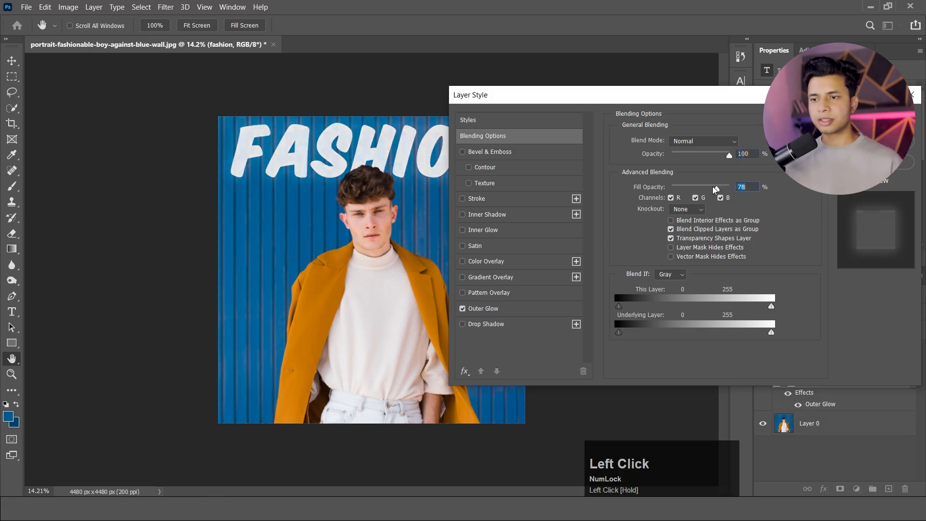
# Enable a Drop Shadow on the text, set the Outer Glow spread to 100%, and apply the layer style.
pyautogui.click(461, 310)
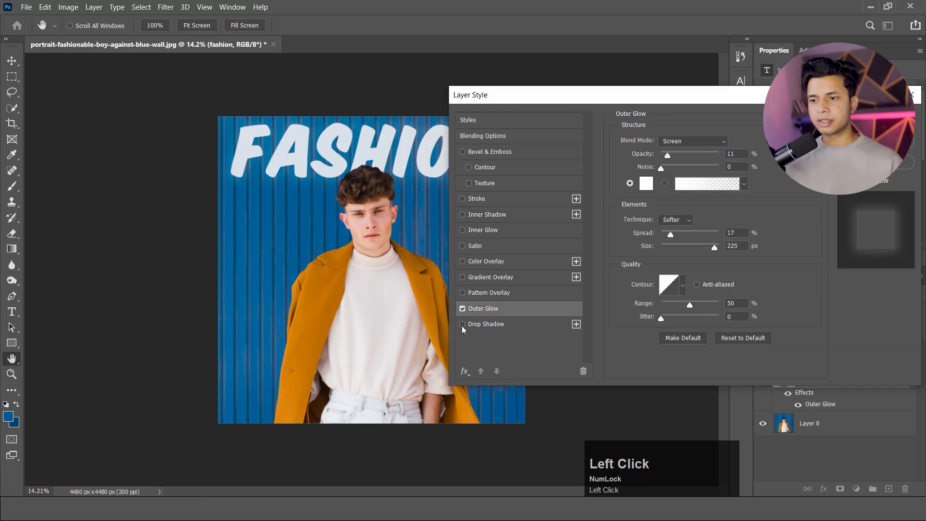
pyautogui.click(462, 325)
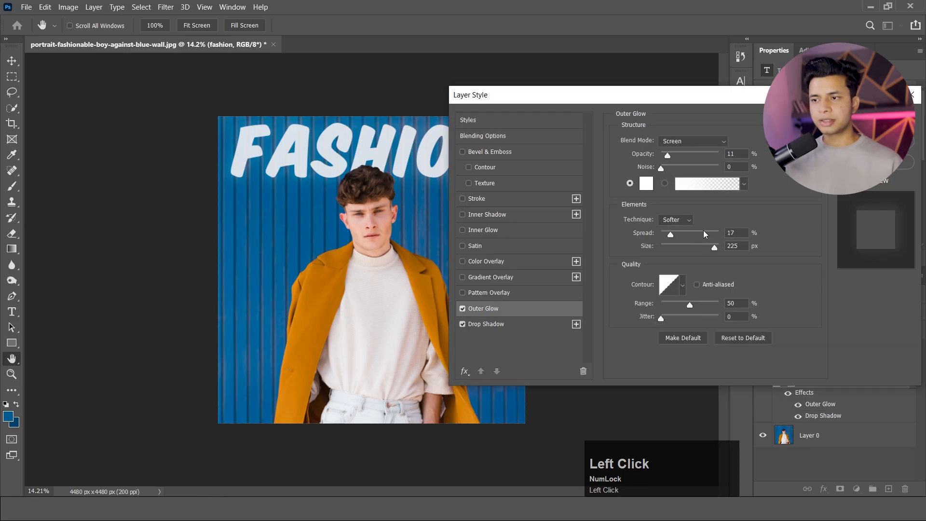
pyautogui.moveTo(703, 230); pyautogui.dragTo(723, 229)
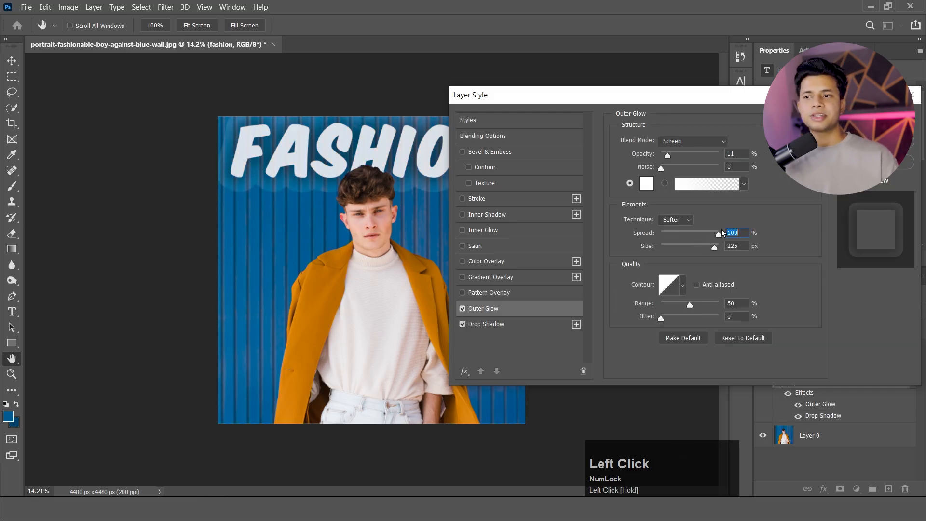
pyautogui.click(876, 141)
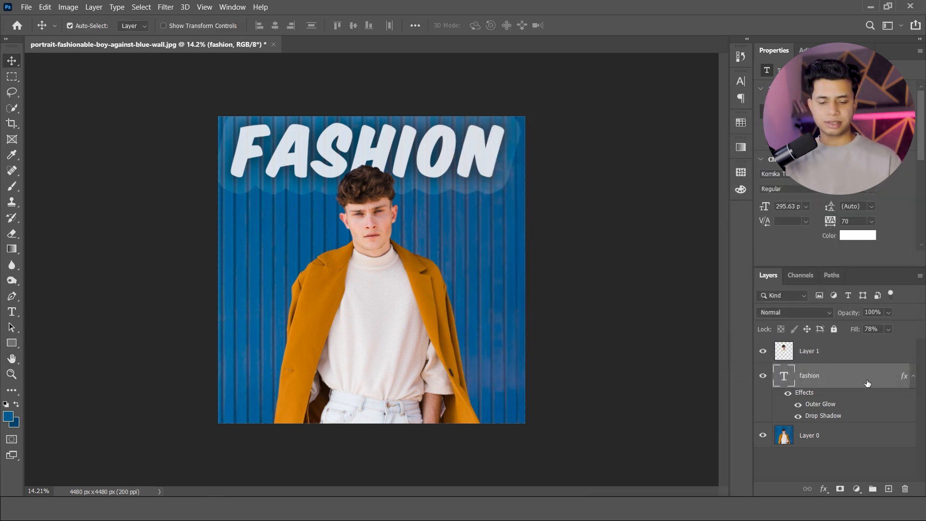
# Draw a rectangle shape about 1149 × 1100 px on the wall beside the head and round its corners to about 330 px.
pyautogui.click(12, 342)
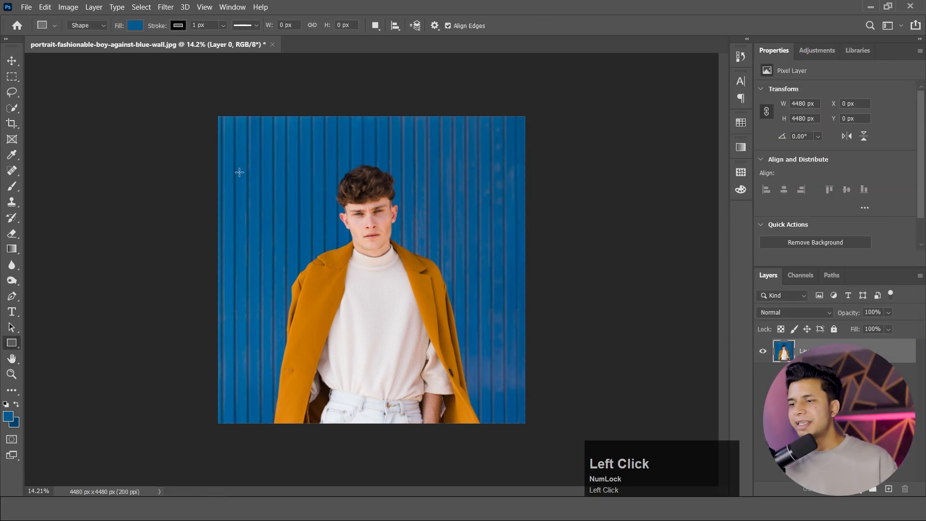
pyautogui.moveTo(236, 133); pyautogui.dragTo(315, 208)
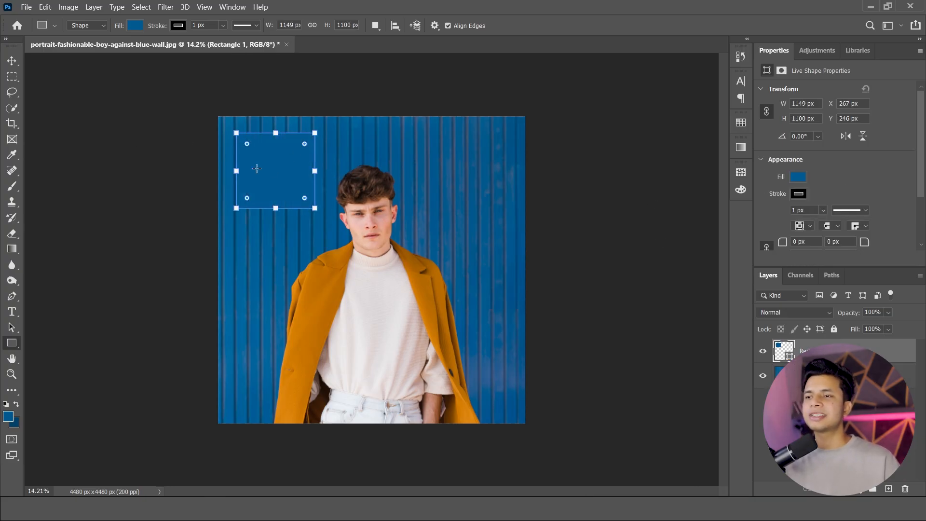
pyautogui.moveTo(305, 143)
pyautogui.mouseDown()
pyautogui.moveTo(305, 195)
pyautogui.moveTo(306, 159)
pyautogui.mouseUp()
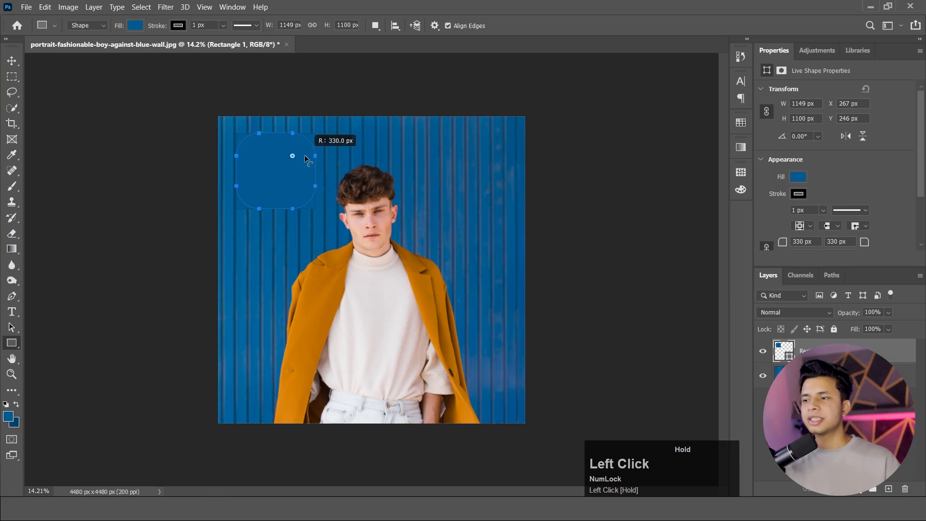
# Set the foreground color to pink ff258c and fill the rounded rectangle shape with it.
pyautogui.click(9, 416)
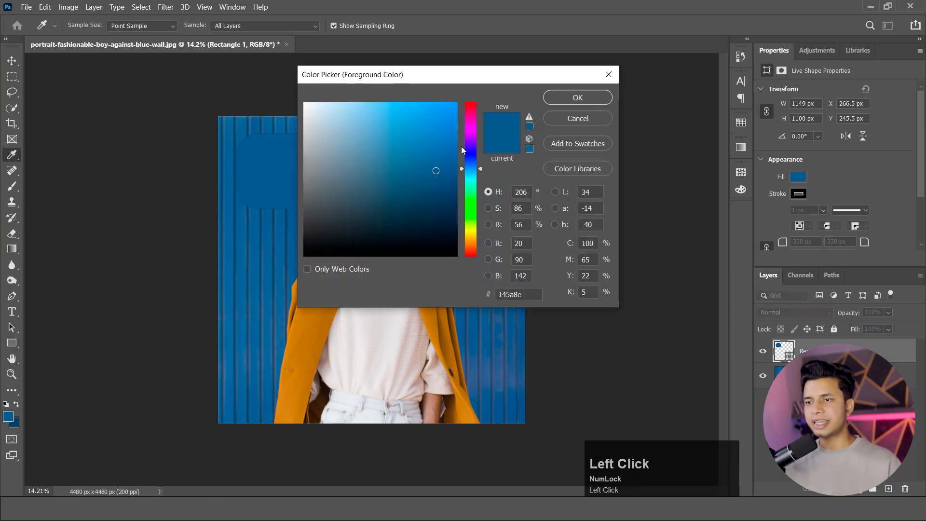
pyautogui.moveTo(470, 166); pyautogui.dragTo(470, 115)
pyautogui.moveTo(434, 145); pyautogui.dragTo(436, 101)
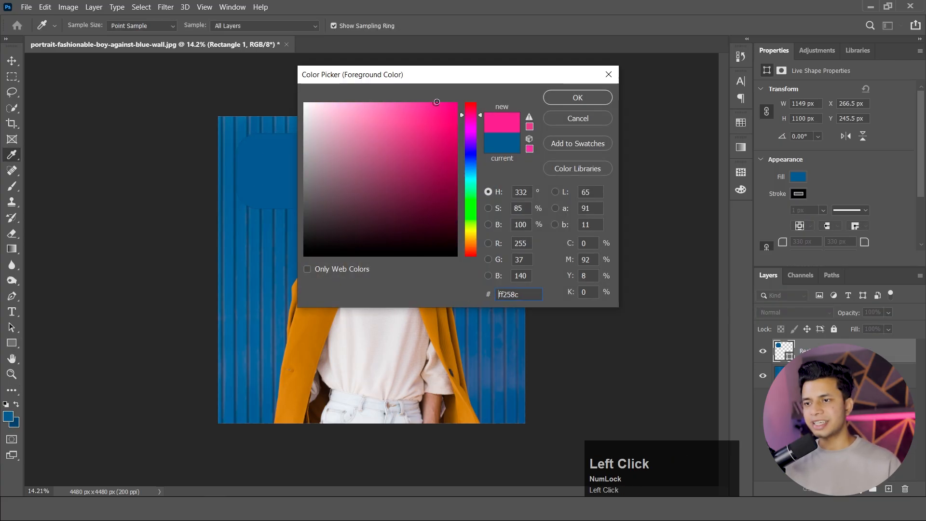
pyautogui.click(577, 97)
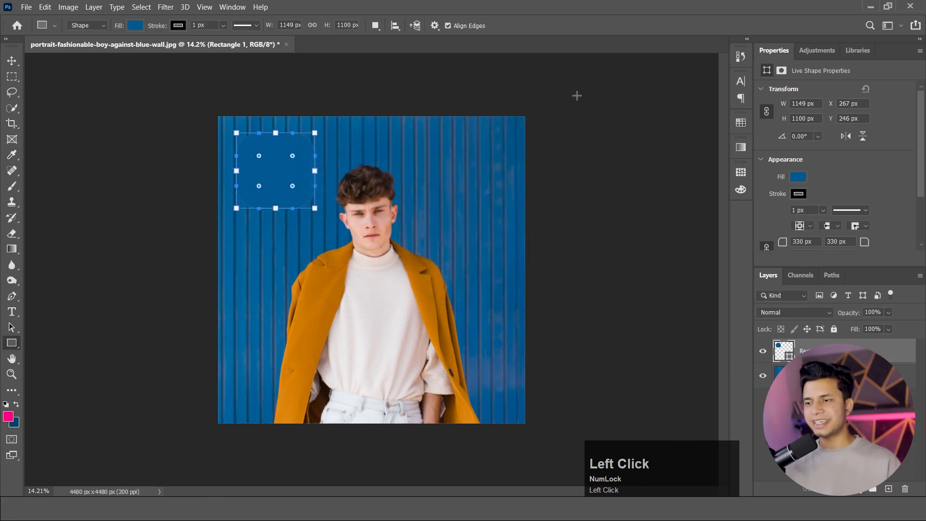
pyautogui.hotkey('alt', 'BackSpace')
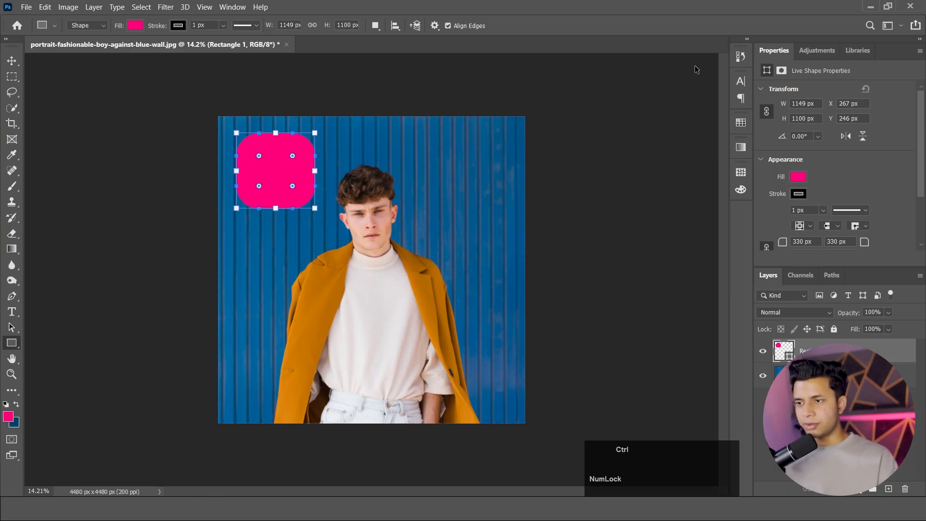
# Try the background color and the pink foreground color as the shape's fill, and delete the shape layer.
pyautogui.hotkey('ctrl', 'BackSpace')
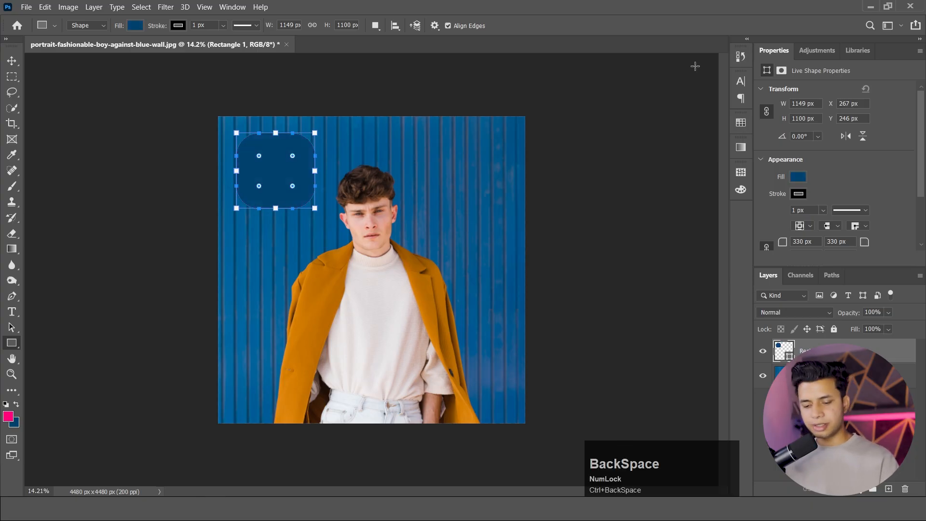
pyautogui.hotkey('alt', 'BackSpace')
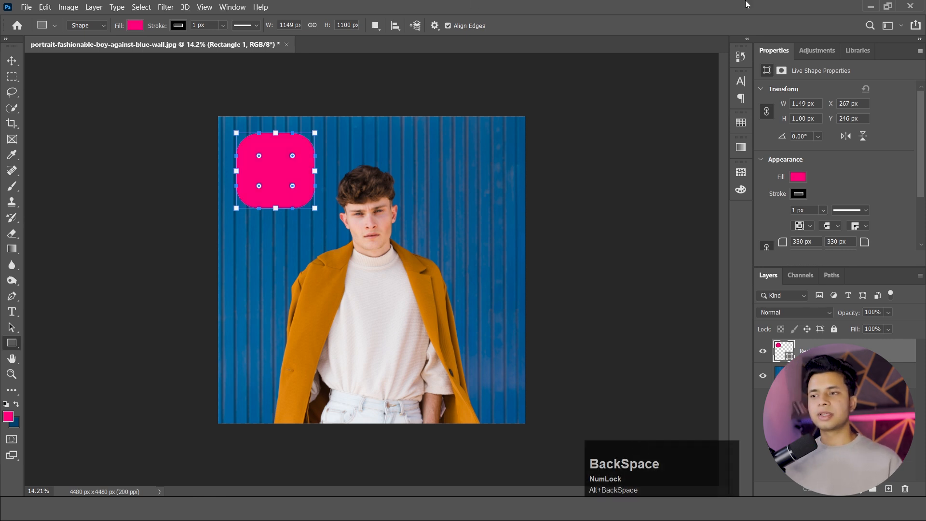
pyautogui.press('Delete')
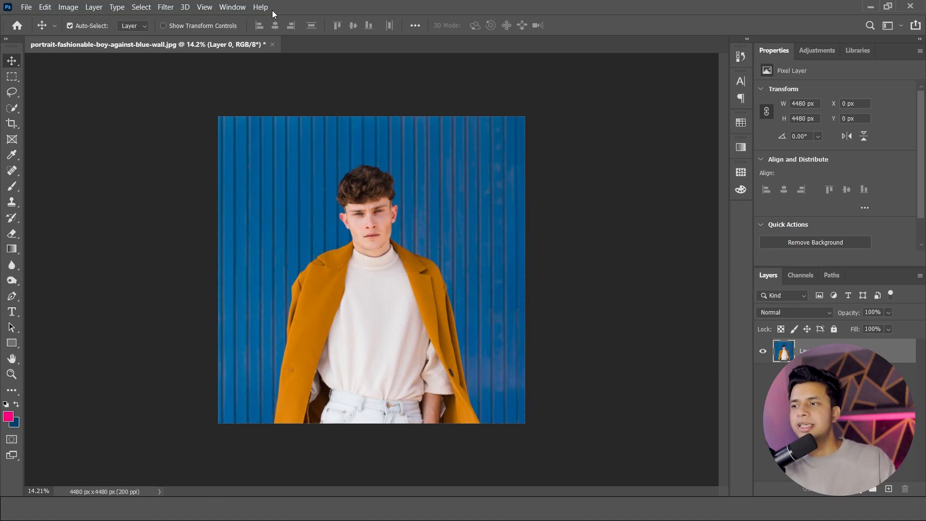
# Save the document to the Desktop in Photoshop (PSD) format under the name portrait-fashionable-boy-against-blue-wall.
pyautogui.click(22, 10)
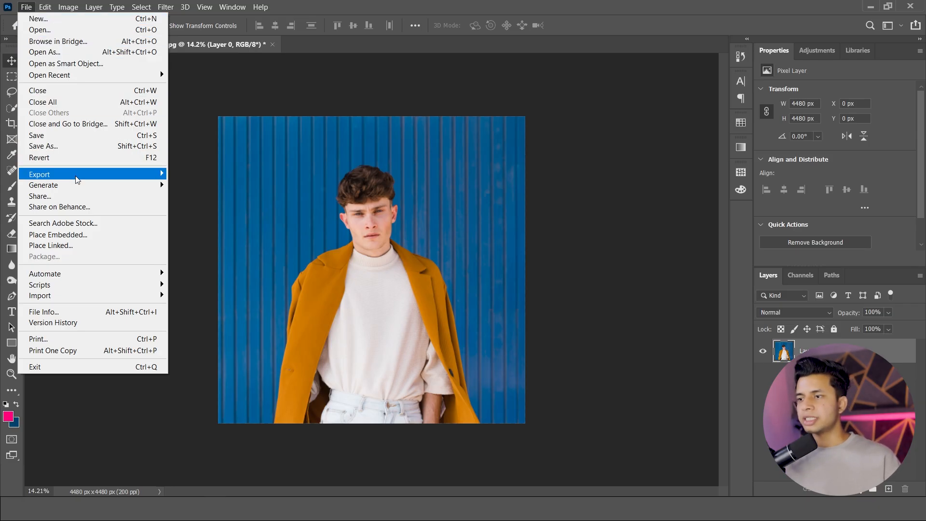
pyautogui.moveTo(77, 180)
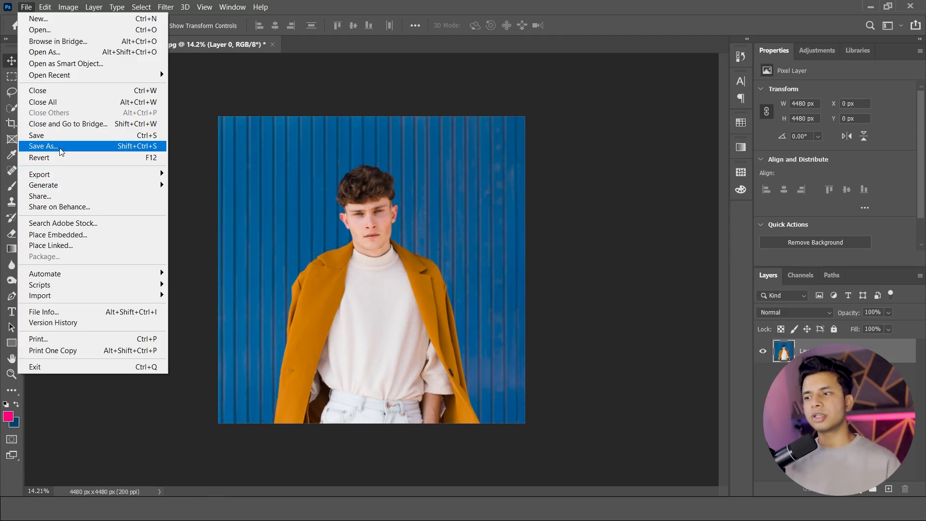
pyautogui.click(51, 175)
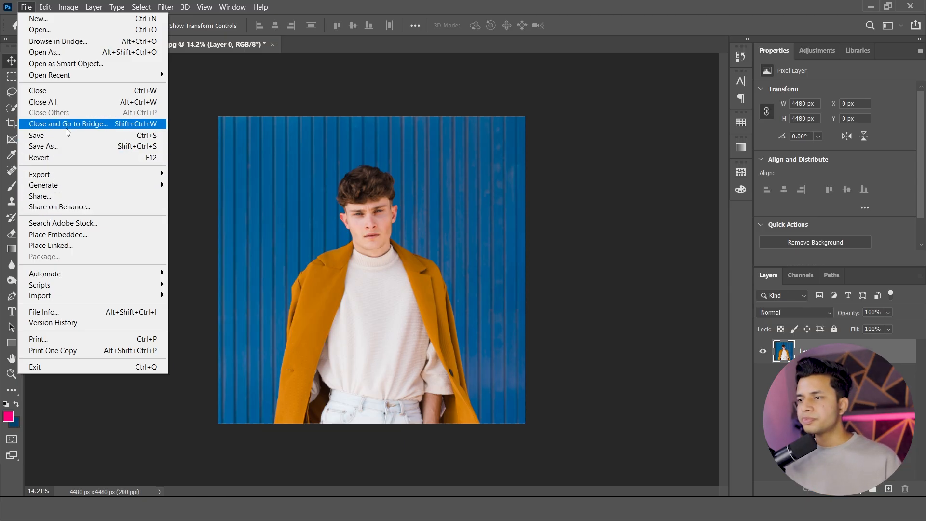
pyautogui.click(66, 135)
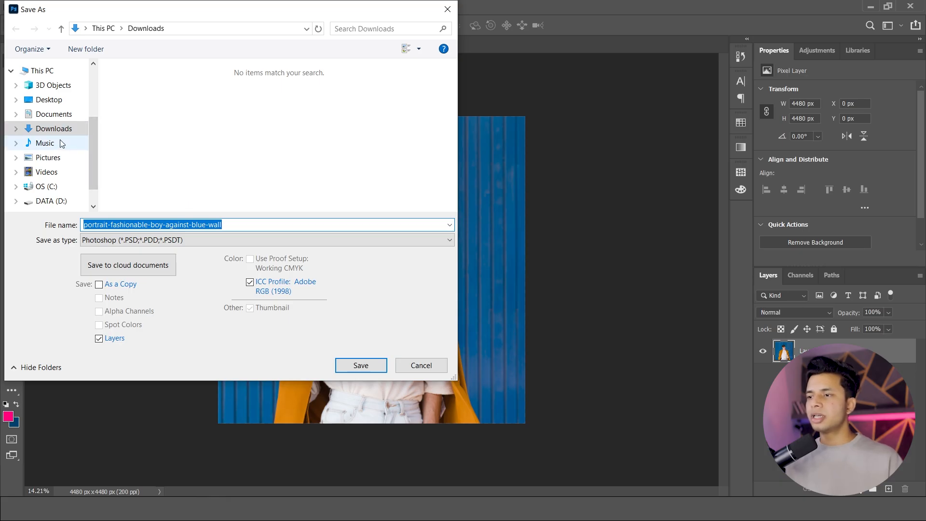
pyautogui.scroll(-1, 58, 173)
pyautogui.scroll(2, 51, 135)
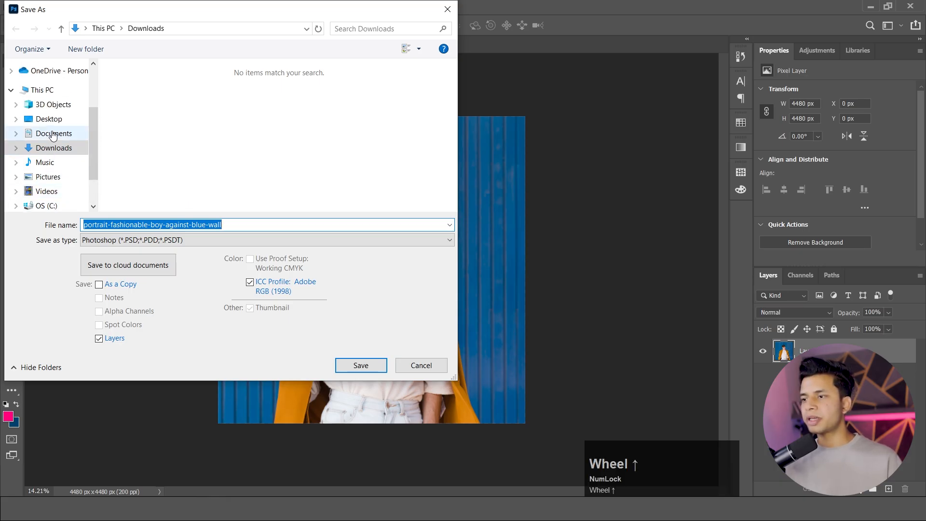
pyautogui.click(51, 121)
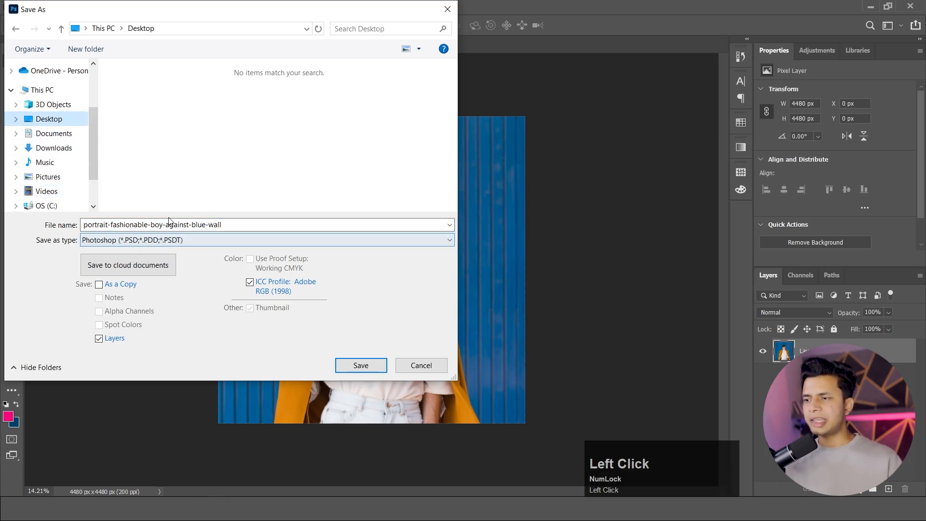
pyautogui.click(361, 366)
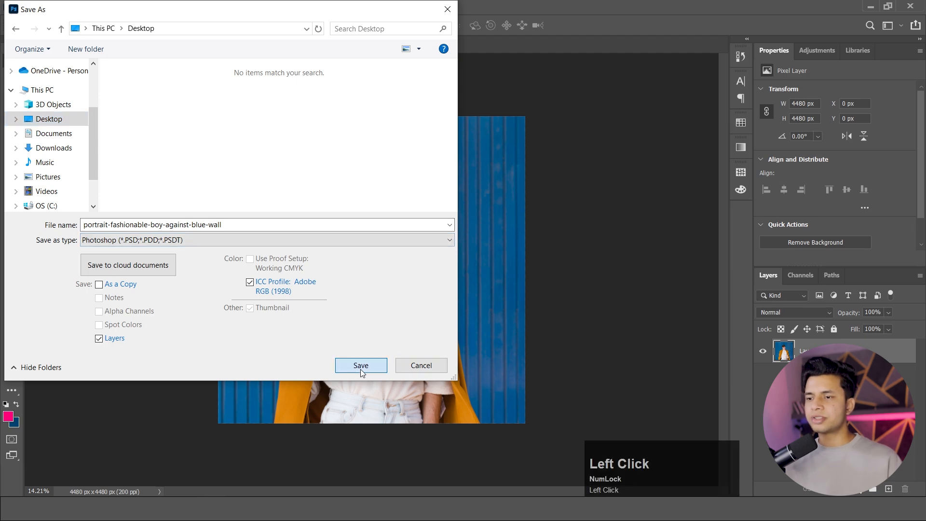
# Switch to the Windows desktop to look for the saved Photoshop file.
pyautogui.click(871, 7)
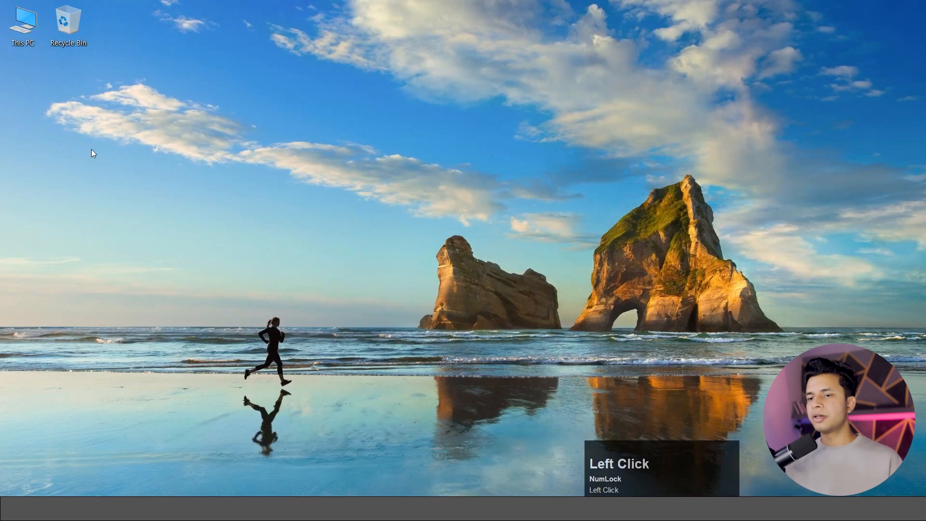
pyautogui.rightClick(248, 122)
pyautogui.click(270, 155)
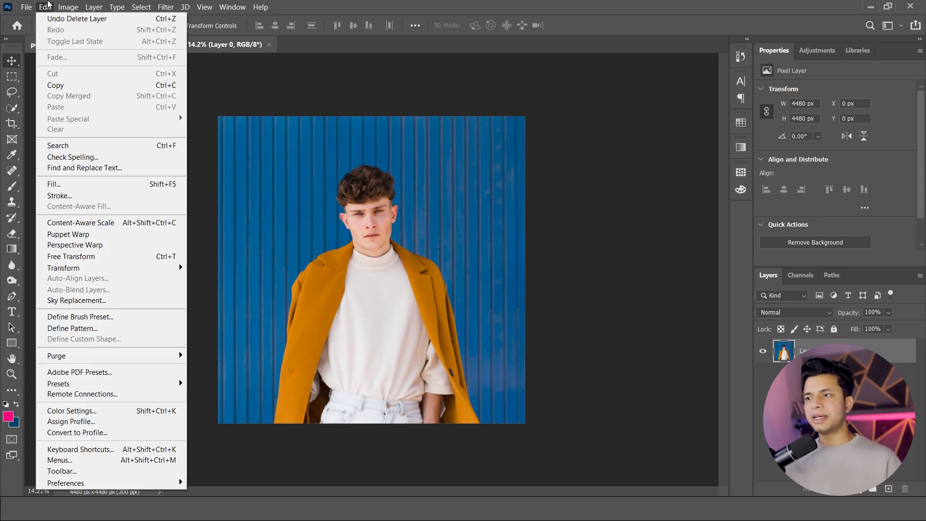
pyautogui.click(55, 7)
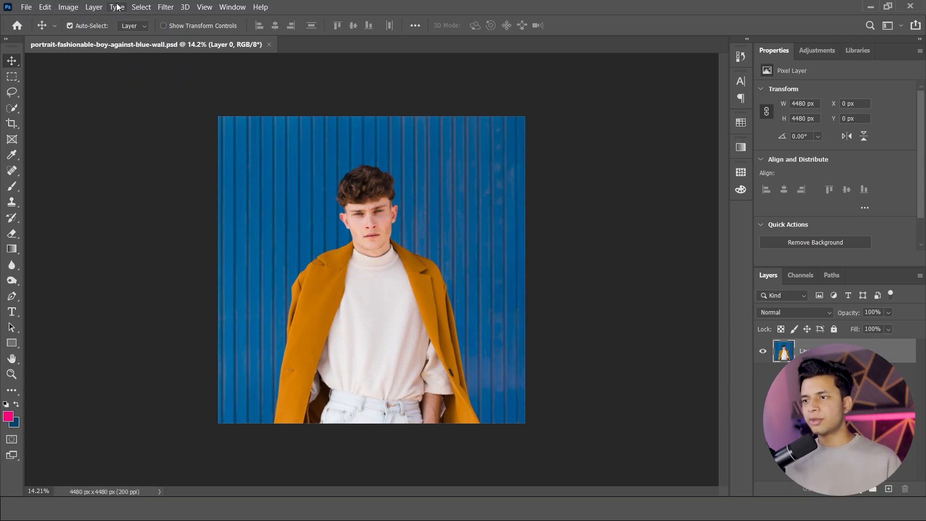
pyautogui.click(224, 7)
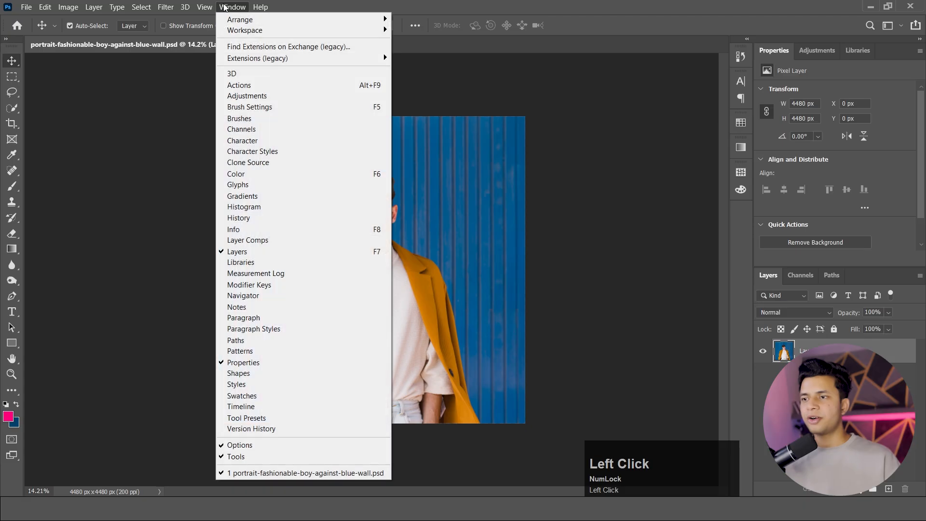
pyautogui.moveTo(243, 32)
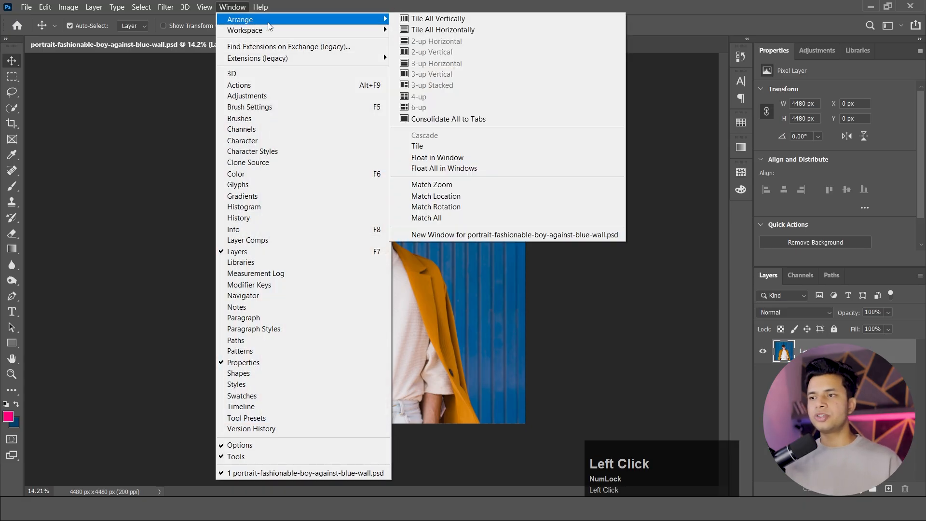
pyautogui.moveTo(288, 35)
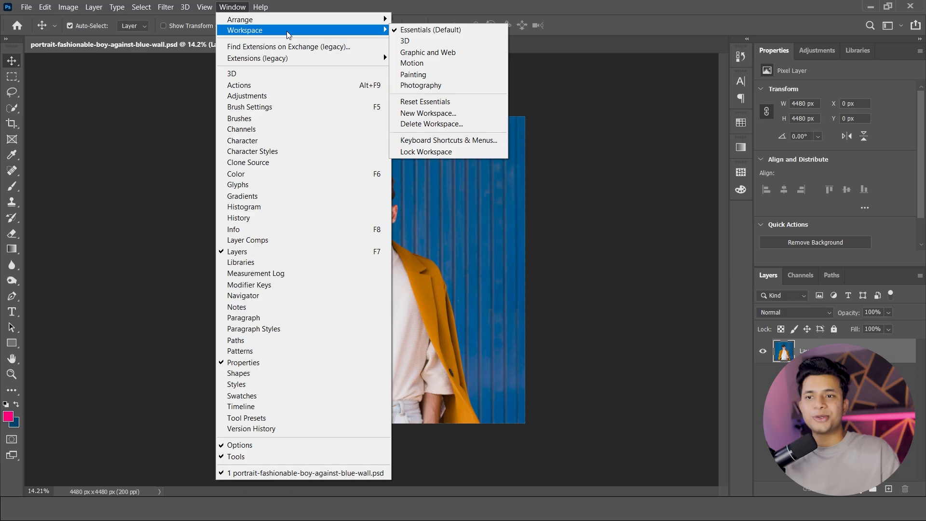
# Detach the Adjustments, Properties, Libraries, Channels and Paths panels from the dock and scatter them over the workspace.
pyautogui.moveTo(817, 50); pyautogui.dragTo(585, 98)
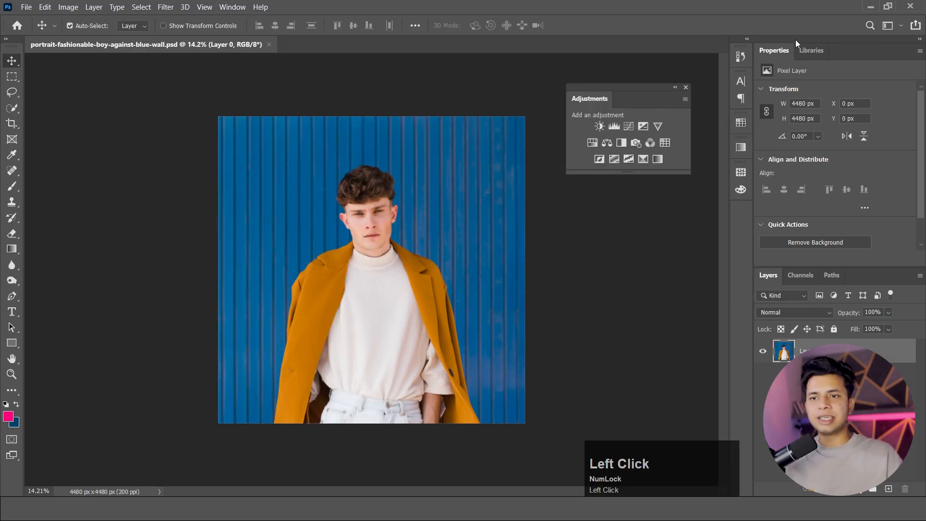
pyautogui.moveTo(774, 50); pyautogui.dragTo(867, 85)
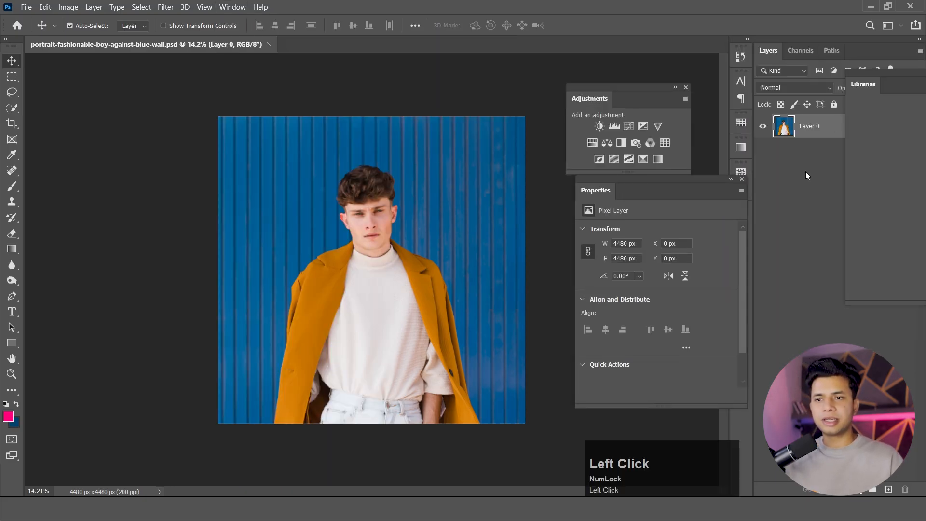
pyautogui.moveTo(812, 54); pyautogui.dragTo(853, 36)
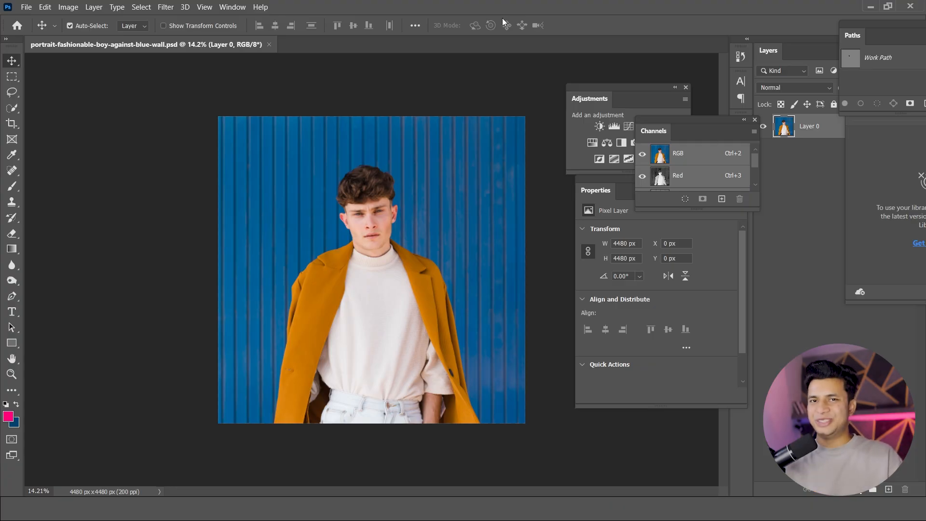
# Reset the Essentials workspace to its default panel layout.
pyautogui.click(232, 7)
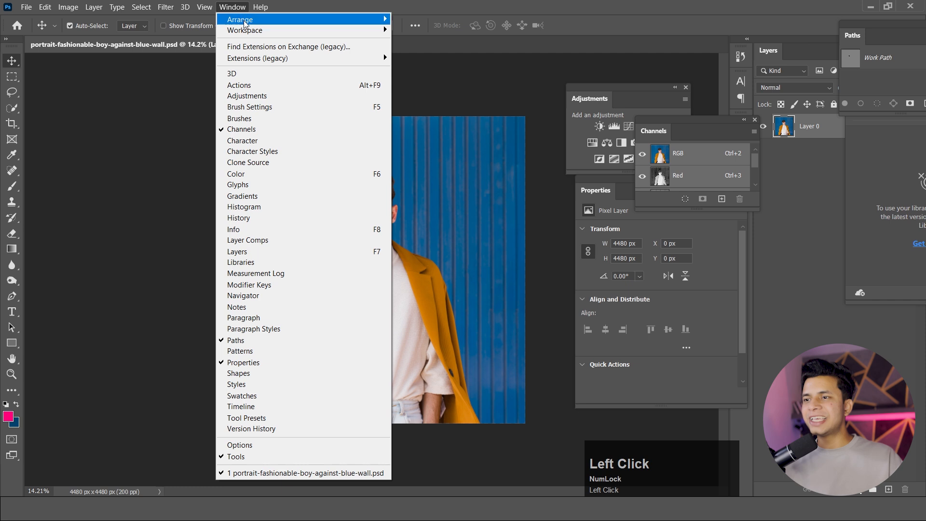
pyautogui.moveTo(290, 31)
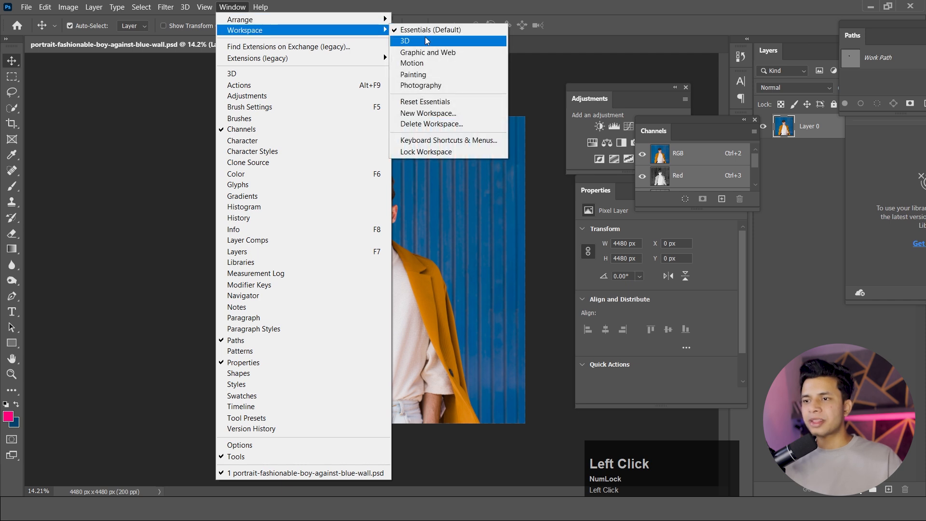
pyautogui.click(432, 102)
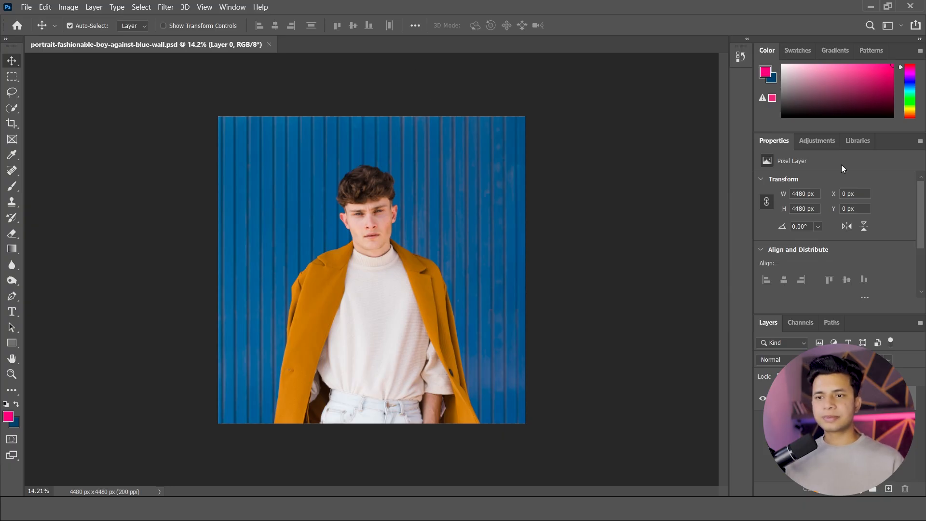
# Add a Brightness/Contrast adjustment layer above the photo with brightness -2 and contrast 12.
pyautogui.click(825, 141)
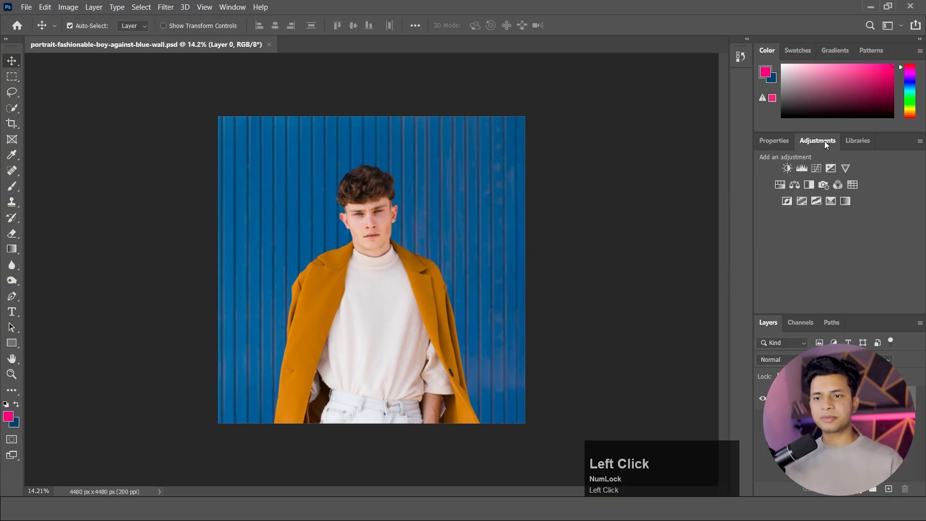
pyautogui.click(787, 169)
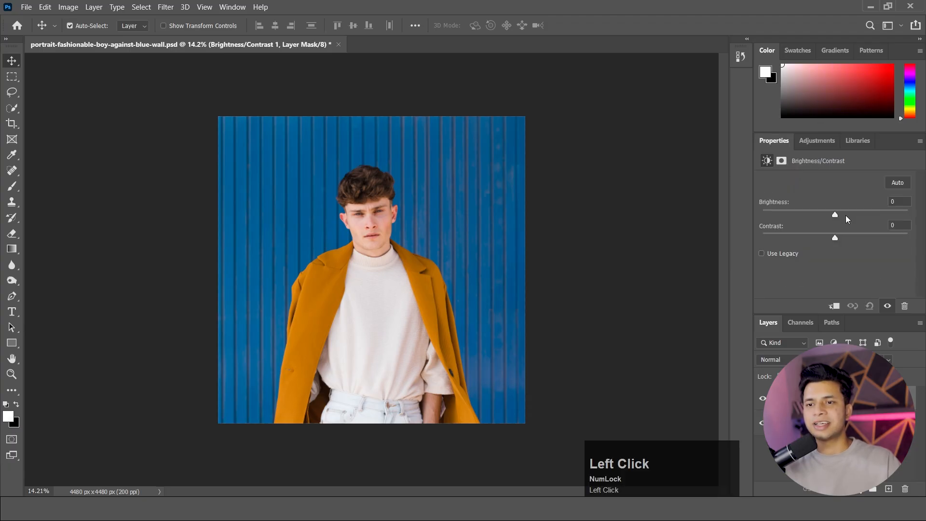
pyautogui.moveTo(835, 214); pyautogui.dragTo(844, 238)
# Try a Levels adjustment layer with midtones at 1.32 and a lowered white point, and delete the Levels layer.
pyautogui.click(823, 144)
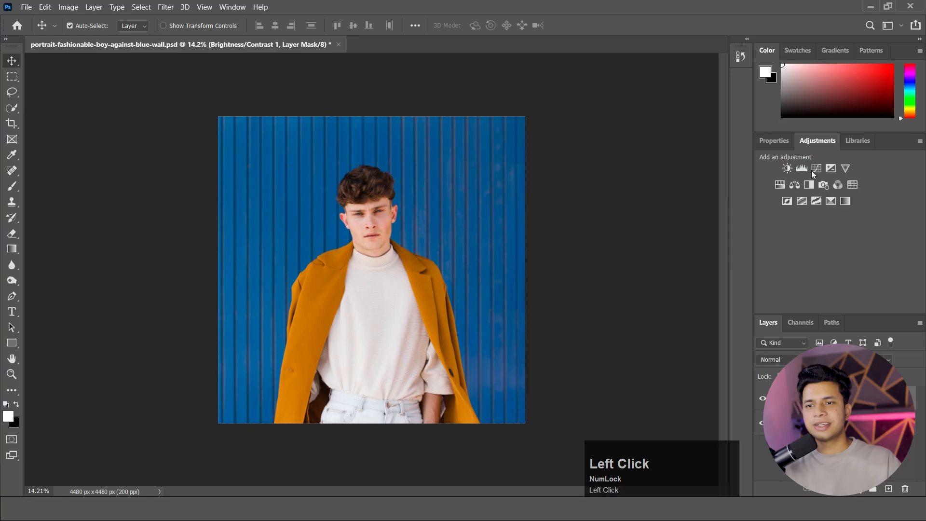
pyautogui.click(801, 168)
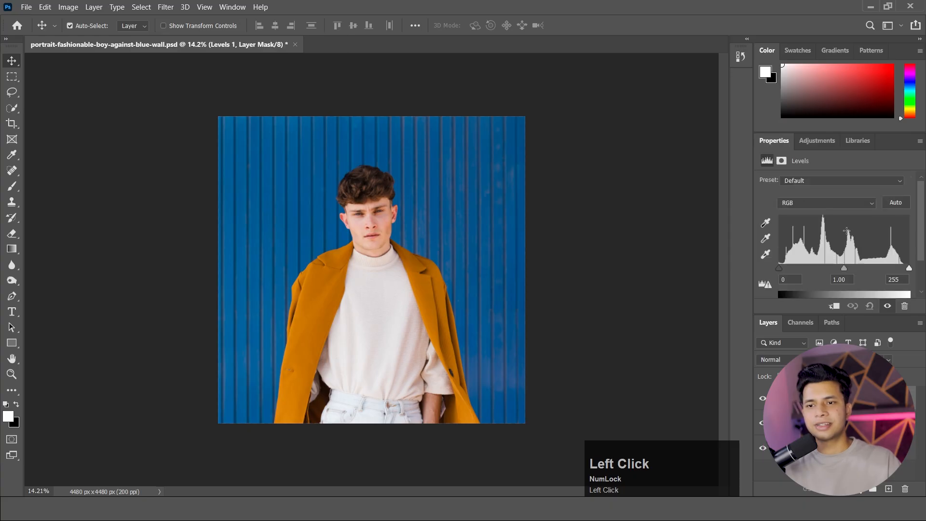
pyautogui.moveTo(845, 267); pyautogui.dragTo(831, 267)
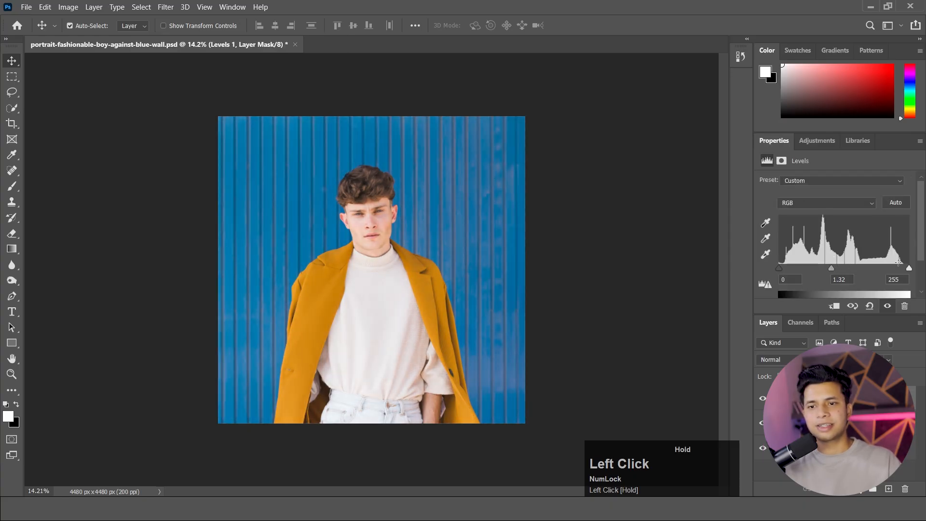
pyautogui.moveTo(909, 269); pyautogui.dragTo(873, 269)
pyautogui.click(785, 398)
pyautogui.press('Delete')
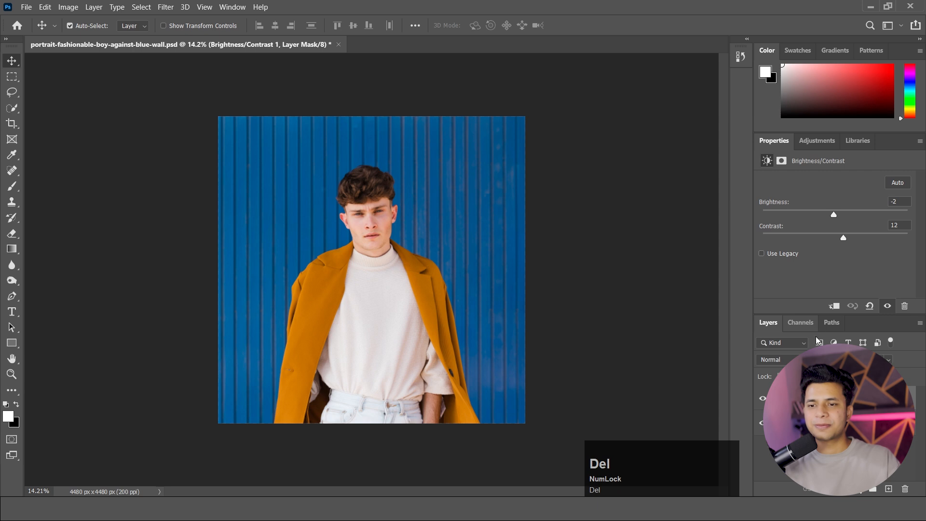
# Delete the Brightness/Contrast layer and add a Hue/Saturation adjustment layer targeting the Blues sampled from the wall.
pyautogui.press('Delete')
pyautogui.click(818, 140)
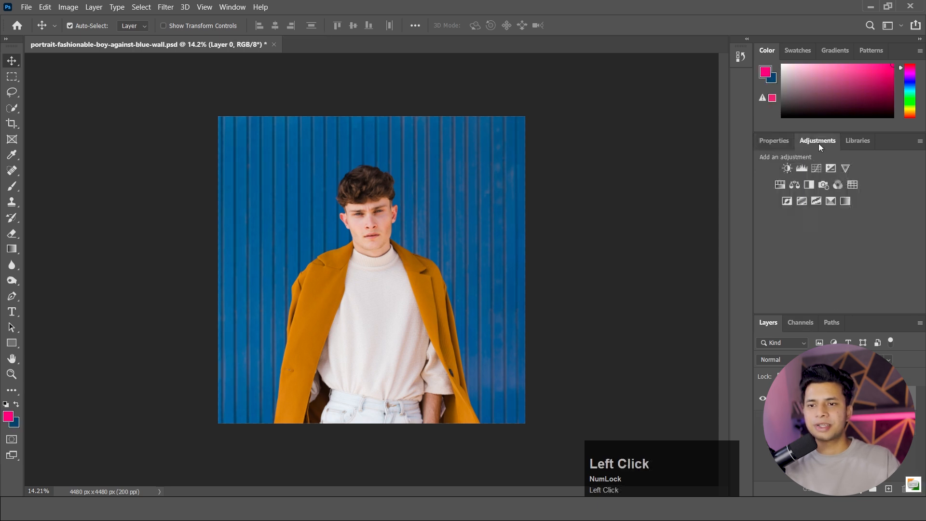
pyautogui.click(779, 184)
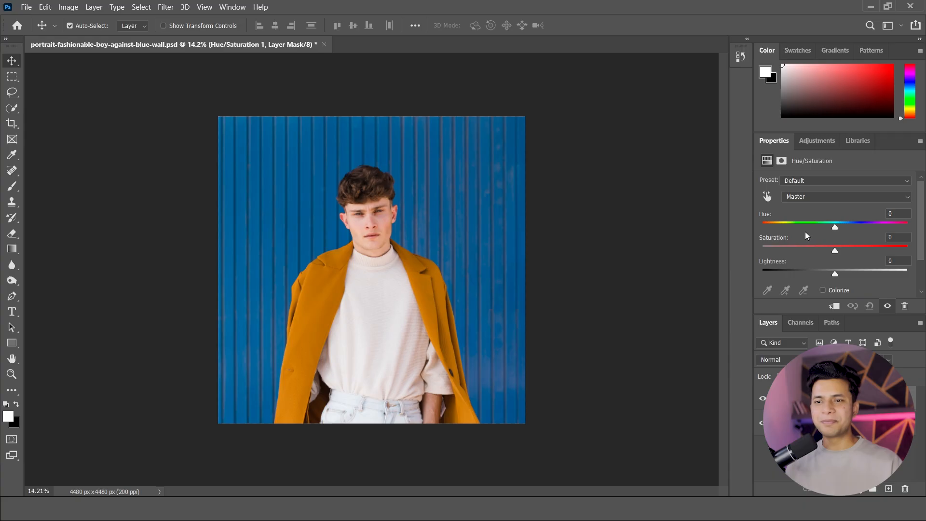
pyautogui.click(826, 180)
pyautogui.click(781, 194)
pyautogui.click(768, 196)
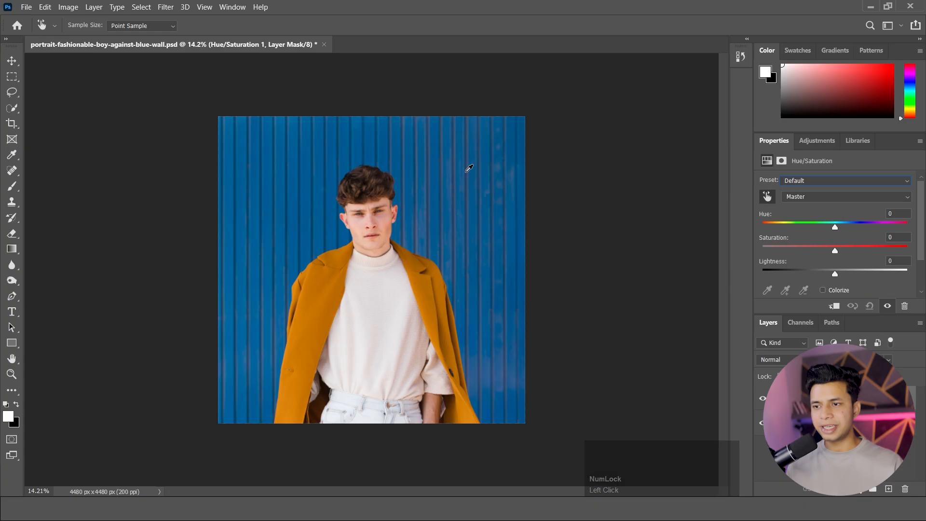
pyautogui.click(469, 168)
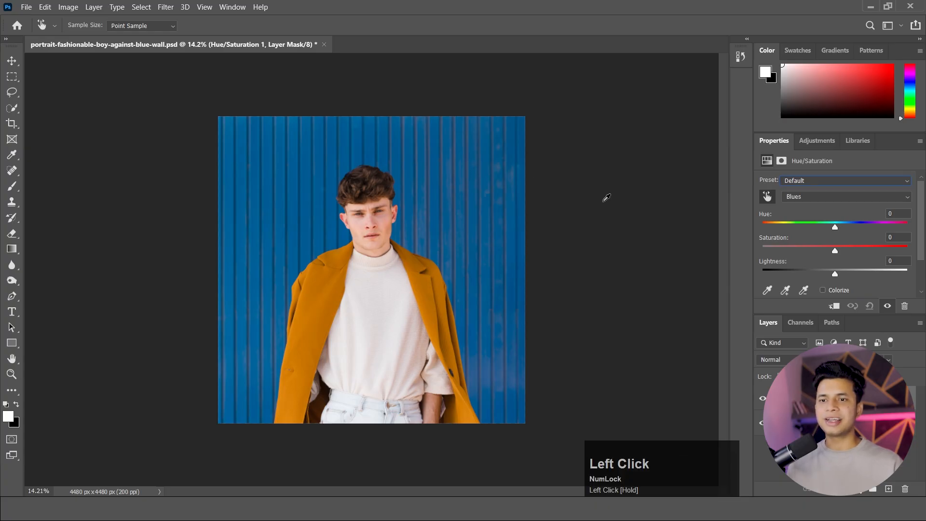
# Try recolouring the blue wall green with hue -125, saturation +19 and lightness -31, and reset the Hue/Saturation adjustment.
pyautogui.moveTo(836, 227); pyautogui.dragTo(792, 224)
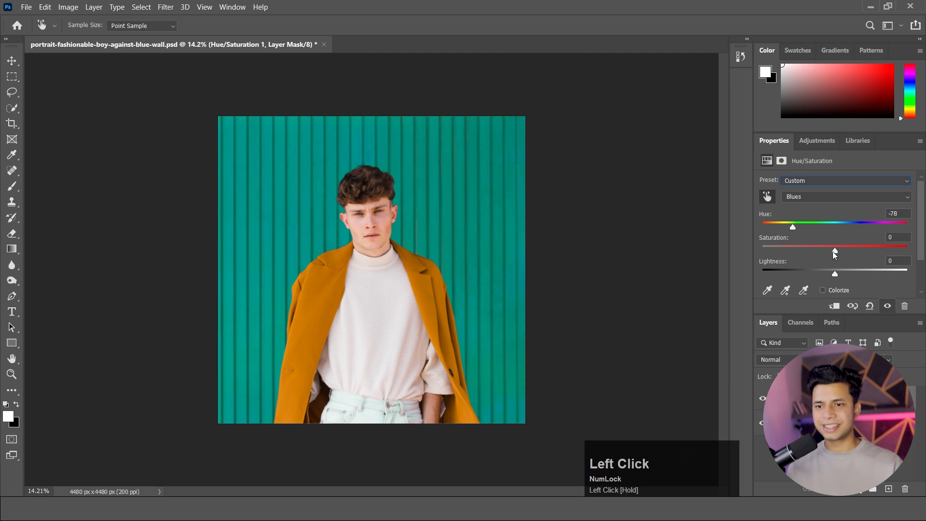
pyautogui.moveTo(835, 250); pyautogui.dragTo(887, 227)
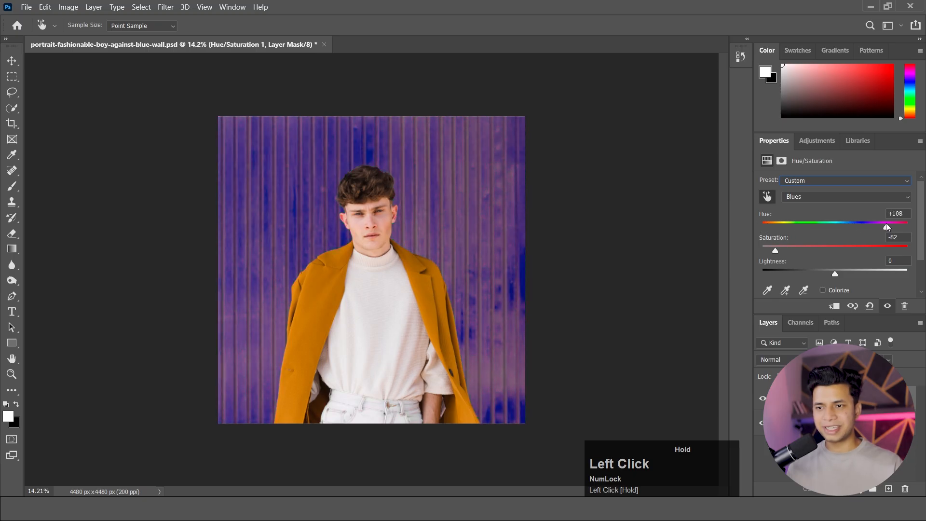
pyautogui.moveTo(836, 273); pyautogui.dragTo(813, 275)
pyautogui.moveTo(776, 251); pyautogui.dragTo(838, 251)
pyautogui.moveTo(890, 225); pyautogui.dragTo(784, 224)
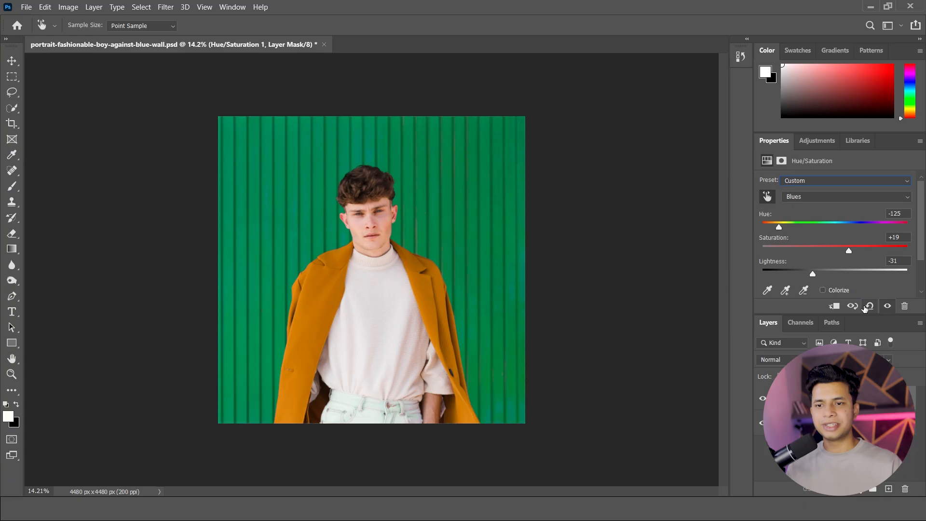
pyautogui.click(869, 306)
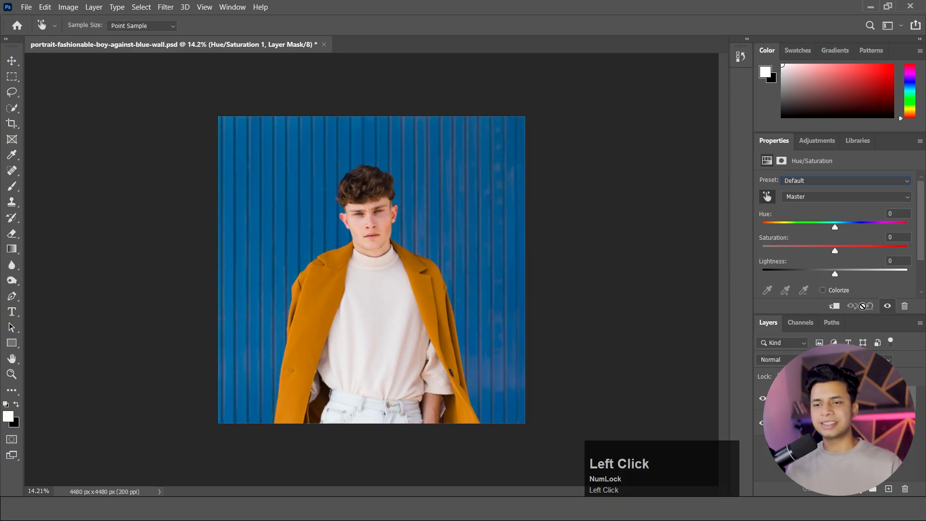
# Open the lens flare image sddefault.jpg from the Downloads folder.
pyautogui.click(26, 7)
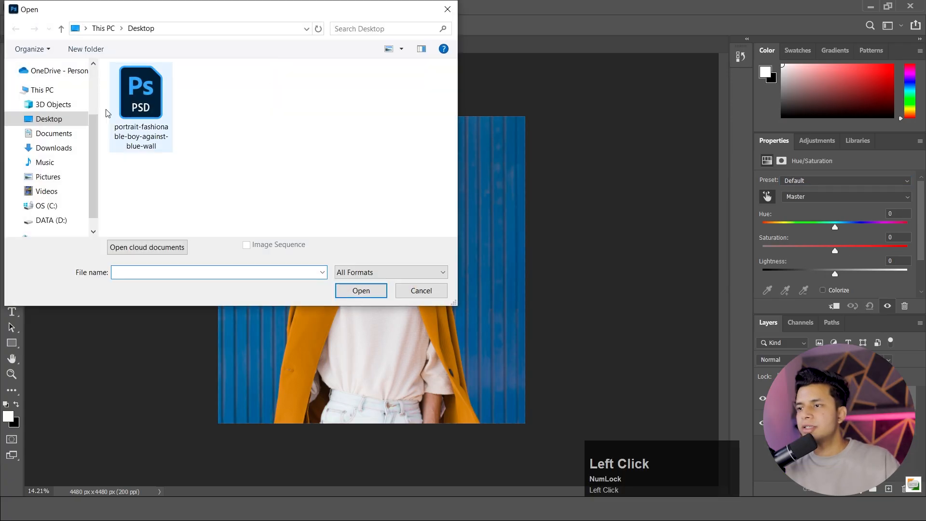
pyautogui.click(51, 148)
pyautogui.click(118, 99)
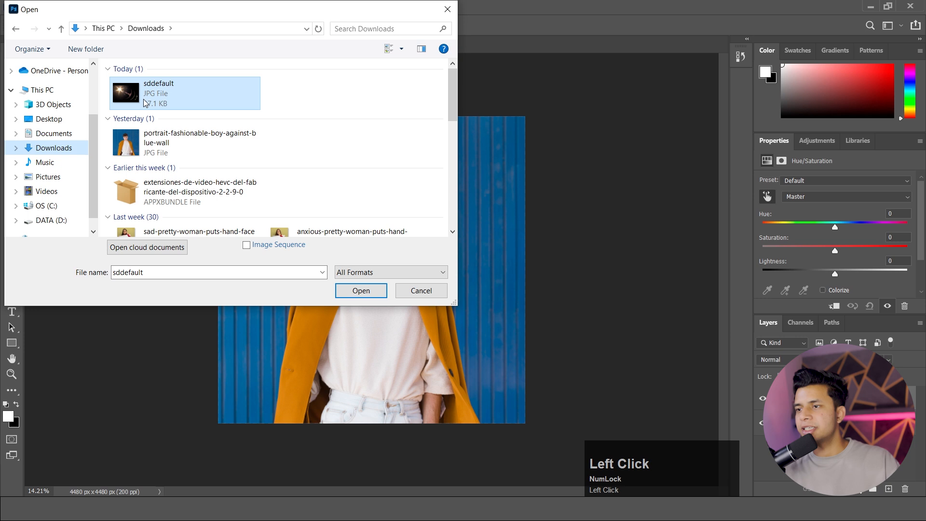
pyautogui.click(362, 291)
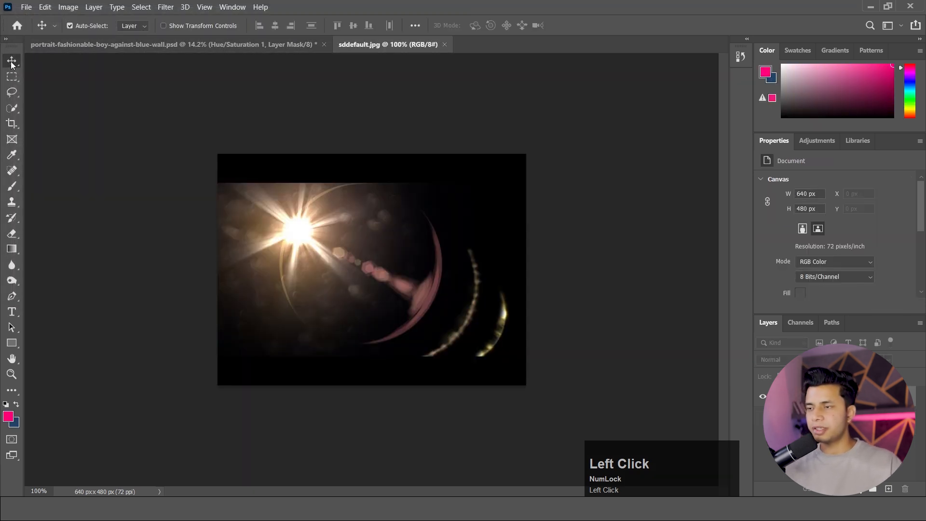
# Copy the flare image into the portrait document, scale it to about 389% and place it over the photo's upper-left area.
pyautogui.hotkey('ctrl', 'a')
pyautogui.moveTo(296, 240); pyautogui.dragTo(182, 49)
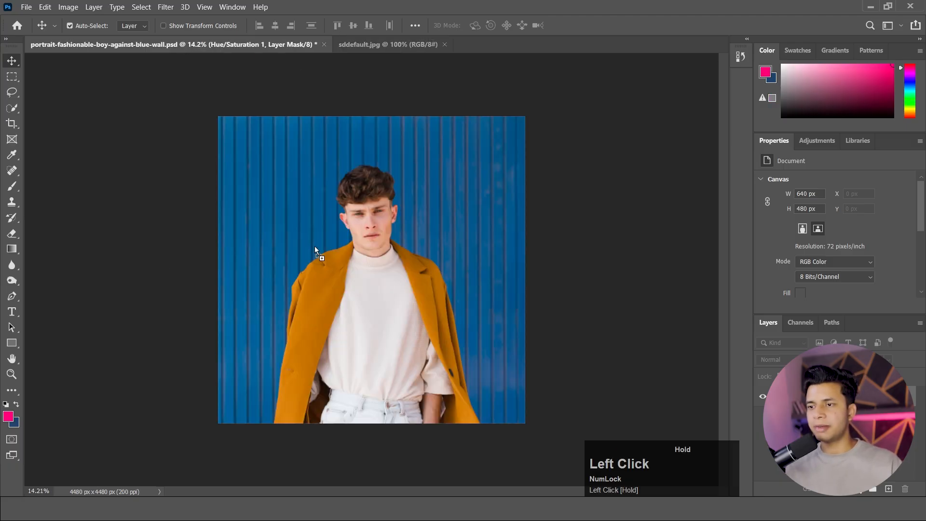
pyautogui.moveTo(316, 250); pyautogui.dragTo(407, 311)
pyautogui.hotkey('ctrl', 't')
pyautogui.moveTo(342, 296); pyautogui.dragTo(328, 240)
pyautogui.click(13, 58)
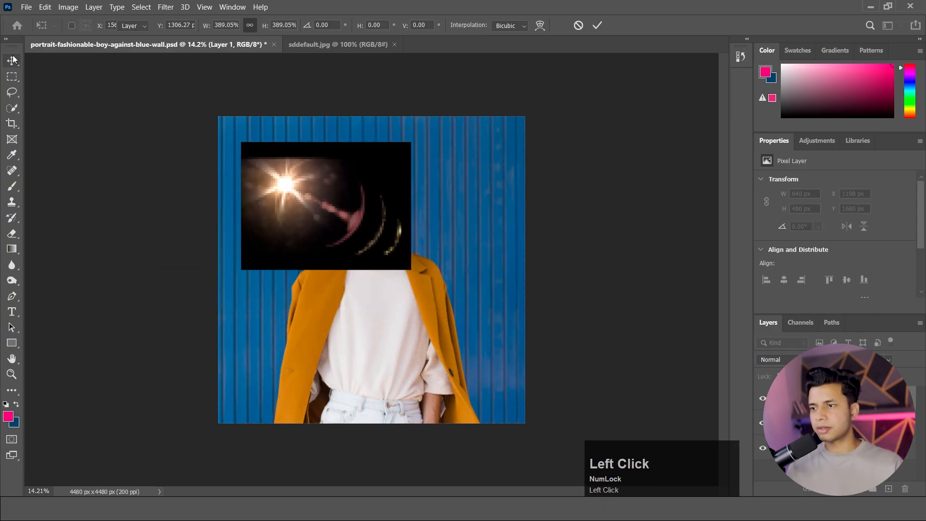
# Set the flare layer's blend mode to Screen and lower its opacity.
pyautogui.click(774, 360)
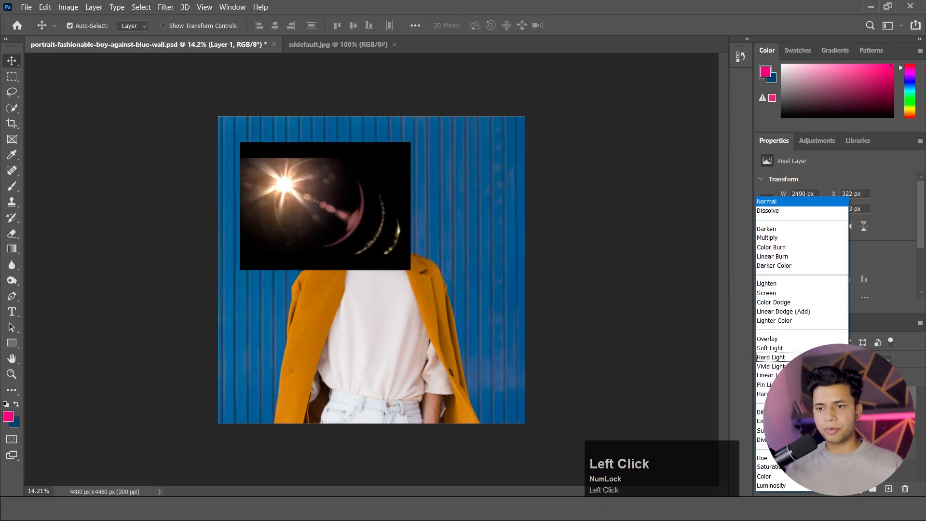
pyautogui.click(779, 293)
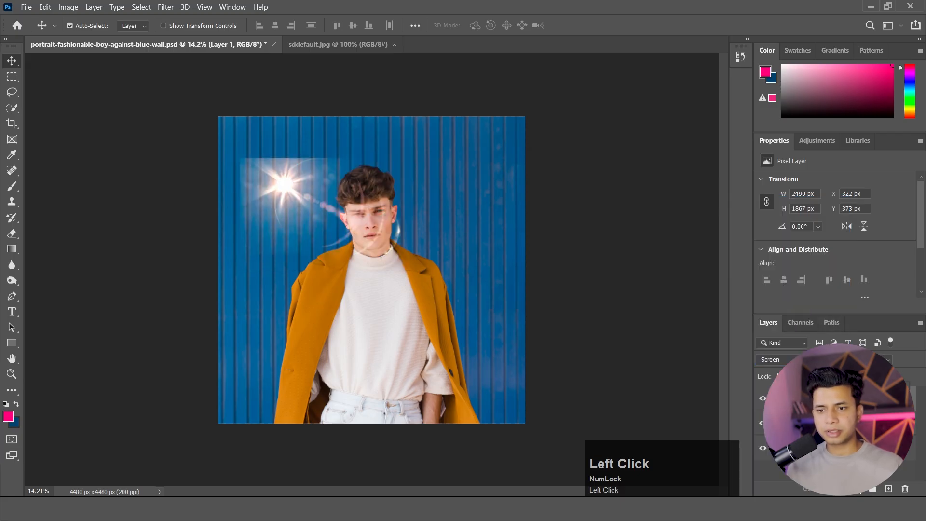
pyautogui.moveTo(902, 389); pyautogui.dragTo(862, 389)
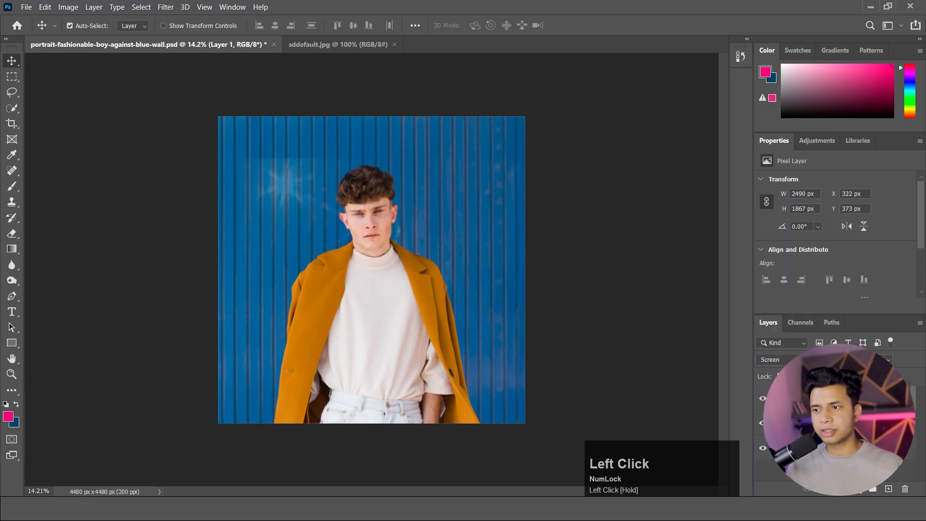
# Show the rulers and enlarge the flare layer about its centre to about 328.6%.
pyautogui.hotkey('ctrl', 'r')
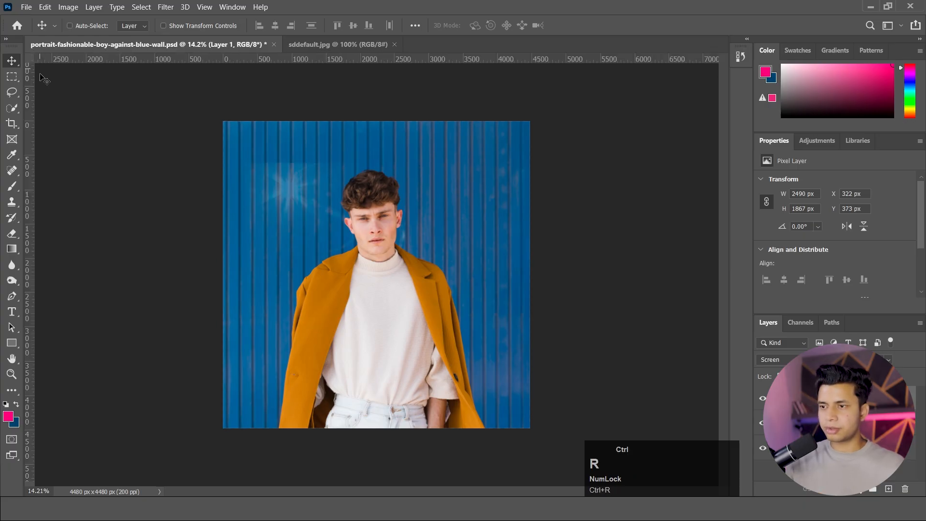
pyautogui.hotkey('ctrl', 't')
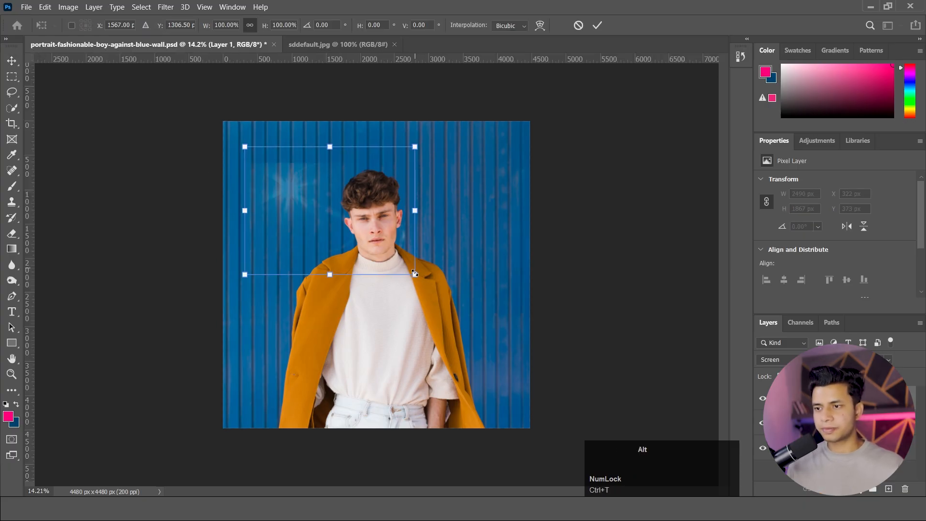
pyautogui.moveTo(415, 274); pyautogui.dragTo(611, 421)
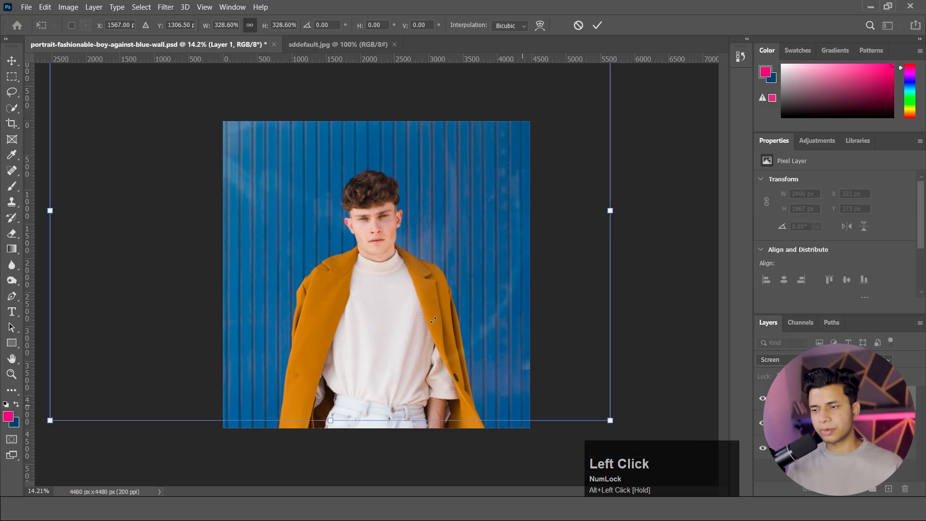
pyautogui.click(14, 62)
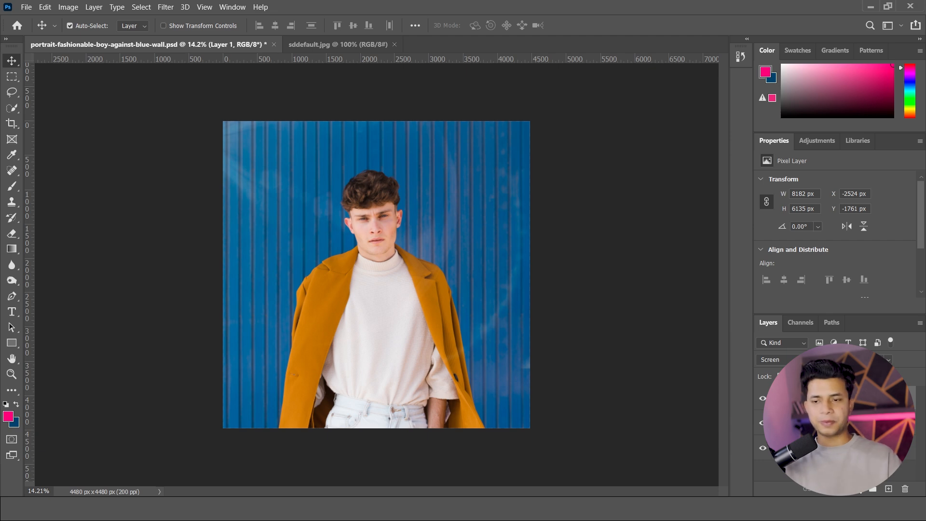
# Delete the flare layer and the Hue/Saturation adjustment layer, keeping only the portrait photo layer.
pyautogui.press('Delete')
pyautogui.click(781, 398)
pyautogui.press('Delete')
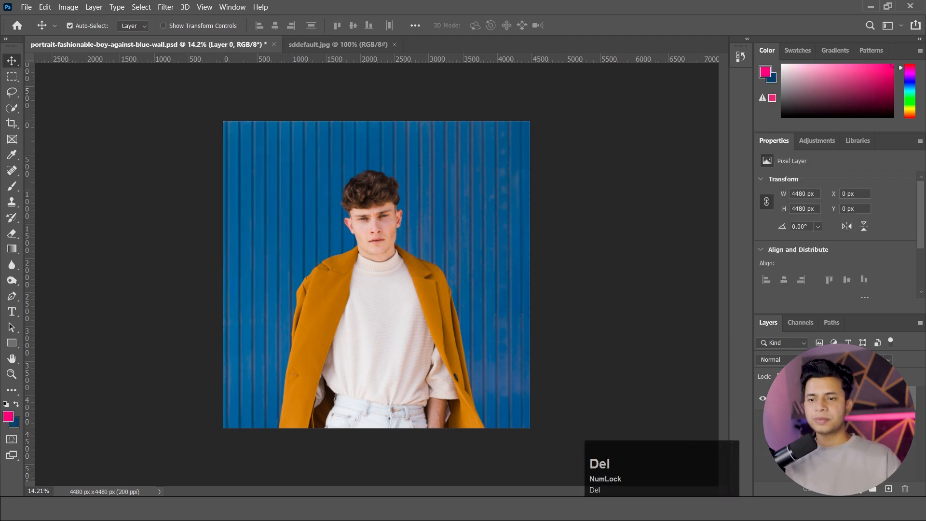